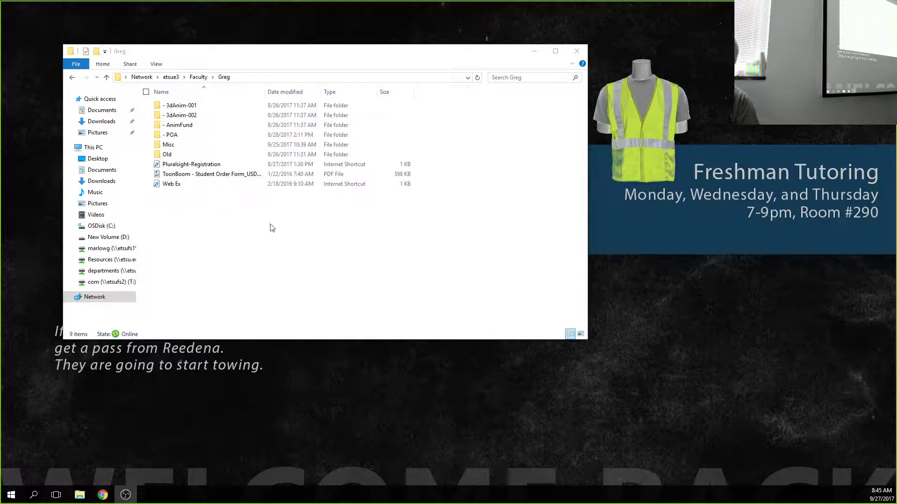
Launch Autodesk Maya 2017 and get the file browser window out of the way.
{"action": "left_click", "coordinate": [14, 495]}
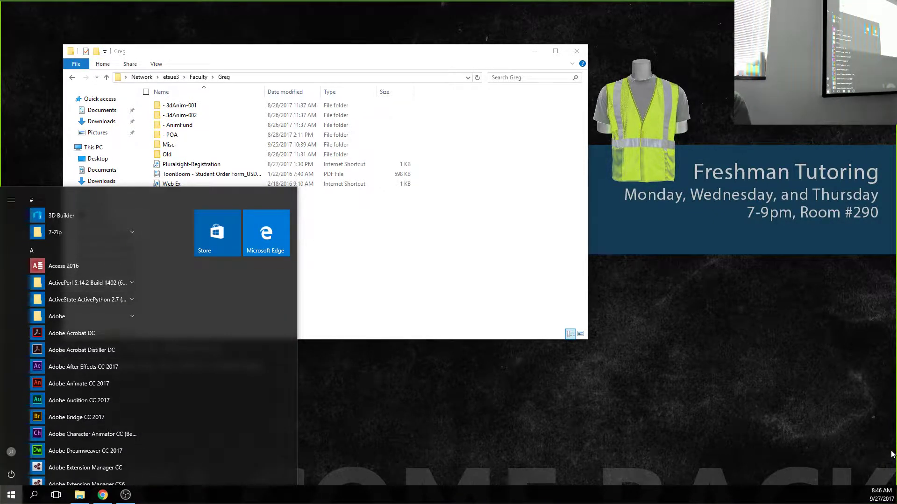
{"action": "type", "text": "maya"}
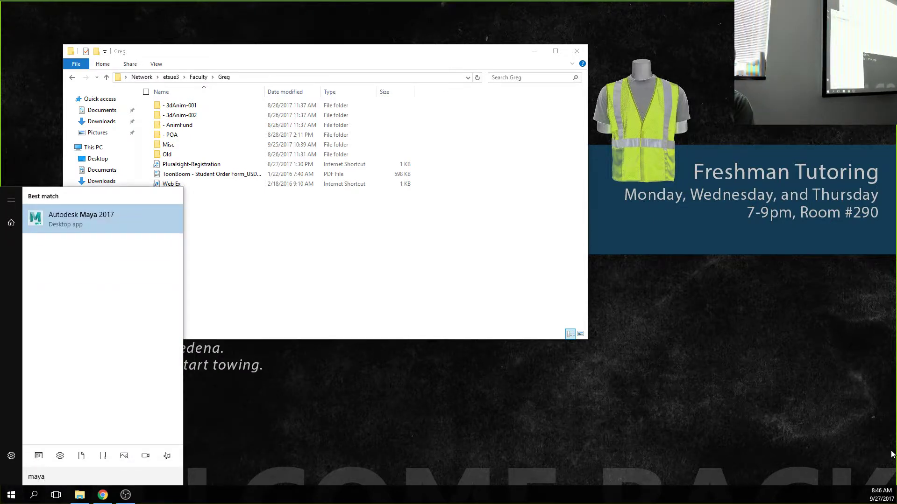
{"action": "key", "text": "Return"}
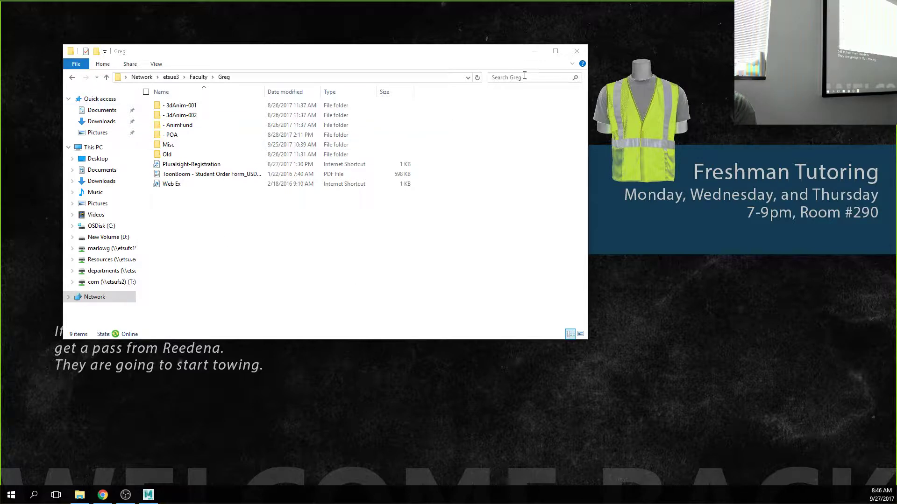
{"action": "left_click", "coordinate": [534, 51]}
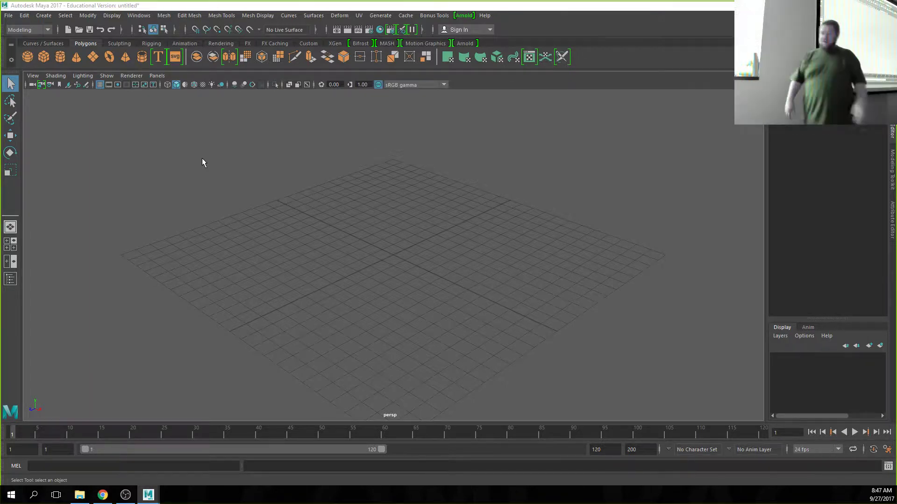
{"action": "key", "text": "Right"}
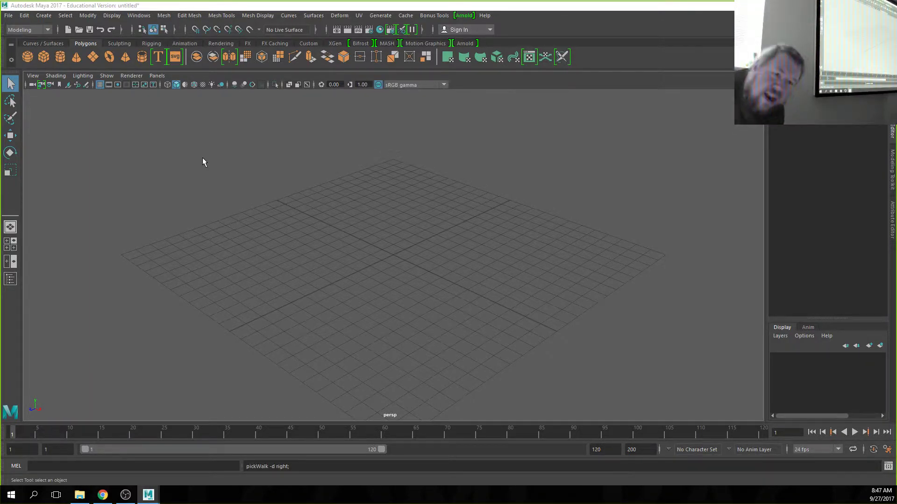
Create a polygon cone at the origin and stretch it to about 3.1 in Scale Y.
{"action": "left_click", "coordinate": [77, 57]}
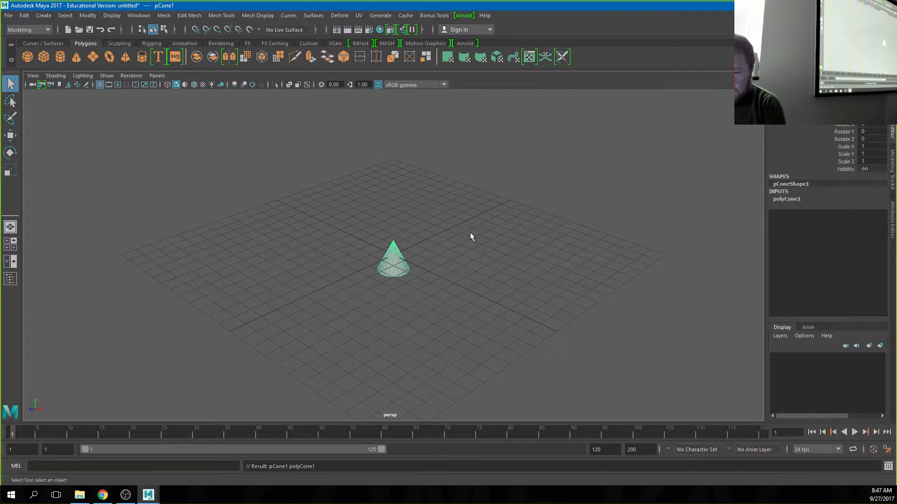
{"action": "key", "text": "r"}
{"action": "left_click_drag", "start_coordinate": [393, 216], "coordinate": [399, 130]}
{"action": "left_click_drag", "start_coordinate": [451, 290], "coordinate": [411, 292], "text": "alt"}
Rotate the cone about the X axis so it lies horizontally with its tip pointing toward positive Z.
{"action": "key", "text": "e"}
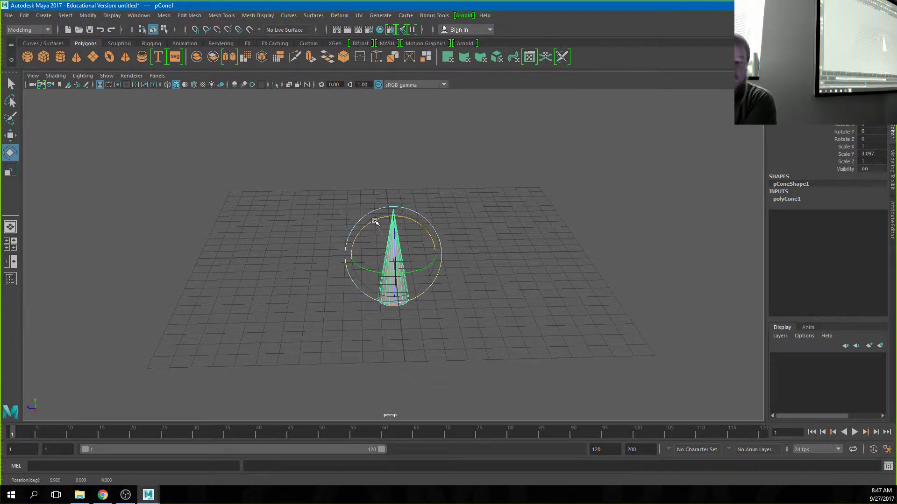
{"action": "left_click_drag", "start_coordinate": [374, 220], "coordinate": [421, 255]}
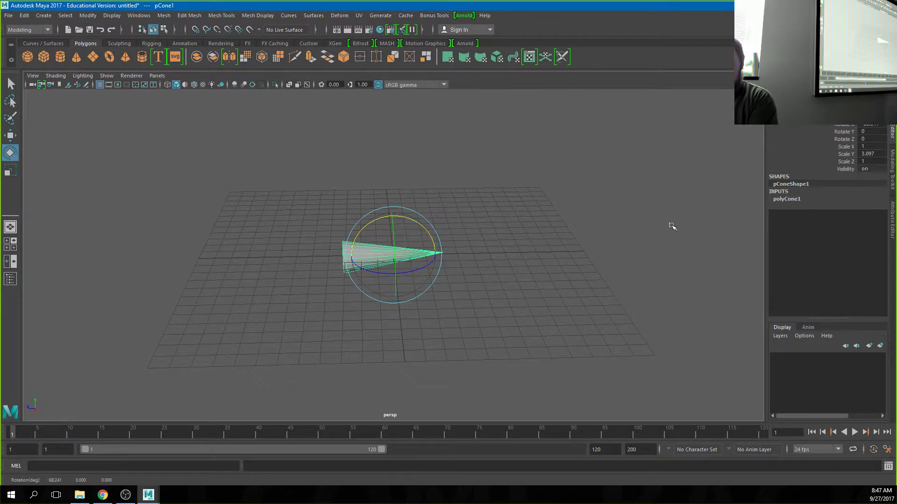
{"action": "left_click", "coordinate": [877, 125]}
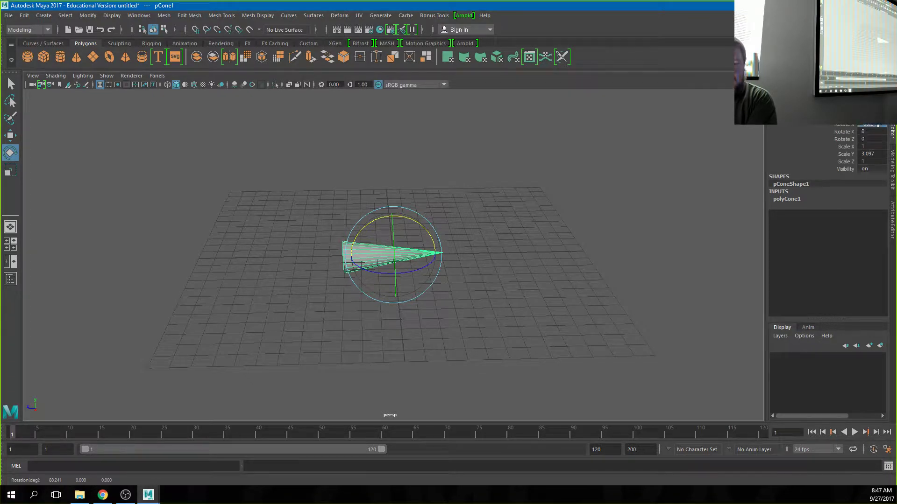
{"action": "key", "text": "Insert"}
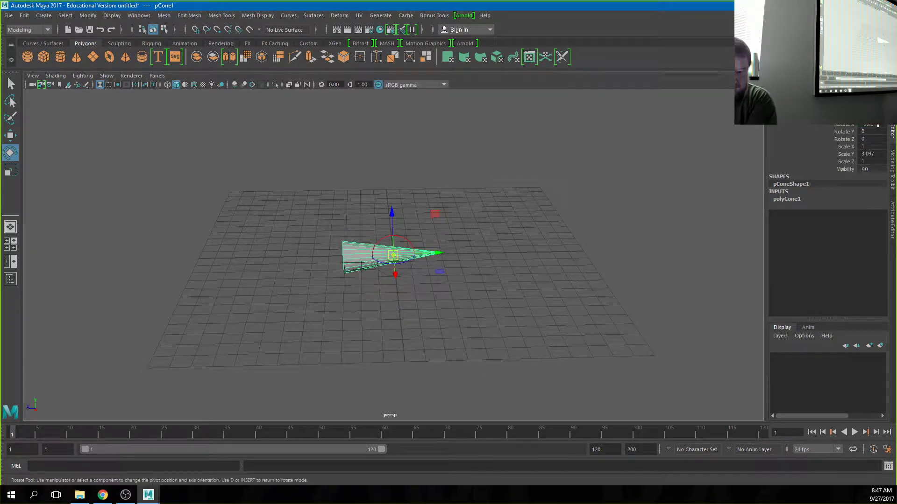
{"action": "key", "text": "Return"}
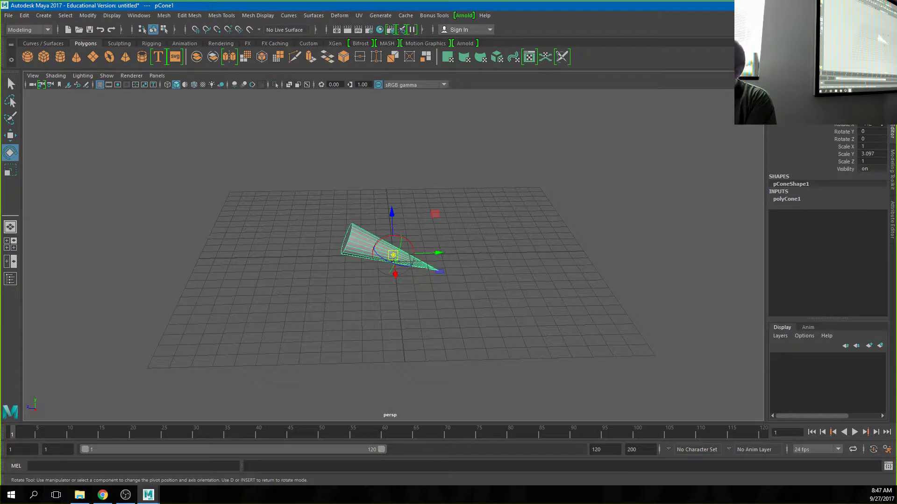
{"action": "key", "text": "Insert"}
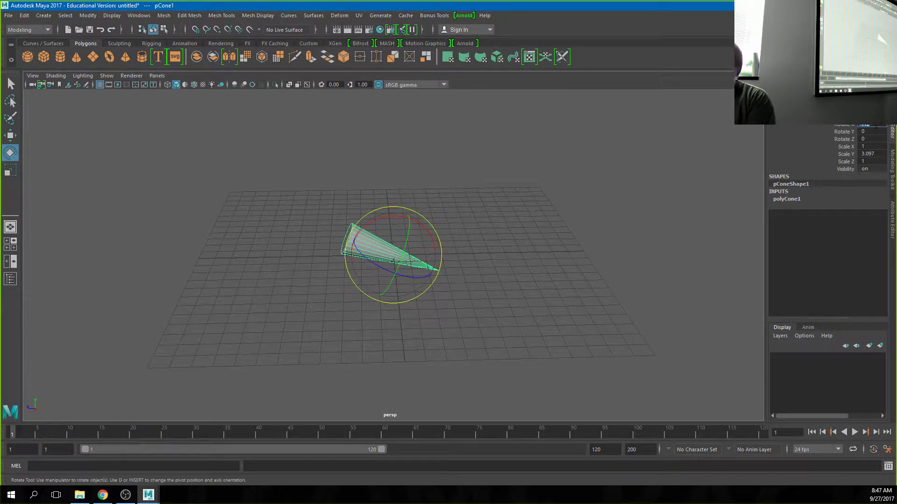
{"action": "key", "text": "ctrl+z"}
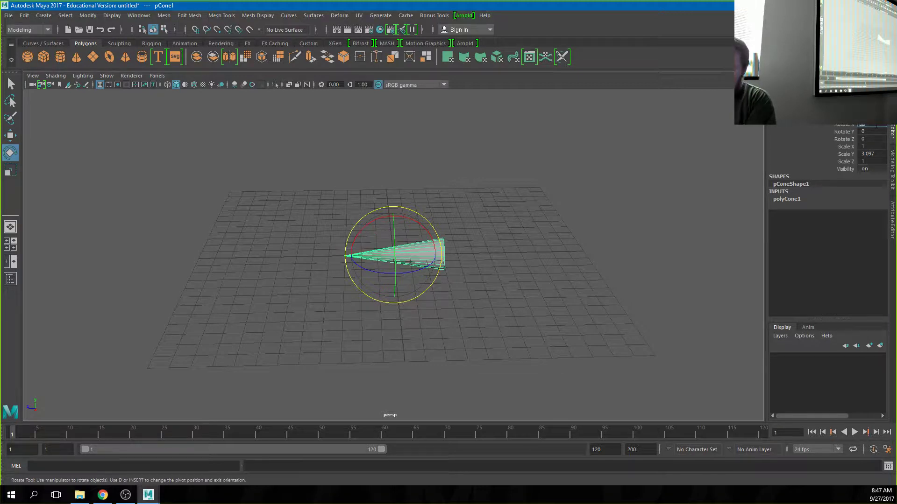
{"action": "left_click", "coordinate": [446, 209]}
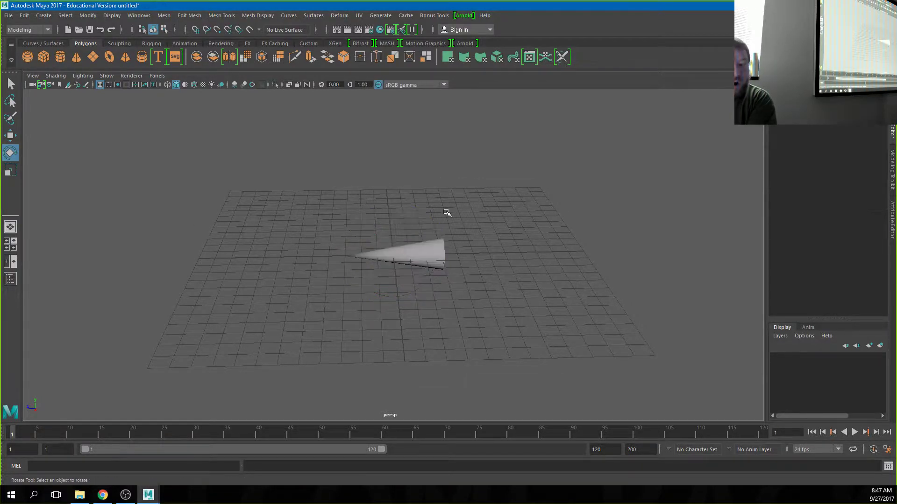
{"action": "left_click", "coordinate": [432, 255]}
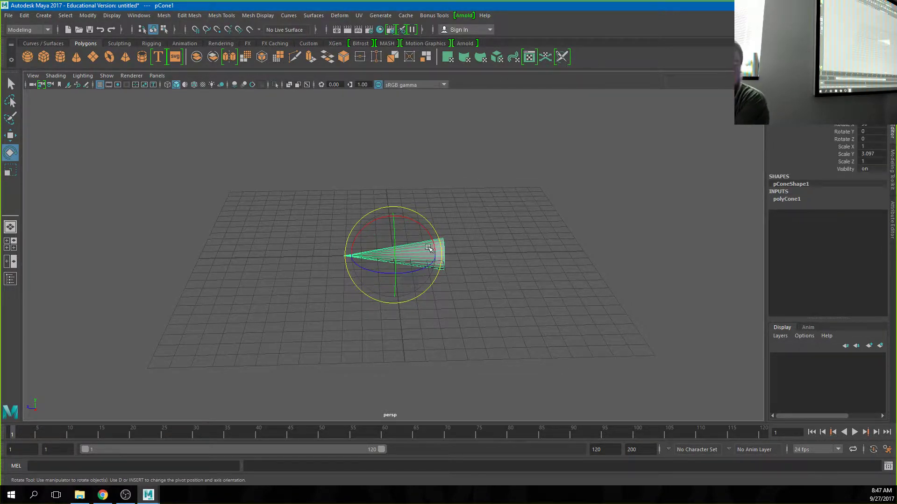
Move the cone along the Z axis to about -44.7 cm, well clear of the grid.
{"action": "left_click_drag", "start_coordinate": [375, 219], "coordinate": [624, 264]}
{"action": "key", "text": "w"}
{"action": "scroll", "coordinate": [624, 264], "scroll_direction": "down", "scroll_amount": 5}
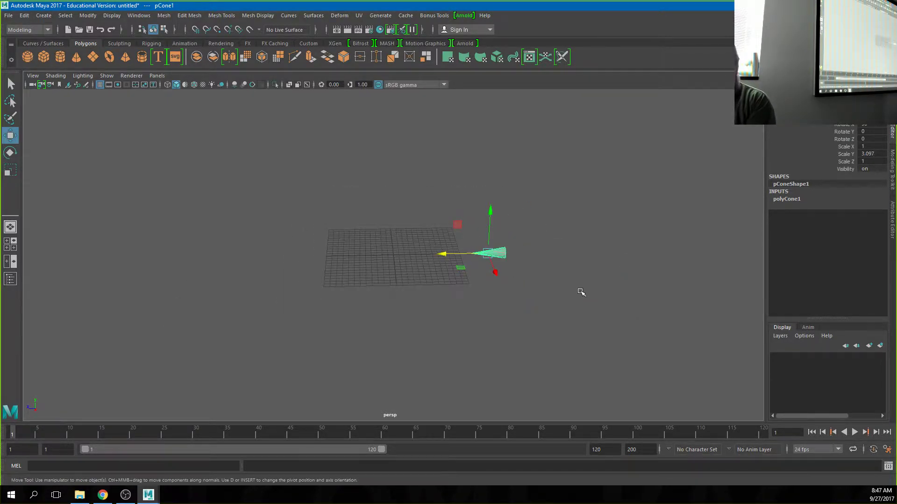
{"action": "scroll", "coordinate": [580, 294], "scroll_direction": "down", "scroll_amount": 2}
{"action": "scroll", "coordinate": [472, 306], "scroll_direction": "up", "scroll_amount": 2}
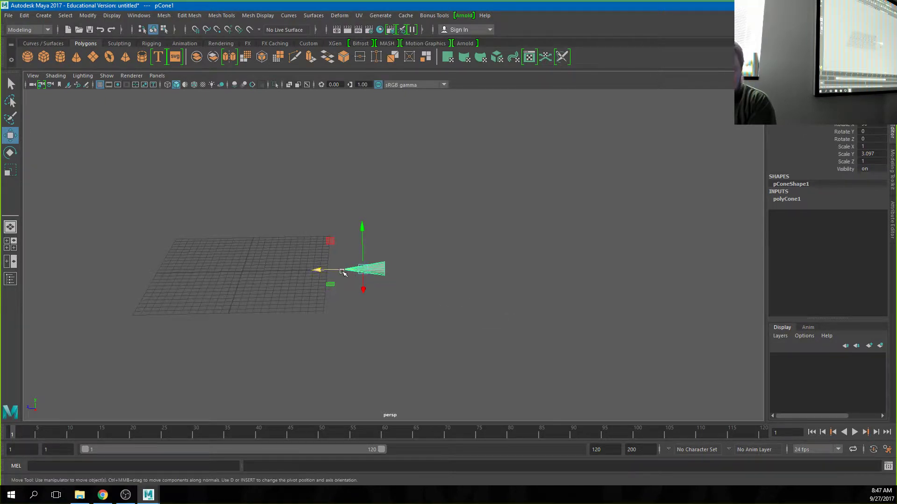
{"action": "left_click_drag", "start_coordinate": [341, 272], "coordinate": [526, 274]}
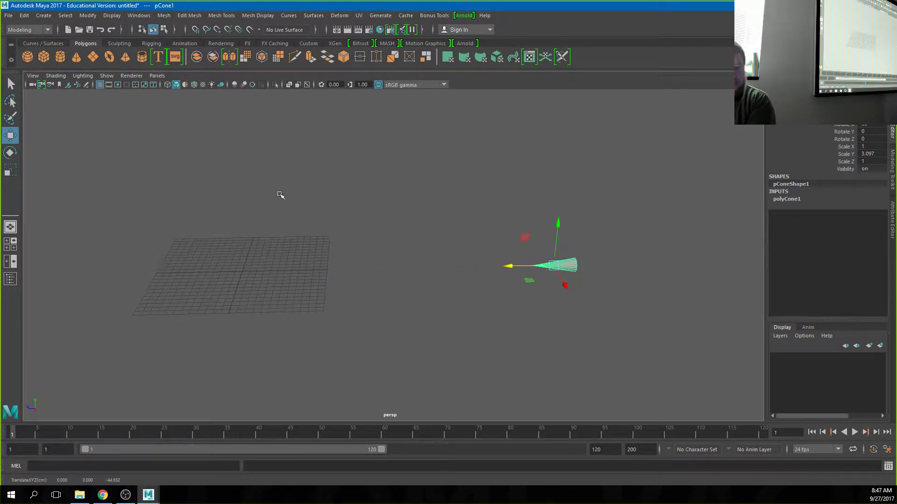
Create a polygon cube at the origin and scale it uniformly to about 2.53.
{"action": "left_click", "coordinate": [44, 57]}
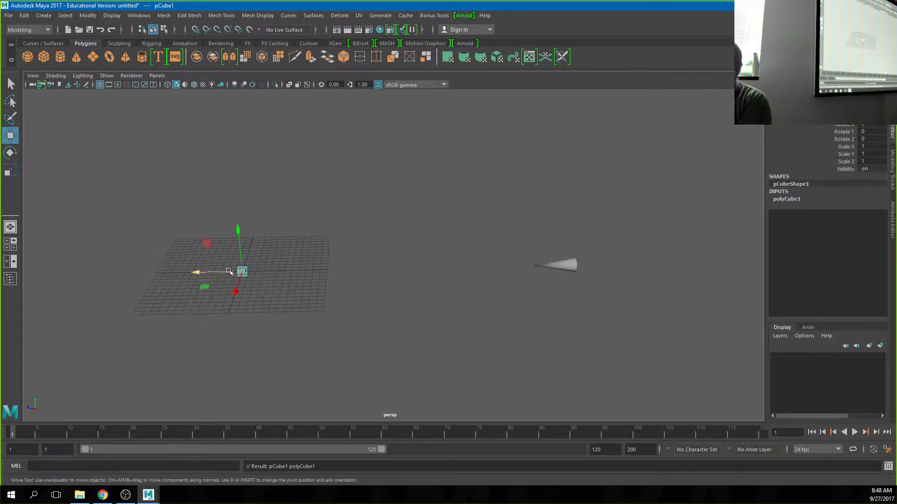
{"action": "key", "text": "r"}
{"action": "left_click_drag", "start_coordinate": [242, 272], "coordinate": [275, 273]}
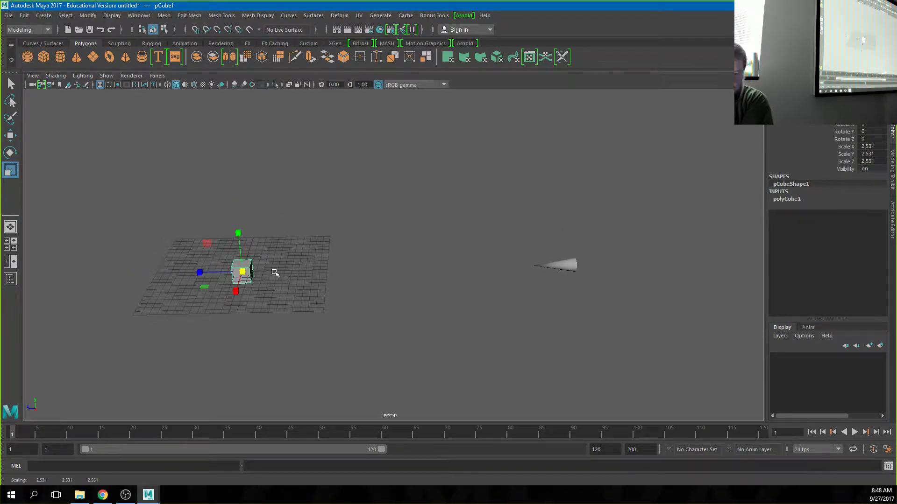
Duplicate the cube three times and space the copies along the Z axis in a row with the cone.
{"action": "key", "text": "ctrl+d"}
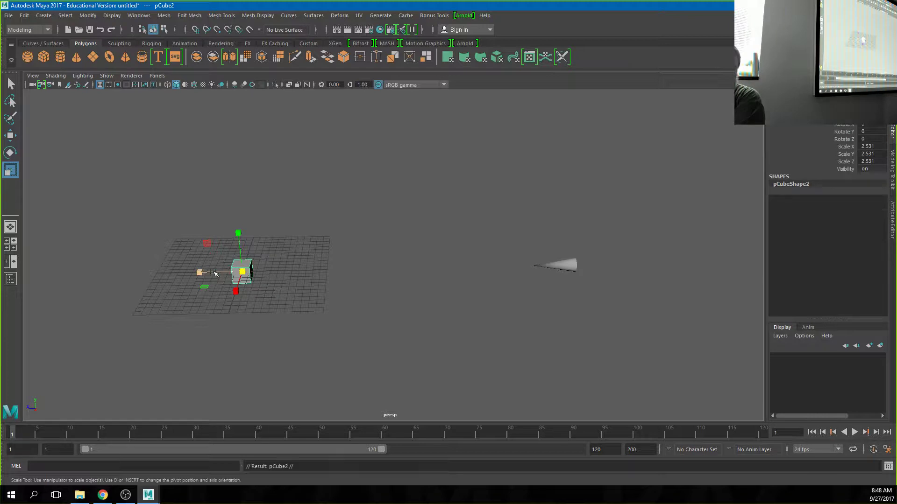
{"action": "key", "text": "w"}
{"action": "left_click_drag", "start_coordinate": [213, 273], "coordinate": [114, 266]}
{"action": "key", "text": "ctrl+d"}
{"action": "key", "text": "ctrl+d"}
{"action": "middle_click_drag", "start_coordinate": [140, 308], "coordinate": [329, 340], "text": "alt"}
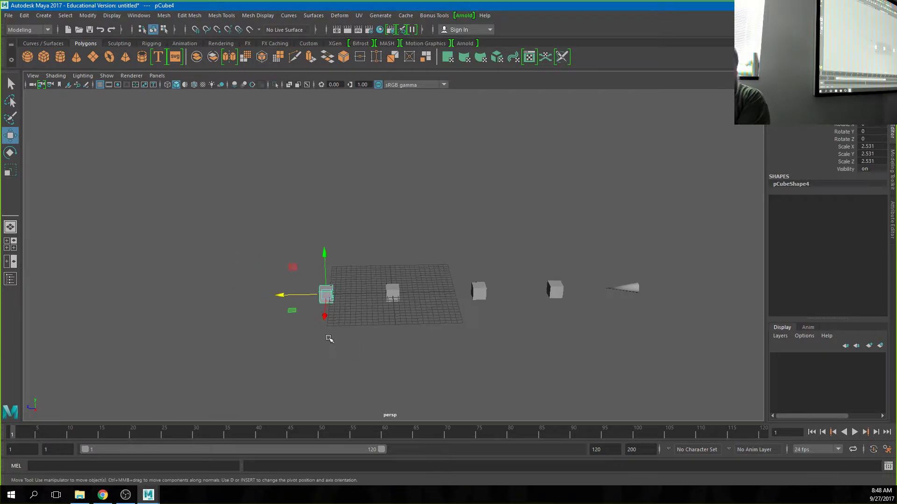
Create a polygon torus at the origin and scale it uniformly to about 6.56.
{"action": "left_click", "coordinate": [109, 57]}
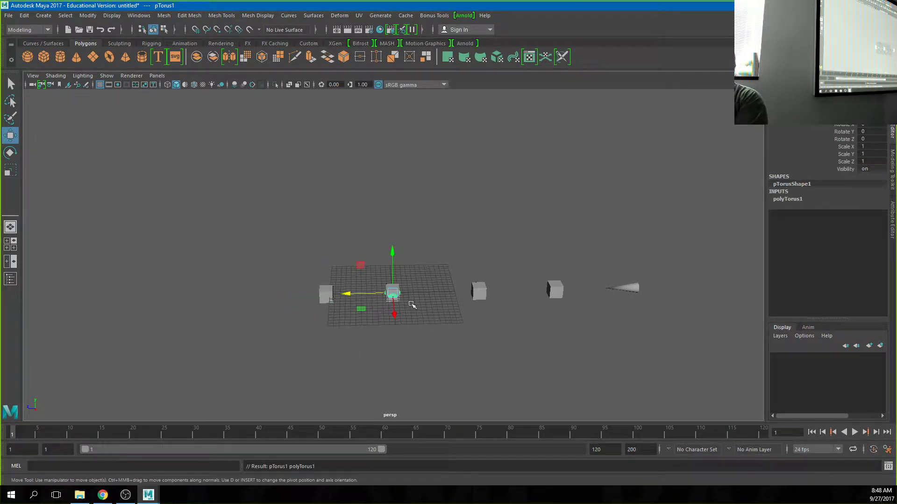
{"action": "key", "text": "r"}
{"action": "left_click_drag", "start_coordinate": [393, 294], "coordinate": [645, 289]}
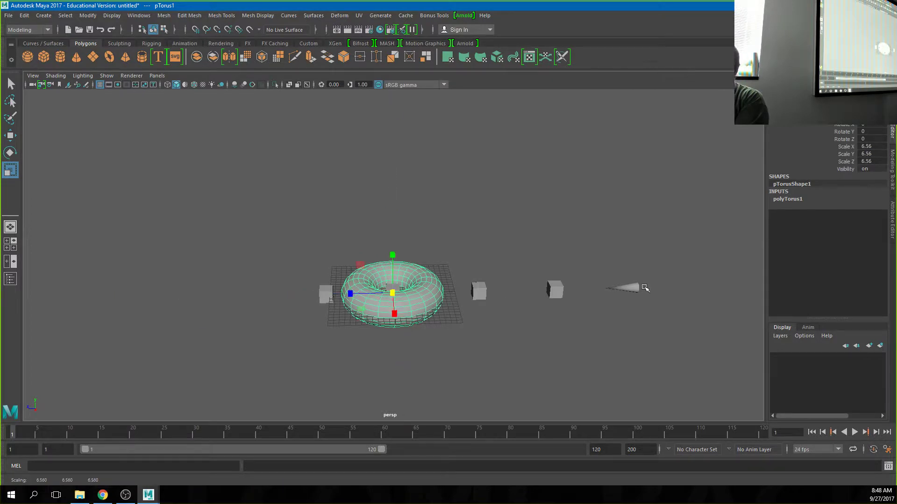
Set the torus's radius to 1.1 and reduce its section radius to form a thinner ring.
{"action": "left_click", "coordinate": [794, 199]}
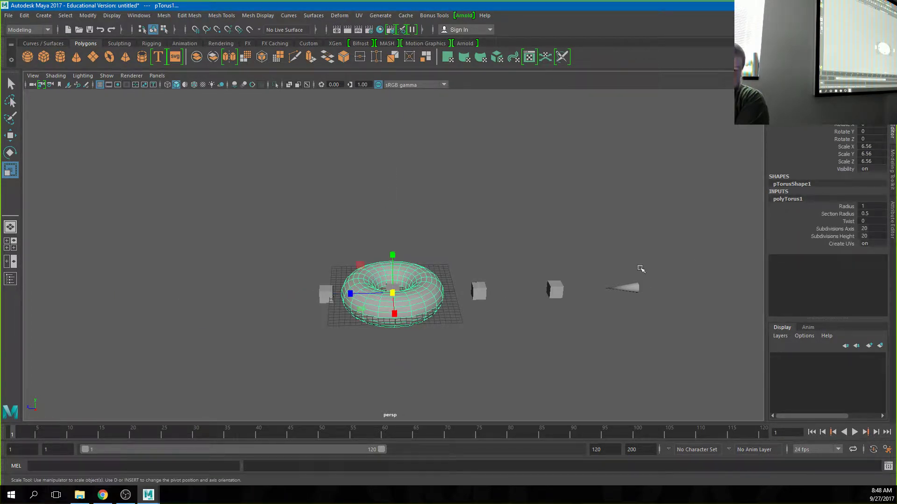
{"action": "left_click", "coordinate": [846, 206]}
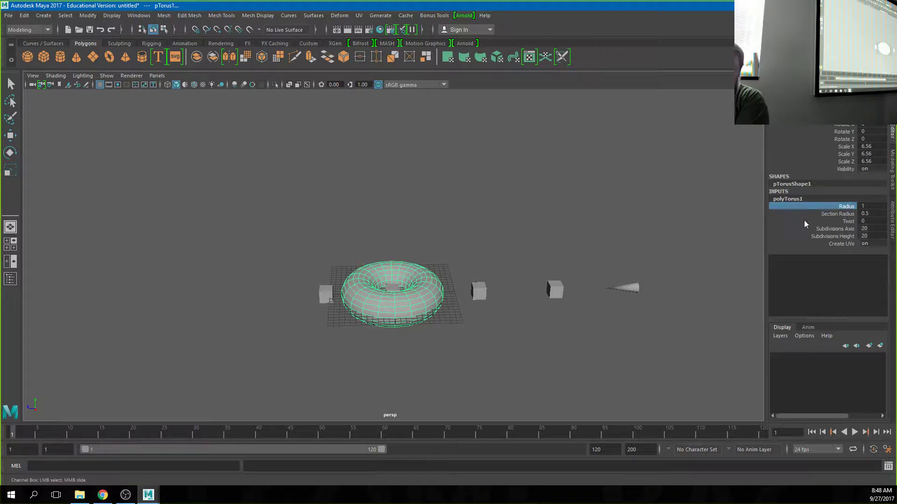
{"action": "middle_click_drag", "start_coordinate": [506, 292], "coordinate": [513, 295]}
{"action": "scroll", "coordinate": [514, 295], "scroll_direction": "up", "scroll_amount": 1}
{"action": "left_click", "coordinate": [838, 213]}
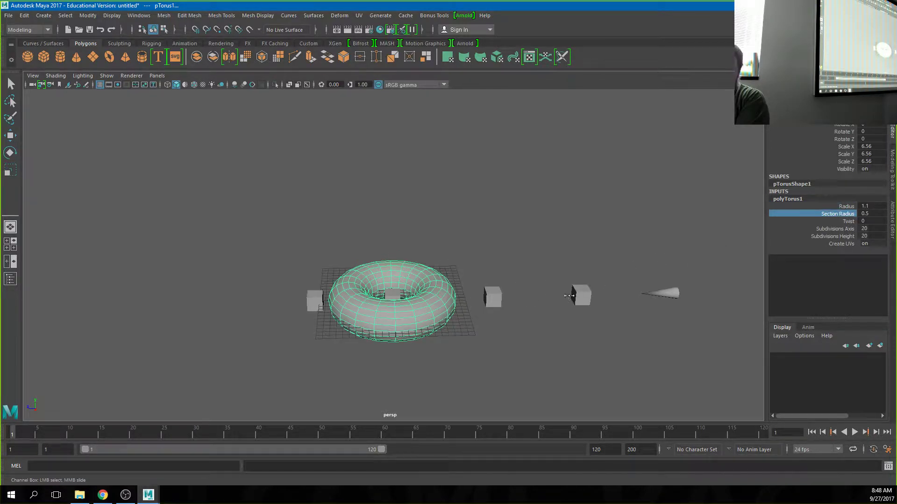
{"action": "middle_click_drag", "start_coordinate": [569, 295], "coordinate": [567, 295]}
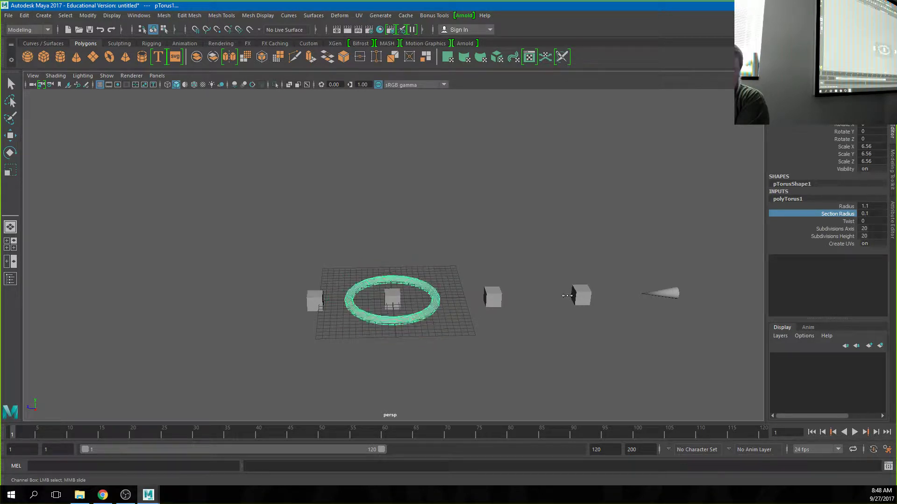
Rotate the torus -90 degrees about the X axis so the ring stands upright.
{"action": "key", "text": "r"}
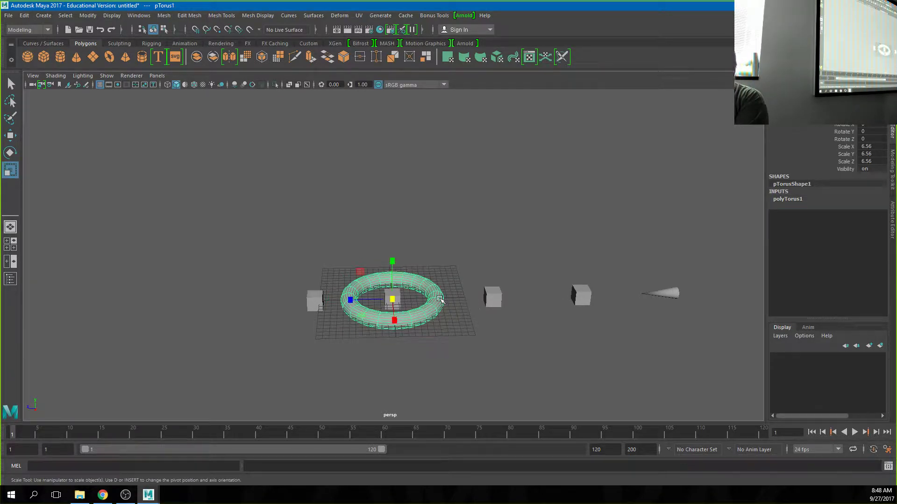
{"action": "key", "text": "e"}
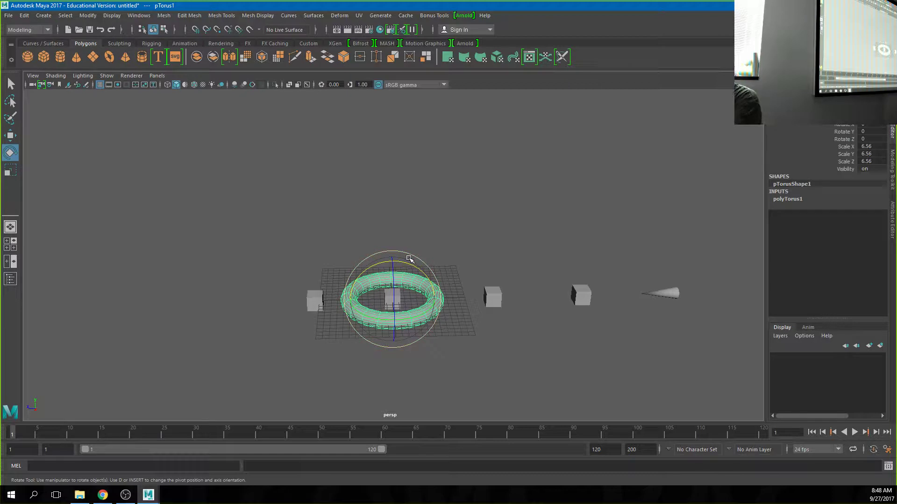
{"action": "left_click_drag", "start_coordinate": [410, 259], "coordinate": [441, 300]}
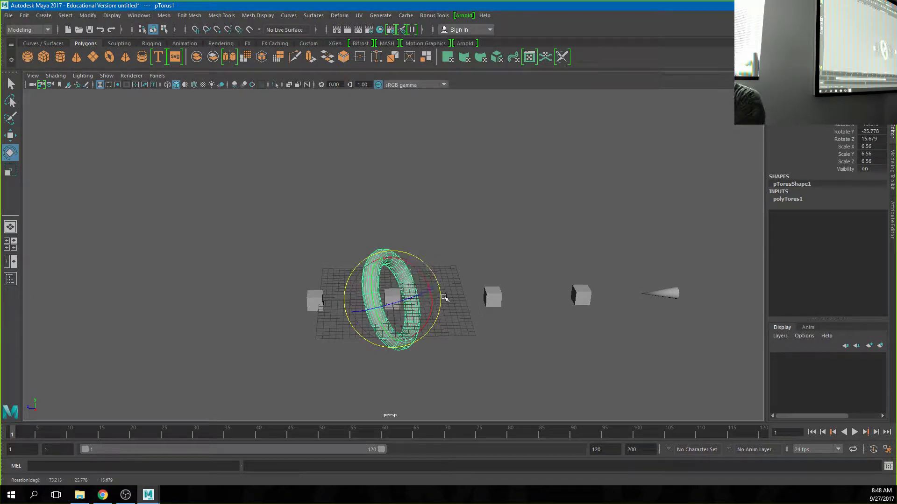
{"action": "key", "text": "ctrl+z"}
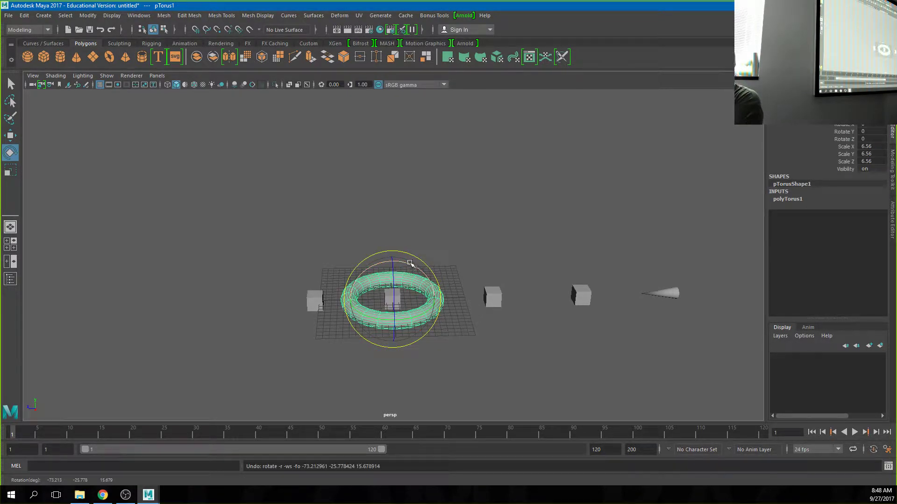
{"action": "left_click_drag", "start_coordinate": [410, 262], "coordinate": [459, 299]}
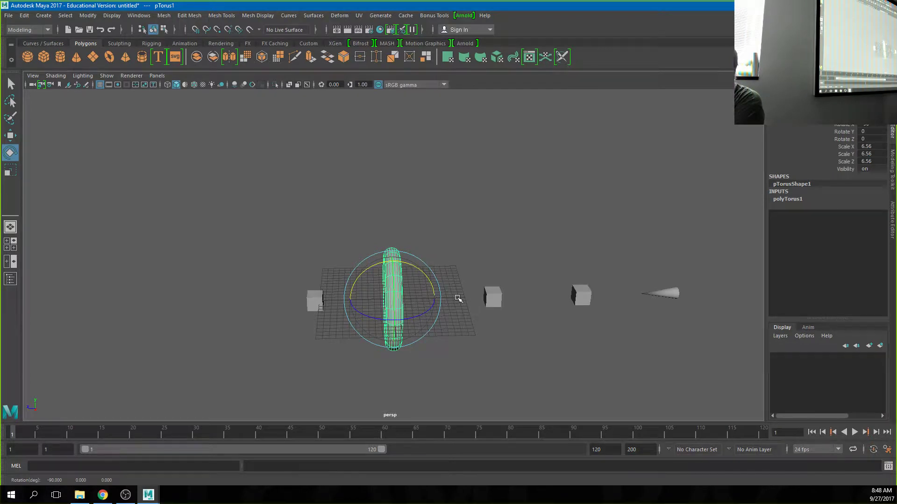
Move the upright torus above the grid and beyond the cube at the end opposite the cone.
{"action": "key", "text": "w"}
{"action": "left_click_drag", "start_coordinate": [367, 295], "coordinate": [369, 376]}
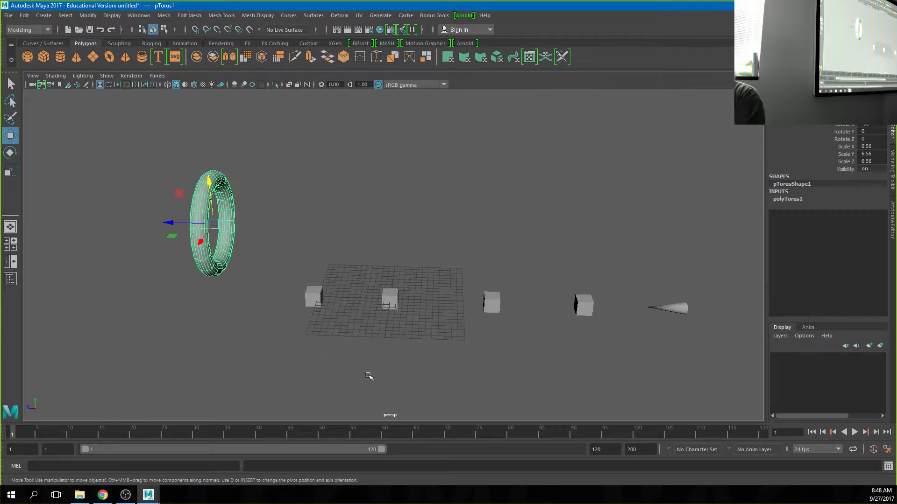
{"action": "left_click", "coordinate": [211, 191]}
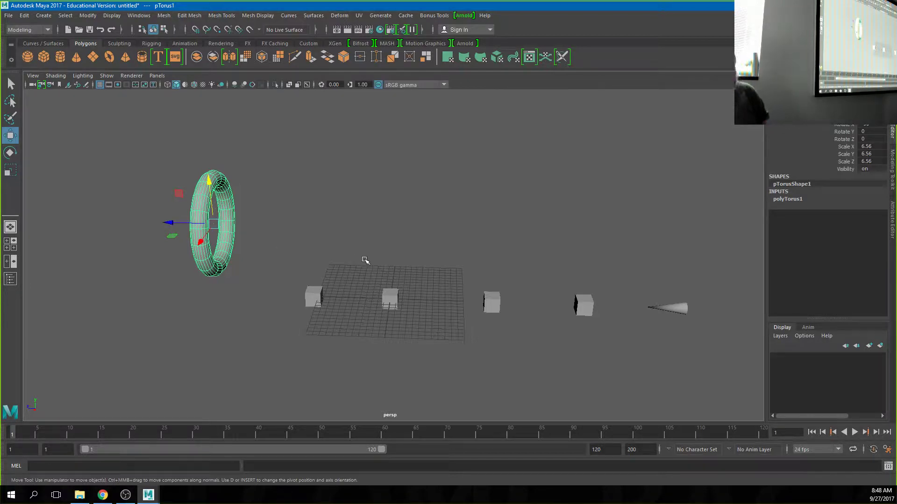
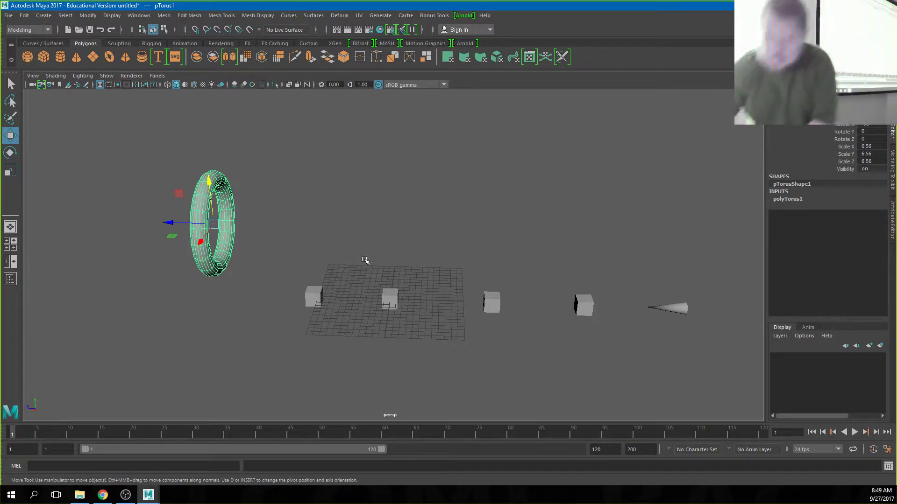
Undo the ring's last upward move.
{"action": "key", "text": "ctrl+z"}
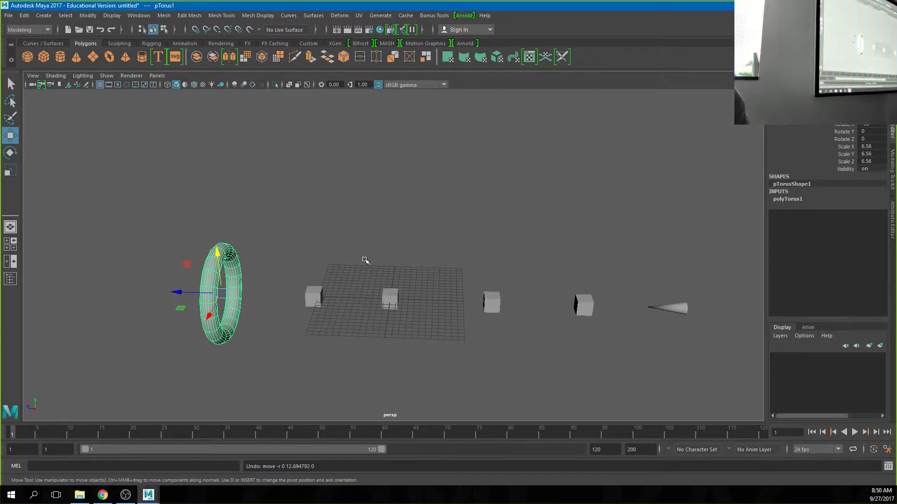
Move the cone farther from the row of cubes along the Z axis and set a keyframe for it at frame 1.
{"action": "left_click", "coordinate": [665, 307]}
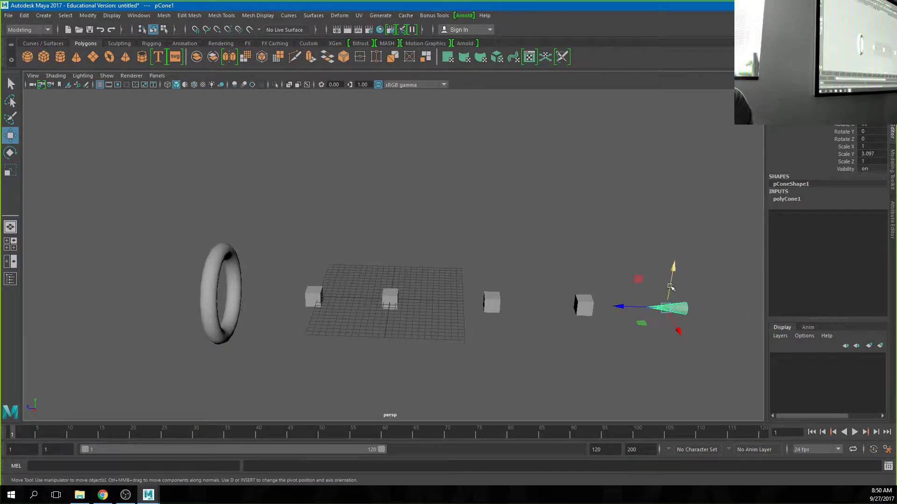
{"action": "left_click_drag", "start_coordinate": [629, 307], "coordinate": [674, 317]}
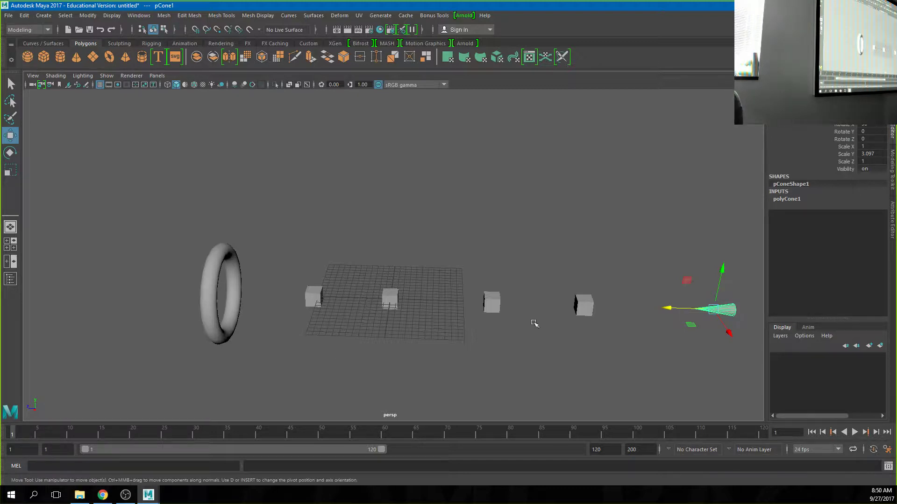
{"action": "key", "text": "s"}
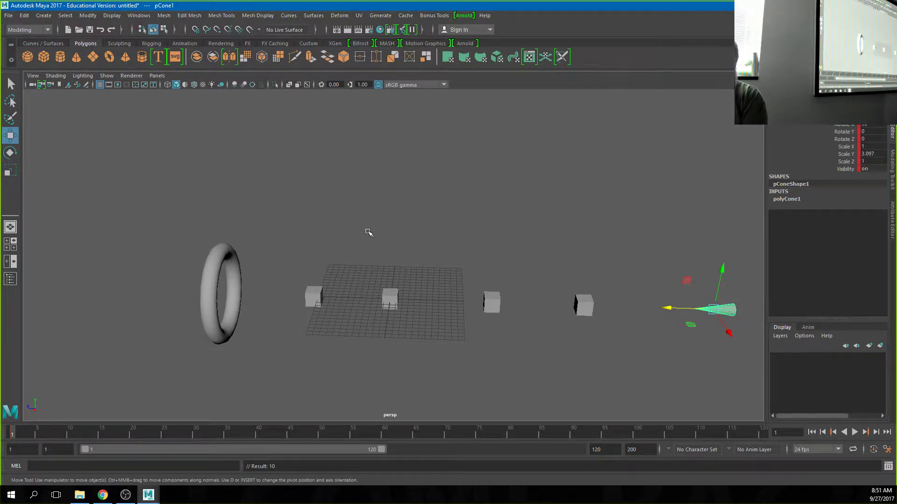
View the whole row of objects in the side view and return to the full perspective view.
{"action": "key", "text": "space"}
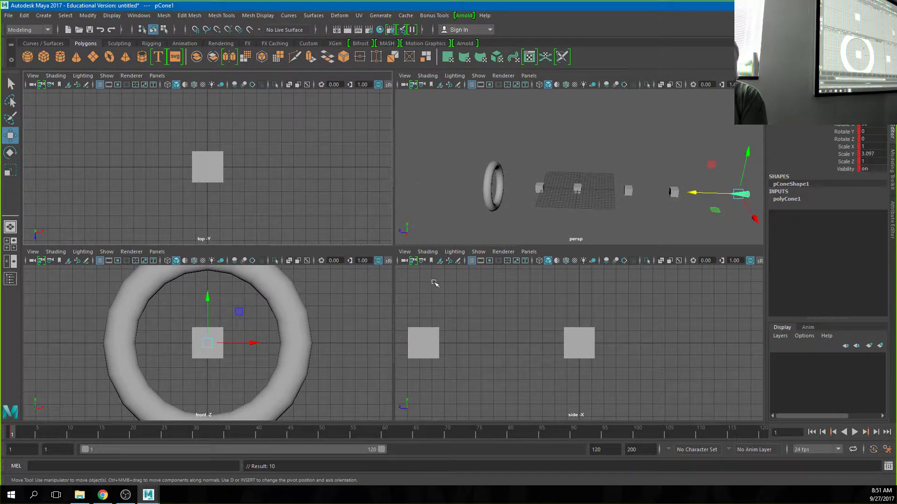
{"action": "key", "text": "a"}
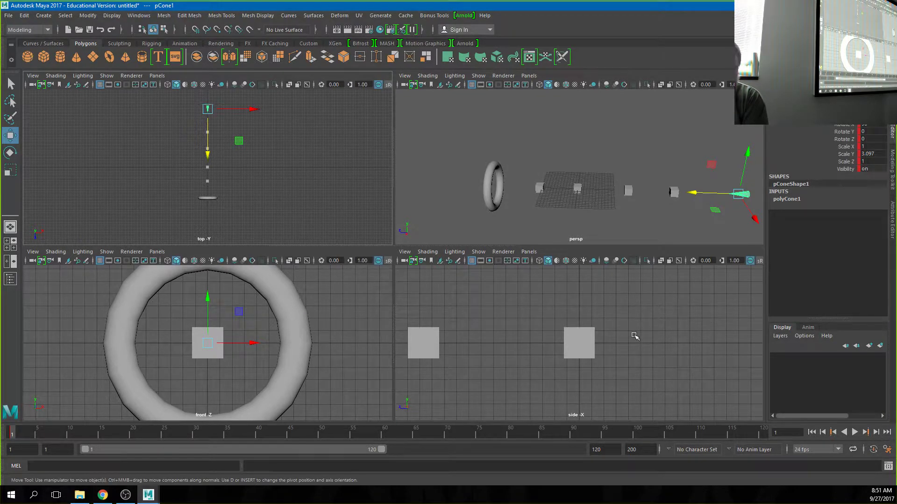
{"action": "key", "text": "space"}
{"action": "scroll", "coordinate": [526, 326], "scroll_direction": "down", "scroll_amount": 10}
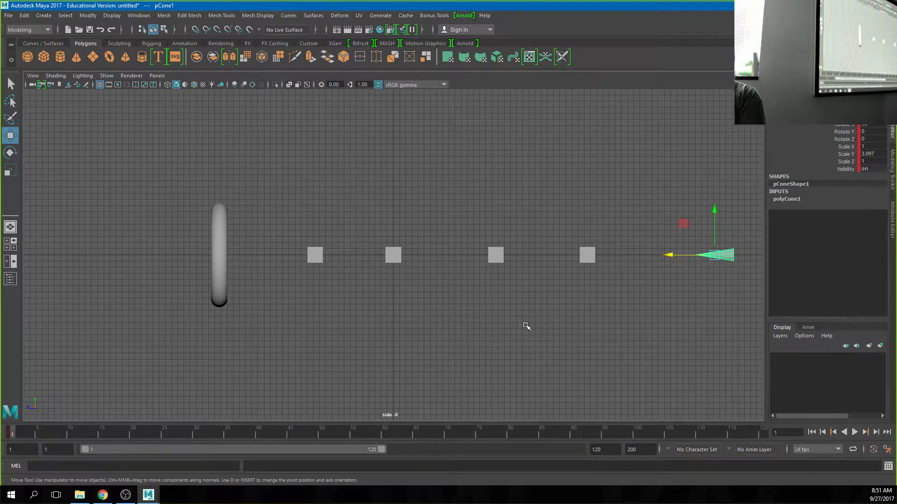
{"action": "scroll", "coordinate": [525, 326], "scroll_direction": "down", "scroll_amount": 1}
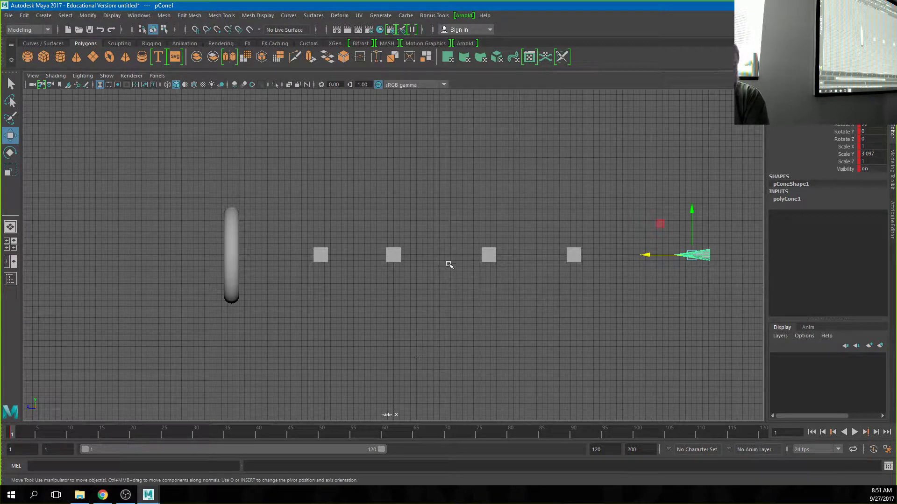
{"action": "key", "text": "space"}
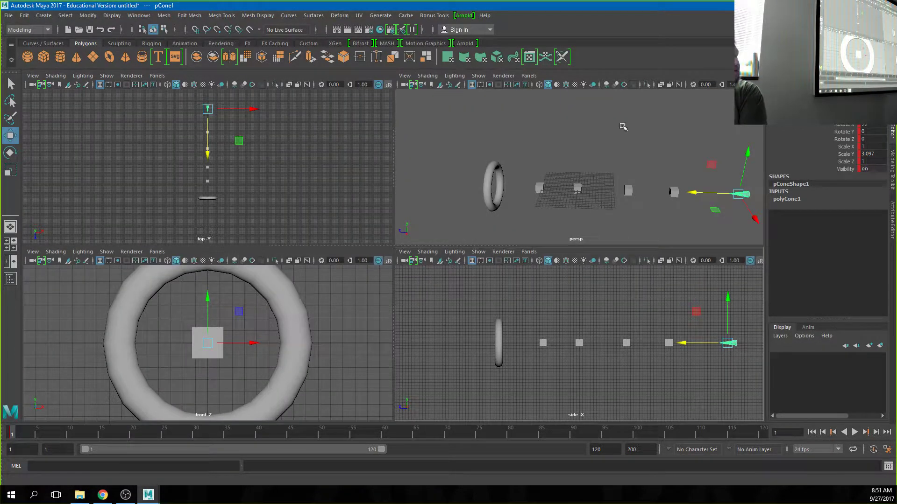
{"action": "key", "text": "space"}
{"action": "key", "text": "space"}
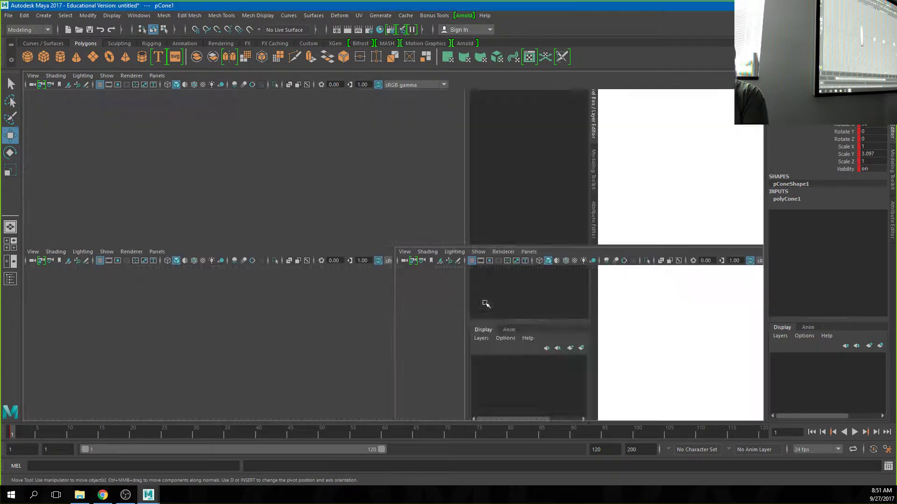
{"action": "key", "text": "space"}
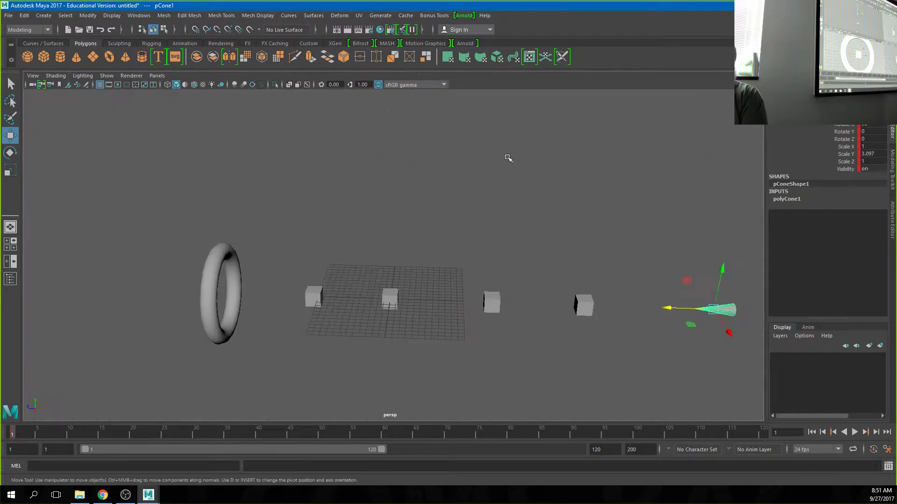
Display the front orthographic view and switch the viewport from it to the side view.
{"action": "left_click", "coordinate": [156, 75]}
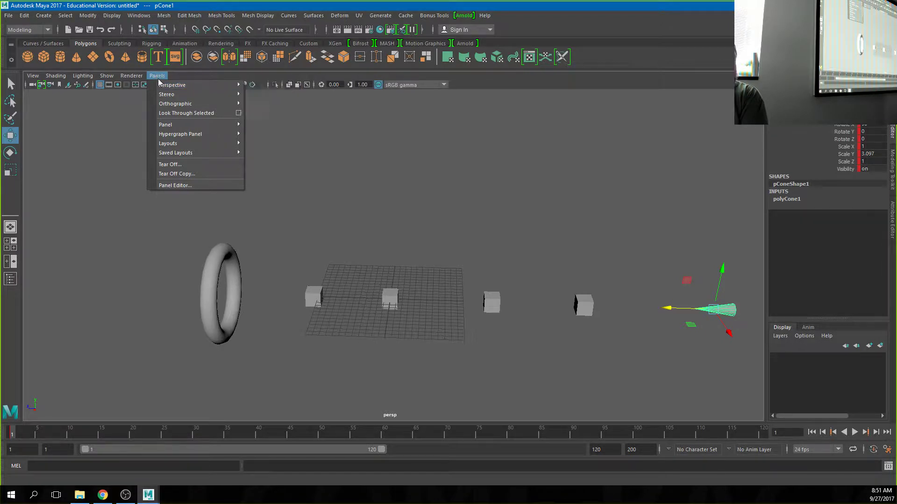
{"action": "mouse_move", "coordinate": [196, 104]}
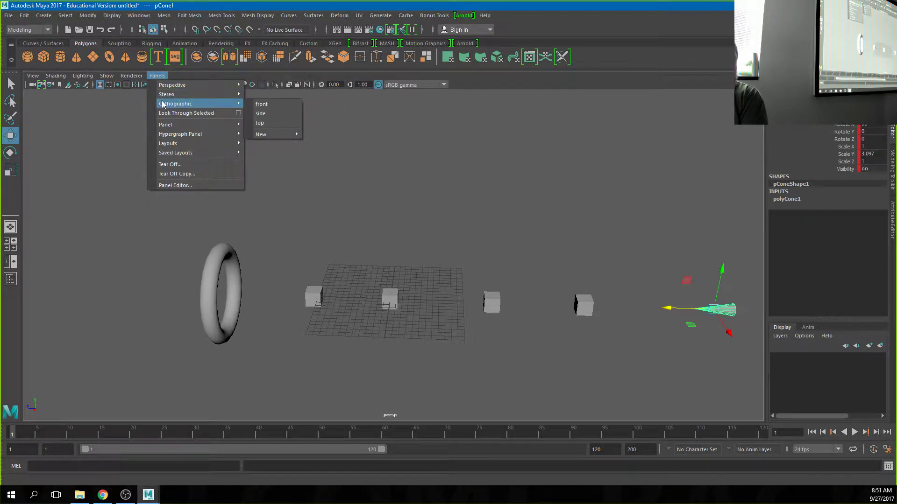
{"action": "left_click", "coordinate": [262, 103]}
{"action": "left_click", "coordinate": [157, 76]}
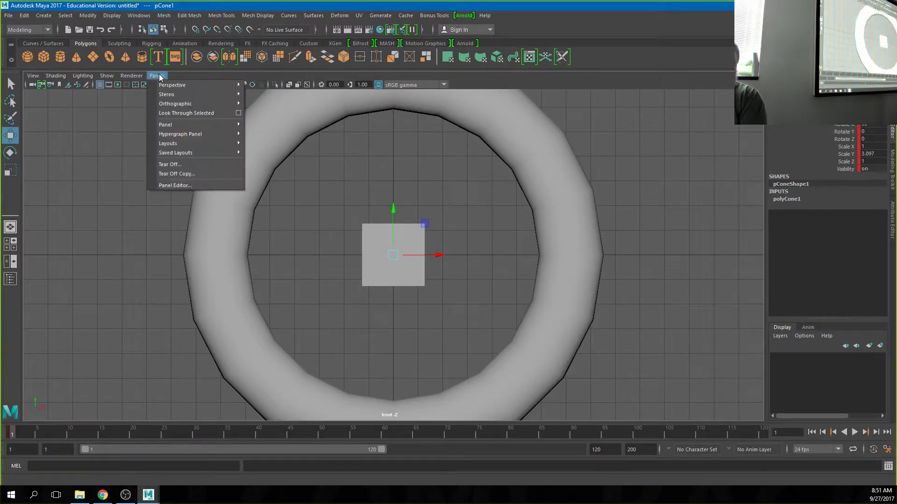
{"action": "mouse_move", "coordinate": [200, 104]}
{"action": "left_click", "coordinate": [262, 113]}
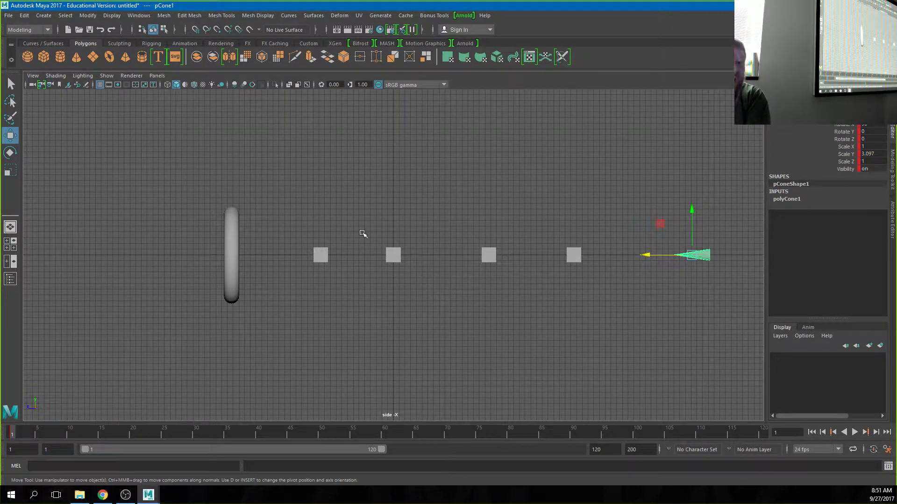
{"action": "key", "text": "space"}
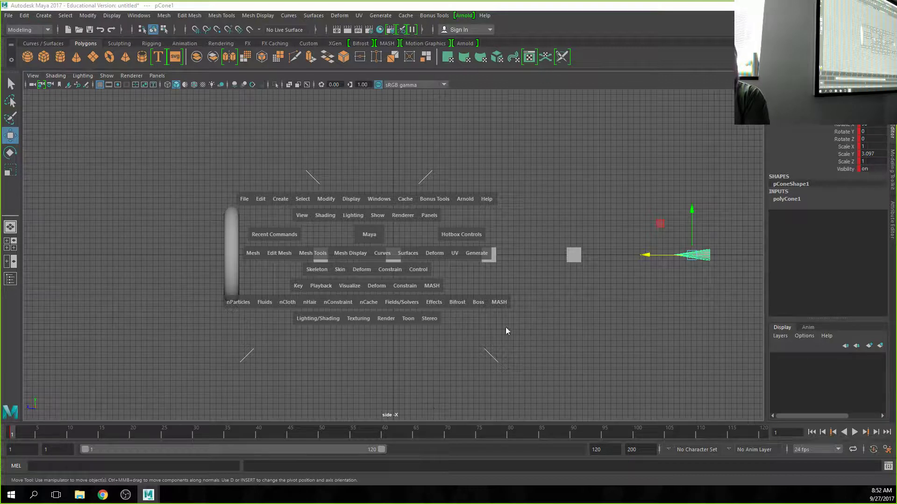
{"action": "mouse_move", "coordinate": [371, 233]}
{"action": "left_mouse_down"}
{"action": "mouse_move", "coordinate": [334, 222]}
{"action": "mouse_move", "coordinate": [411, 220]}
{"action": "mouse_move", "coordinate": [371, 258]}
{"action": "mouse_move", "coordinate": [331, 245]}
{"action": "mouse_move", "coordinate": [365, 210]}
{"action": "mouse_move", "coordinate": [366, 254]}
{"action": "mouse_move", "coordinate": [375, 262]}
{"action": "mouse_move", "coordinate": [373, 247]}
{"action": "left_mouse_up"}
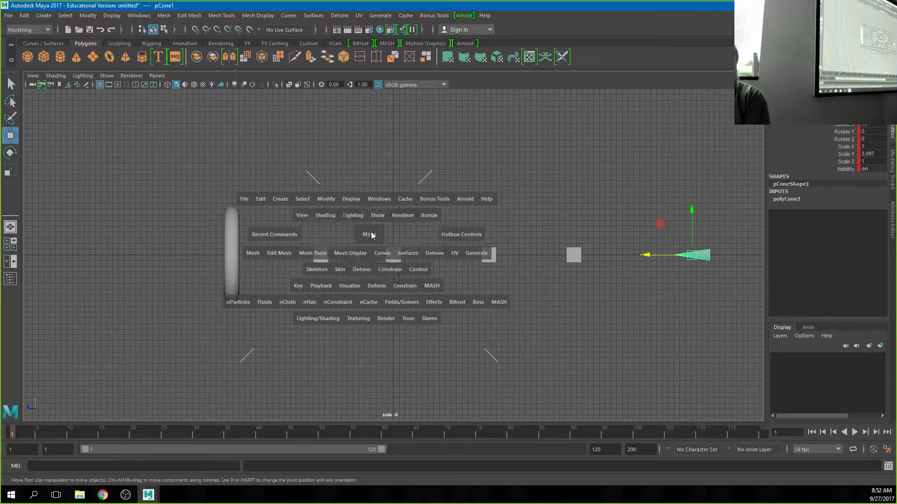
Move the ring farther from the cubes along the Z axis, to about 32.7.
{"action": "middle_click_drag", "start_coordinate": [557, 316], "coordinate": [492, 337], "text": "alt"}
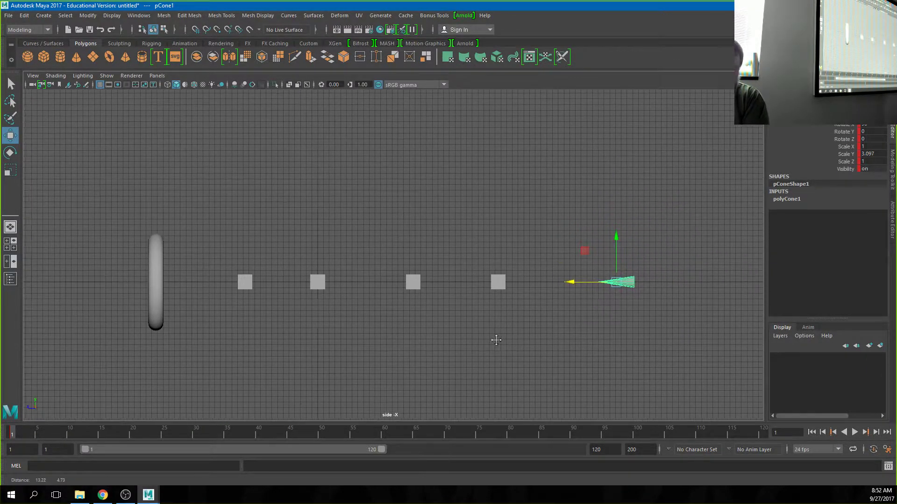
{"action": "right_click_drag", "start_coordinate": [492, 336], "coordinate": [505, 330], "text": "alt"}
{"action": "left_click", "coordinate": [549, 187]}
{"action": "left_click", "coordinate": [641, 292]}
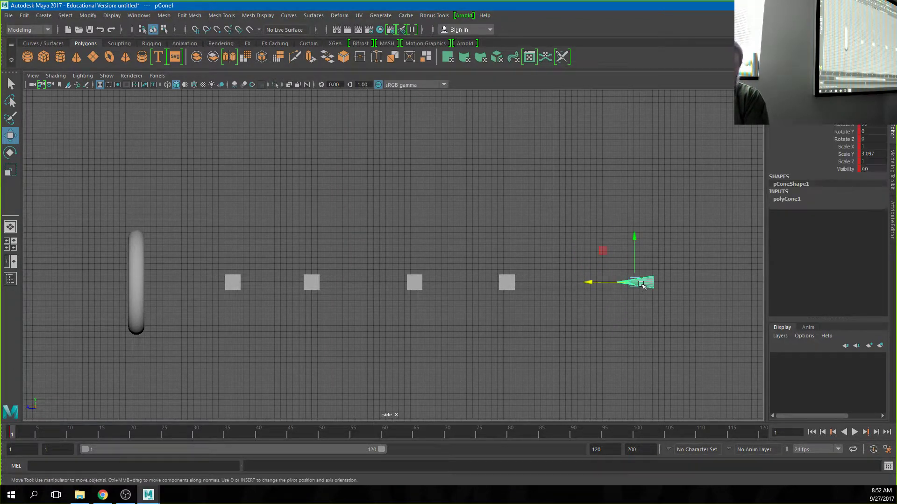
{"action": "right_click_drag", "start_coordinate": [642, 288], "coordinate": [254, 265], "text": "alt"}
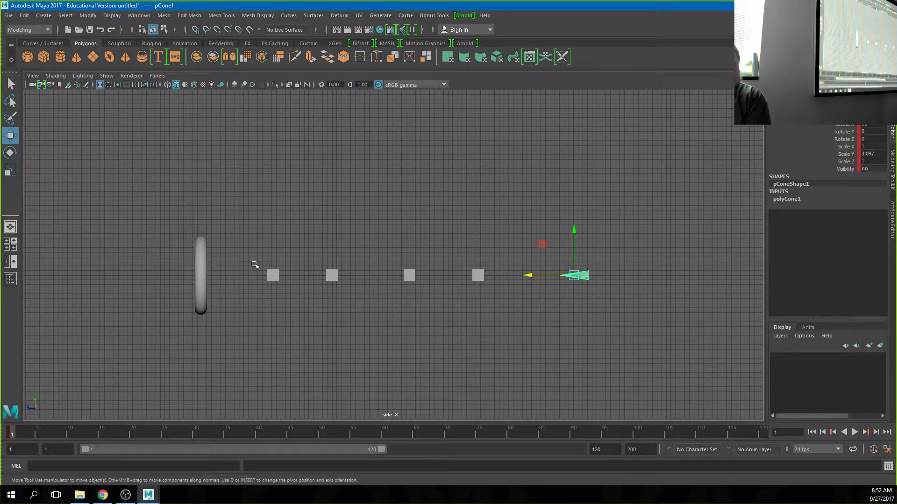
{"action": "left_click", "coordinate": [199, 282]}
{"action": "left_click_drag", "start_coordinate": [164, 275], "coordinate": [143, 275]}
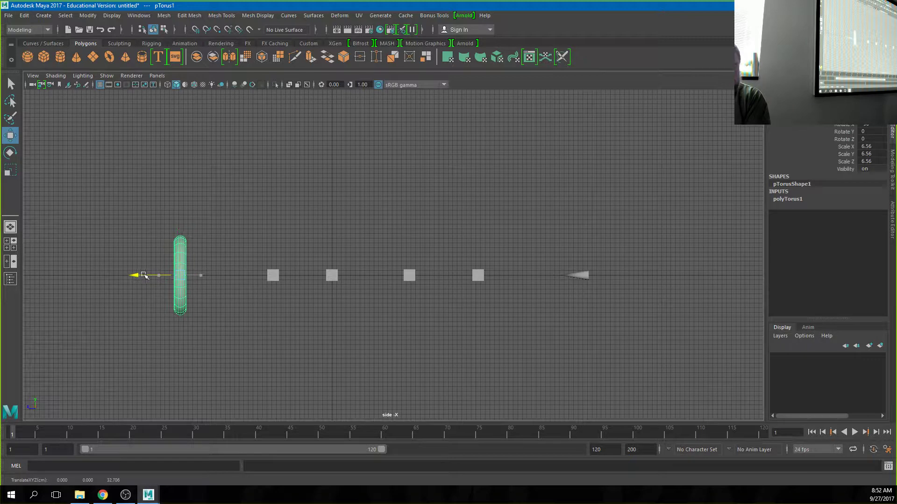
Space out the two cubes nearest the ring by moving them toward it along Z, to about 16.4 and 1.8.
{"action": "left_click", "coordinate": [273, 276]}
{"action": "left_click_drag", "start_coordinate": [250, 276], "coordinate": [232, 276]}
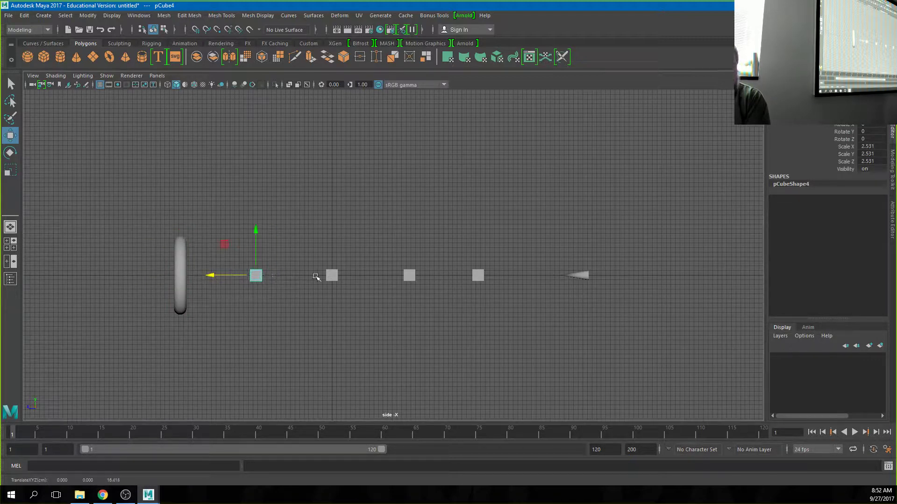
{"action": "left_click", "coordinate": [332, 276]}
{"action": "left_click_drag", "start_coordinate": [311, 276], "coordinate": [302, 276]}
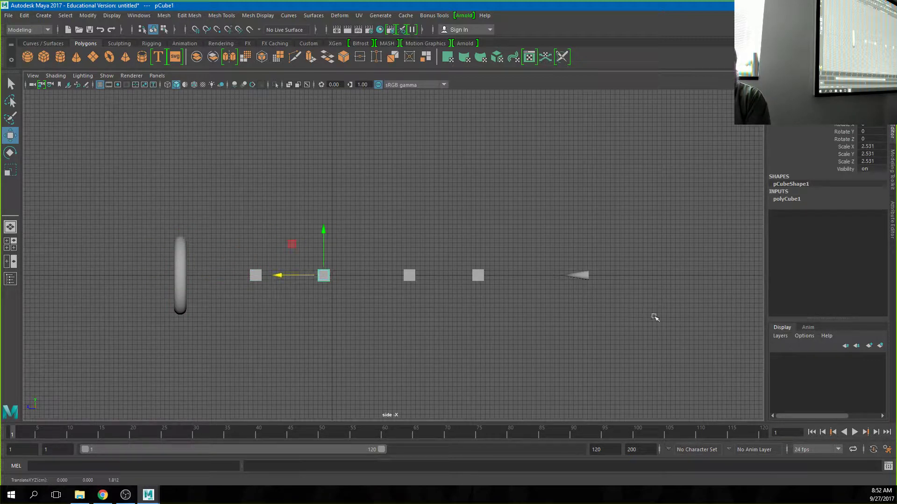
Select the cone and set the current time to frame 80.
{"action": "left_click", "coordinate": [585, 275]}
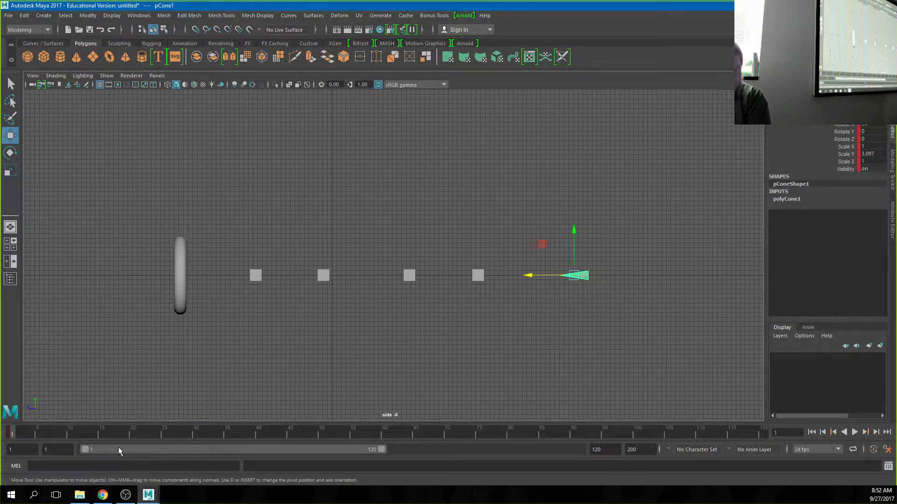
{"action": "left_click", "coordinate": [112, 417]}
{"action": "left_click_drag", "start_coordinate": [138, 433], "coordinate": [510, 434]}
{"action": "left_click_drag", "start_coordinate": [582, 241], "coordinate": [626, 332]}
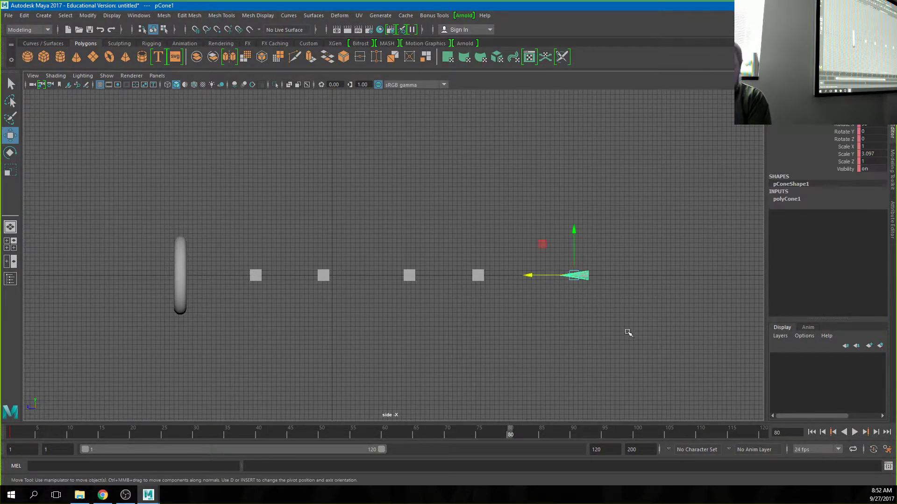
Try moving the cone past the ring at frame 80 without setting a keyframe, and run the playback.
{"action": "left_click_drag", "start_coordinate": [556, 279], "coordinate": [94, 301]}
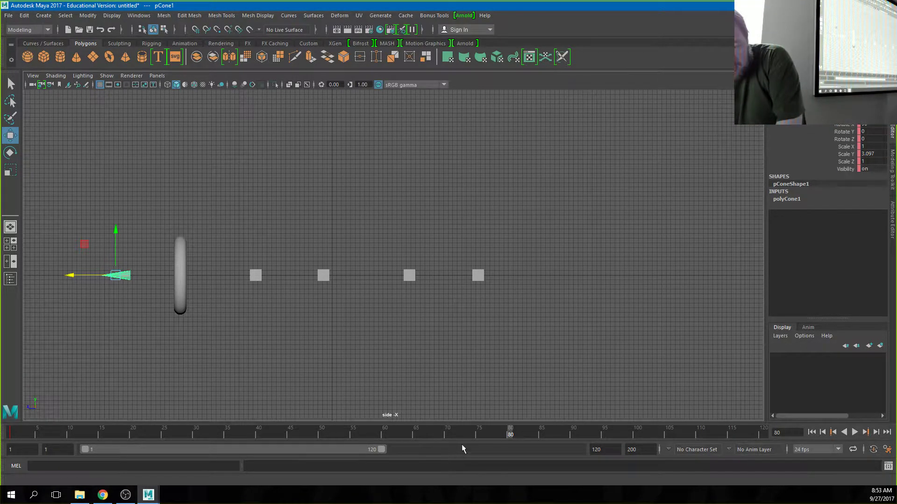
{"action": "key", "text": "alt+v"}
{"action": "key", "text": "alt+v"}
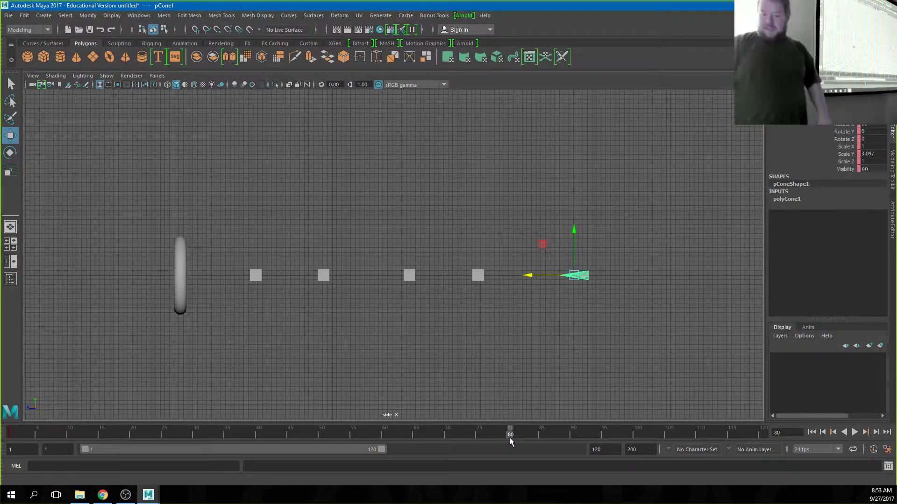
Move the cone along Z past the cubes and the far side of the ring, and key it at frame 80.
{"action": "left_click_drag", "start_coordinate": [529, 275], "coordinate": [56, 277]}
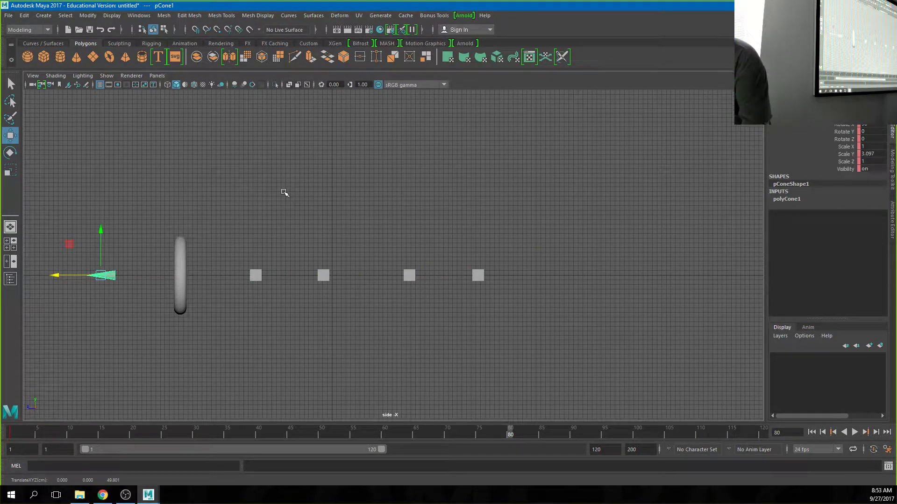
{"action": "key", "text": "s"}
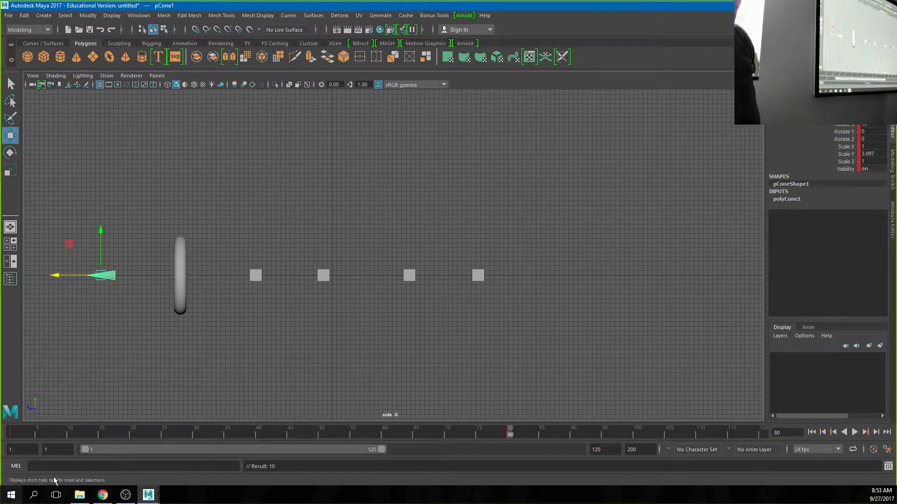
Check the cone's keyed motion at frames 1, 80, 45 and 41.
{"action": "left_click", "coordinate": [12, 429]}
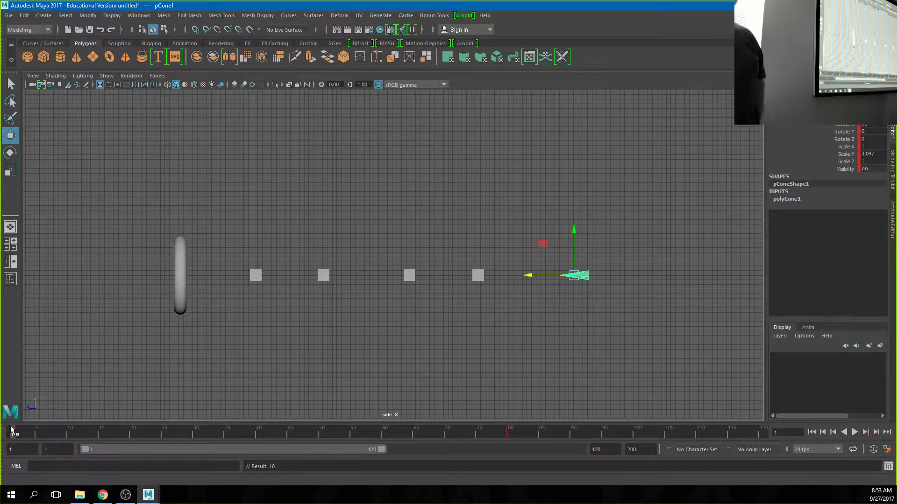
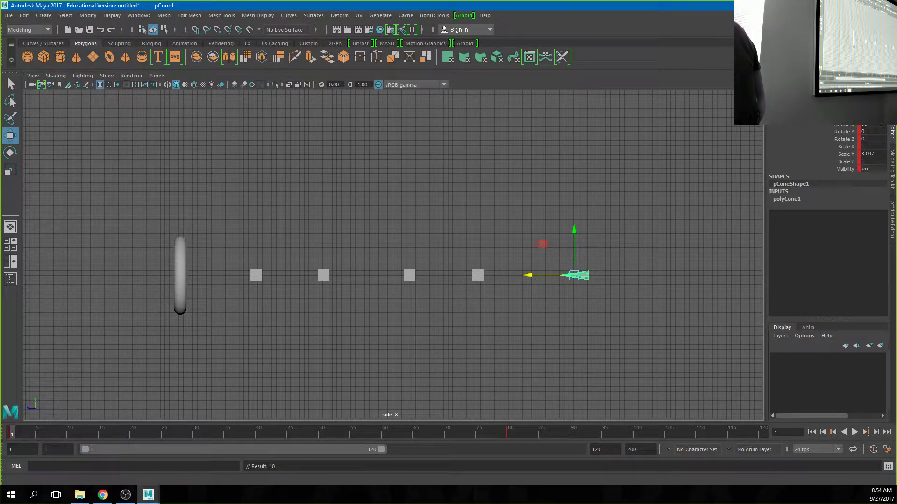
{"action": "left_click", "coordinate": [509, 434]}
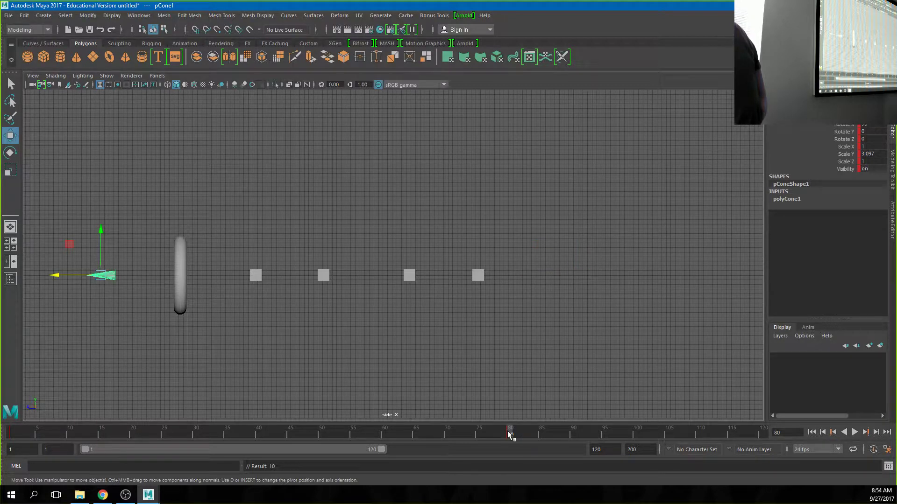
{"action": "left_click", "coordinate": [290, 430]}
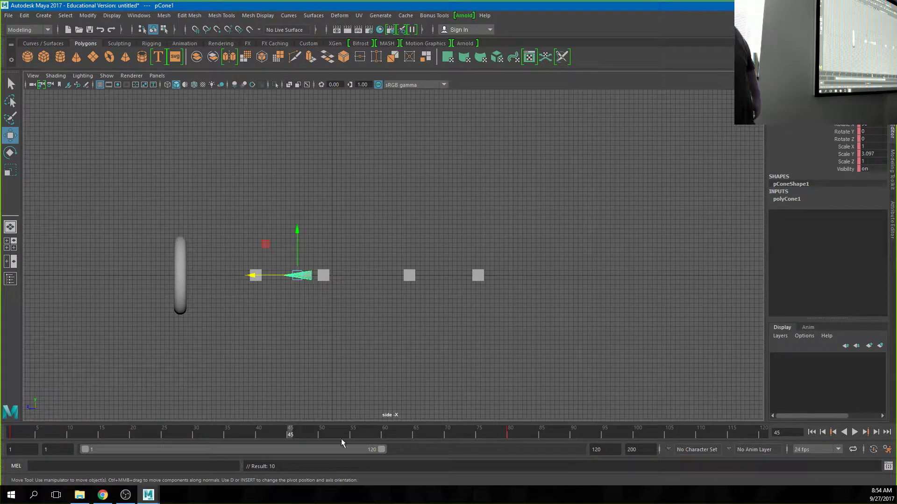
{"action": "left_click_drag", "start_coordinate": [289, 435], "coordinate": [265, 435]}
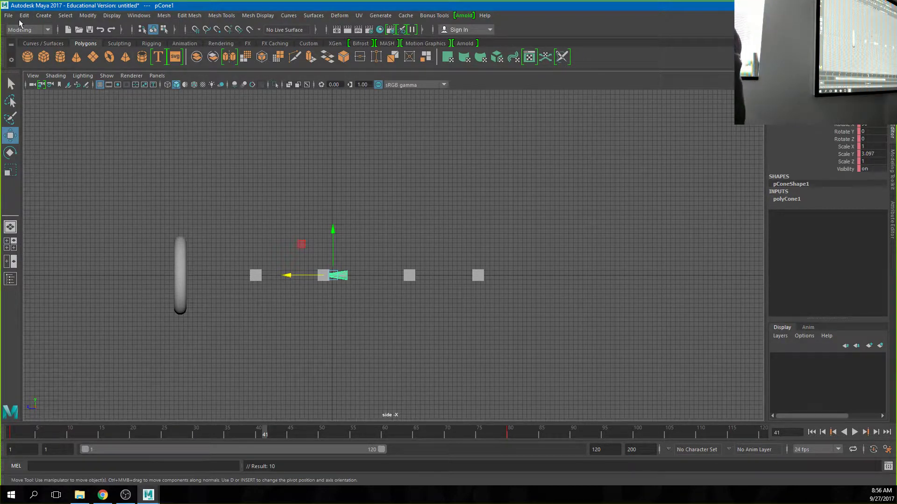
Open the Graph Editor for the cone, place it clear of the webcam area, and return the current time to frame 1.
{"action": "left_click", "coordinate": [139, 16]}
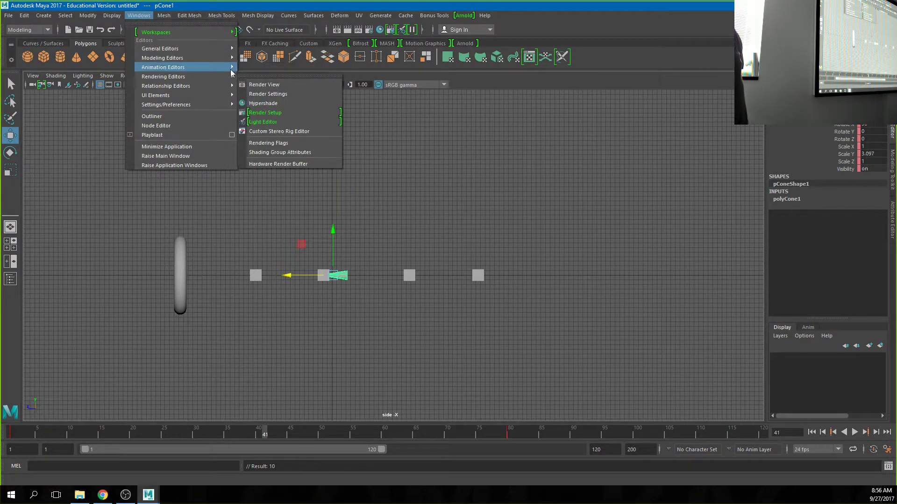
{"action": "mouse_move", "coordinate": [210, 67]}
{"action": "left_click", "coordinate": [255, 76]}
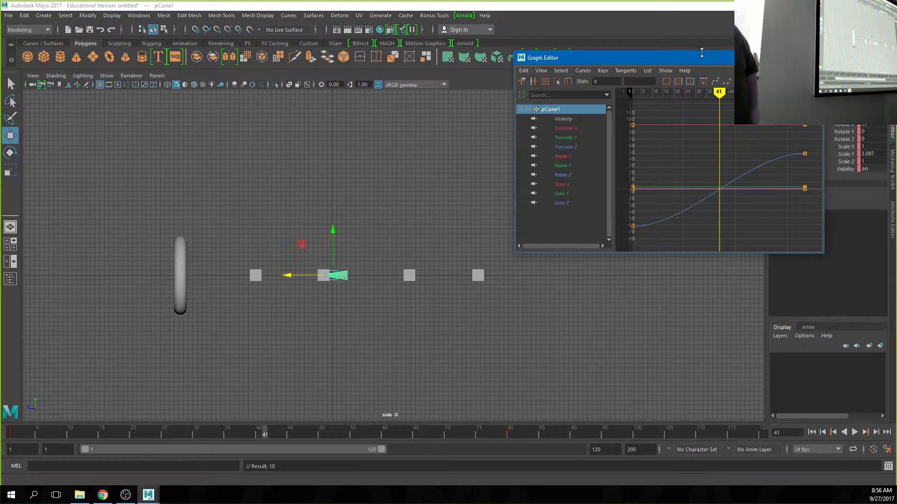
{"action": "left_click_drag", "start_coordinate": [700, 60], "coordinate": [551, 44]}
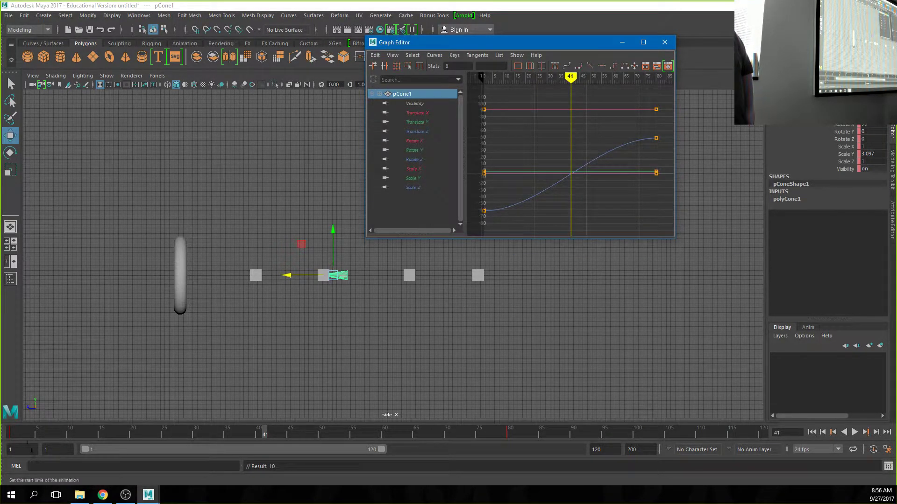
{"action": "left_click", "coordinate": [19, 434]}
{"action": "left_click_drag", "start_coordinate": [22, 436], "coordinate": [4, 452]}
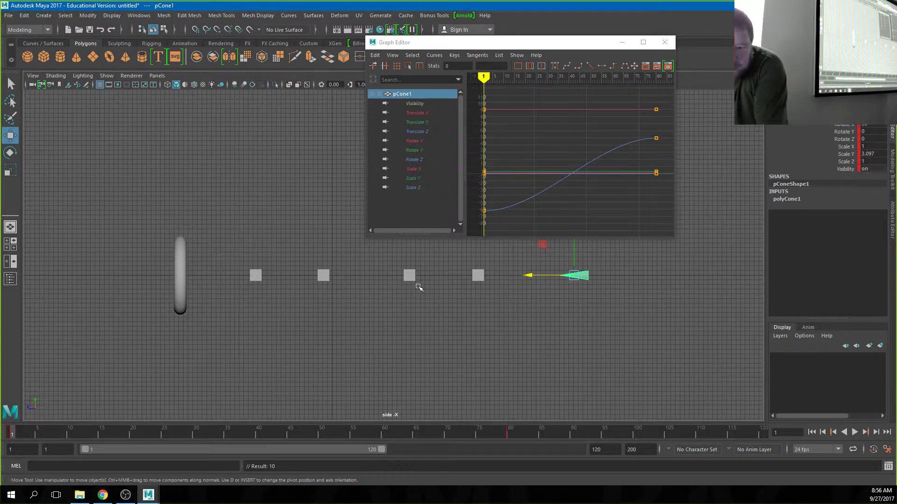
Widen the Graph Editor, look through the cone's translate, rotate and scale curves, and isolate the Translate Z curve.
{"action": "left_click", "coordinate": [417, 113]}
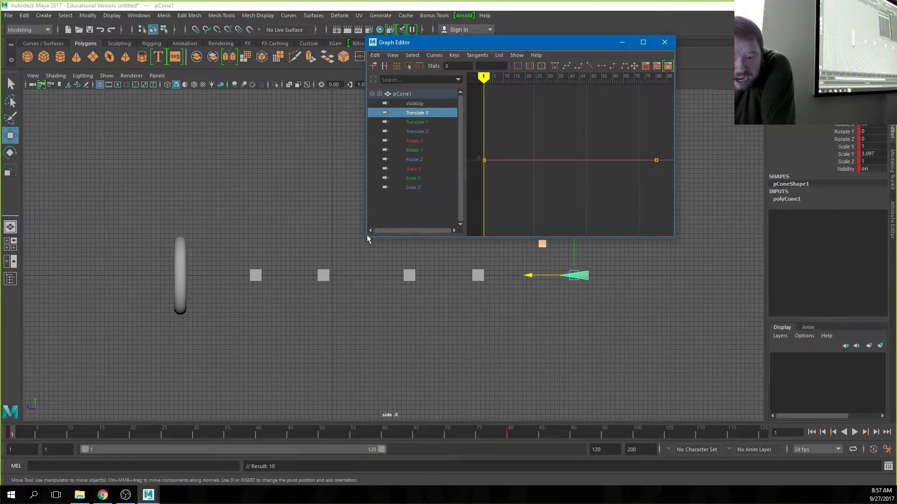
{"action": "left_click_drag", "start_coordinate": [364, 237], "coordinate": [210, 238]}
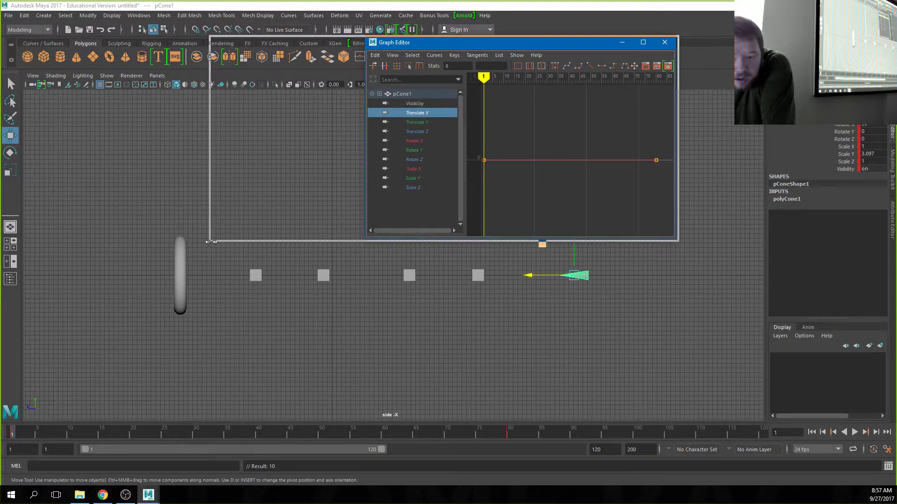
{"action": "left_click", "coordinate": [265, 124]}
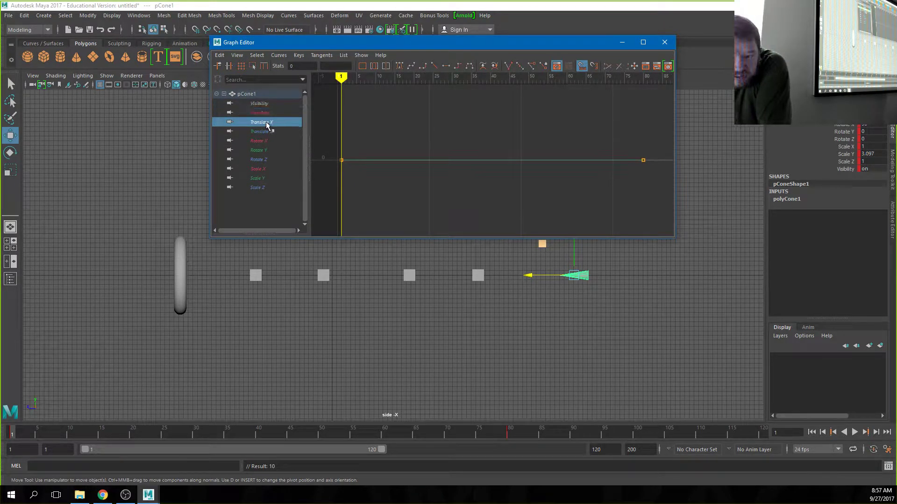
{"action": "left_click", "coordinate": [261, 151]}
{"action": "left_click", "coordinate": [258, 170]}
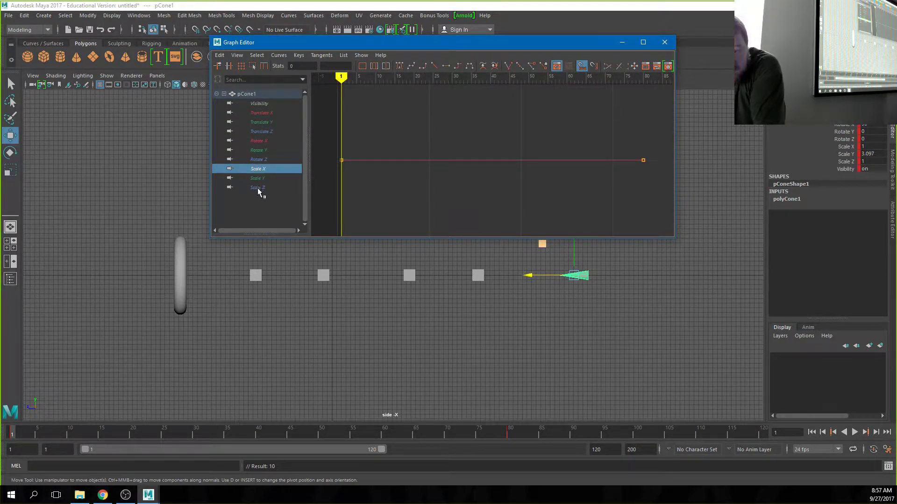
{"action": "left_click", "coordinate": [257, 188]}
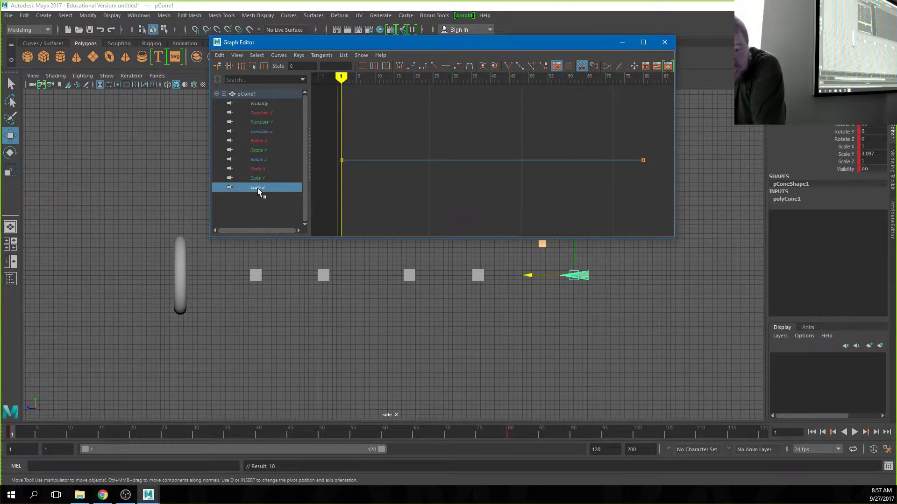
{"action": "left_click", "coordinate": [270, 131]}
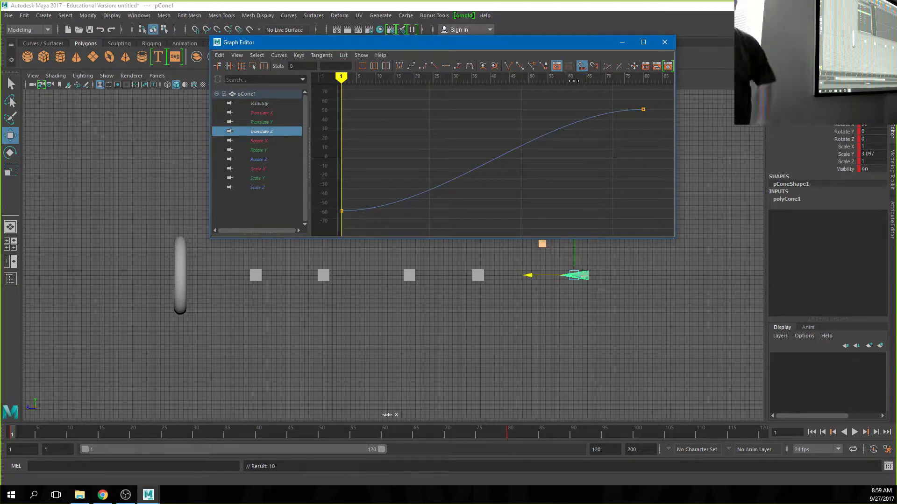
Try lowering the cone's Translate Z key at frame 80 to about -23, and undo the curve edits.
{"action": "left_click_drag", "start_coordinate": [630, 100], "coordinate": [647, 122]}
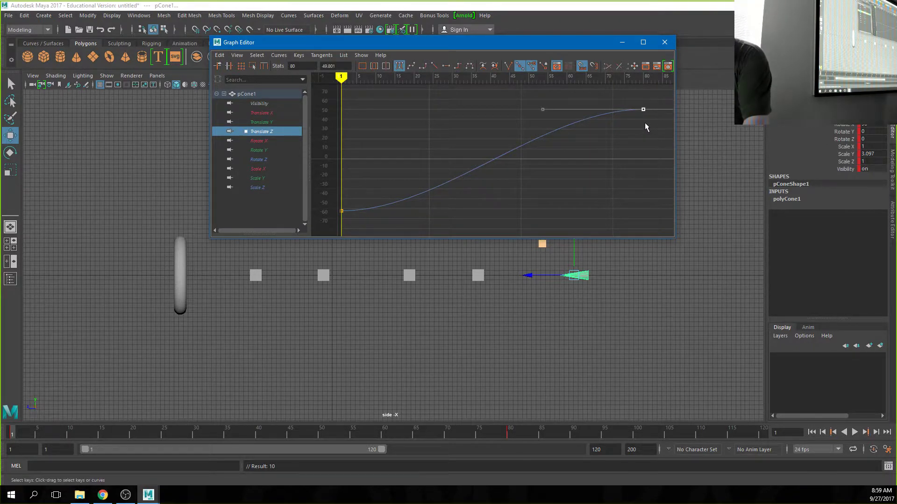
{"action": "middle_click_drag", "start_coordinate": [644, 110], "coordinate": [643, 181]}
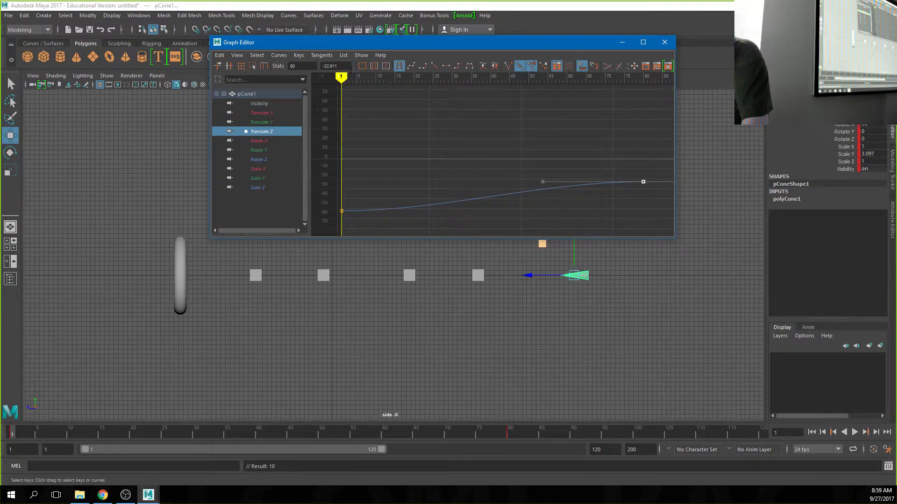
{"action": "key", "text": "alt+v"}
{"action": "mouse_move", "coordinate": [526, 73]}
{"action": "left_mouse_down"}
{"action": "mouse_move", "coordinate": [671, 74]}
{"action": "mouse_move", "coordinate": [643, 73]}
{"action": "left_mouse_up"}
{"action": "key", "text": "ctrl+z"}
{"action": "key", "text": "ctrl+z"}
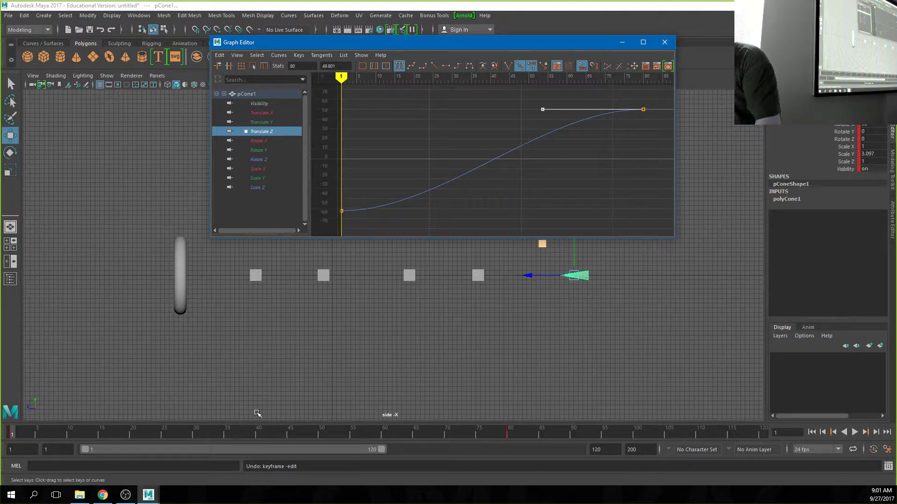
Play the cone's animation from the start and set the playback speed to Real-time.
{"action": "left_click", "coordinate": [815, 434]}
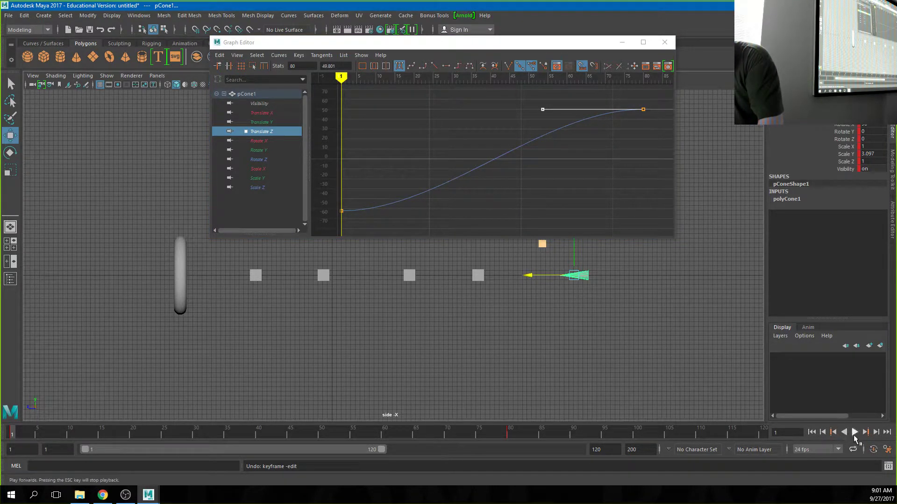
{"action": "left_click", "coordinate": [855, 433]}
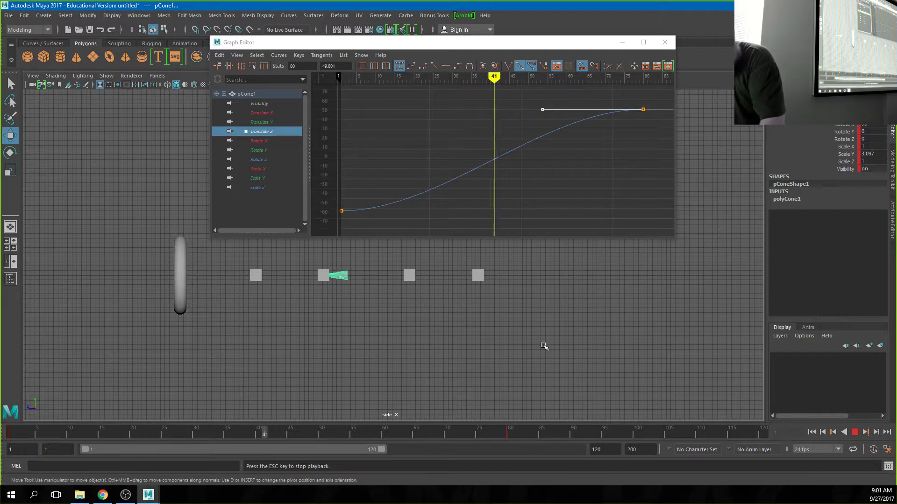
{"action": "right_click", "coordinate": [430, 428]}
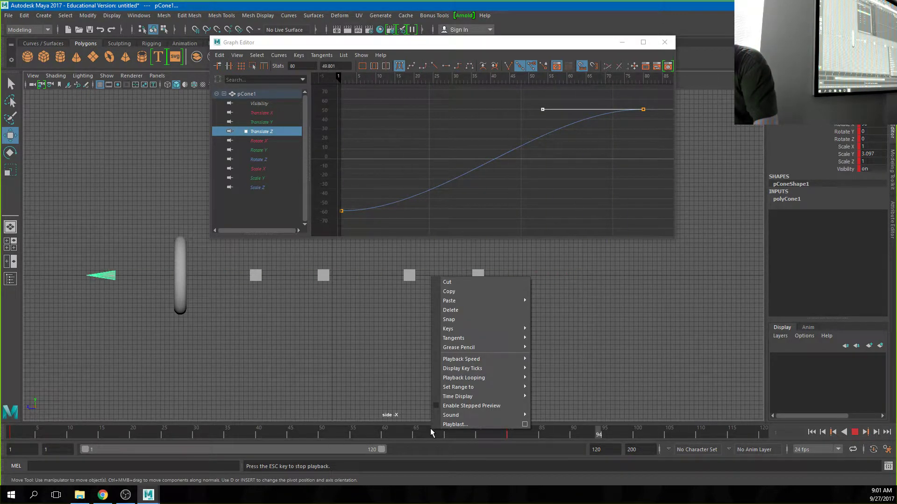
{"action": "mouse_move", "coordinate": [467, 360]}
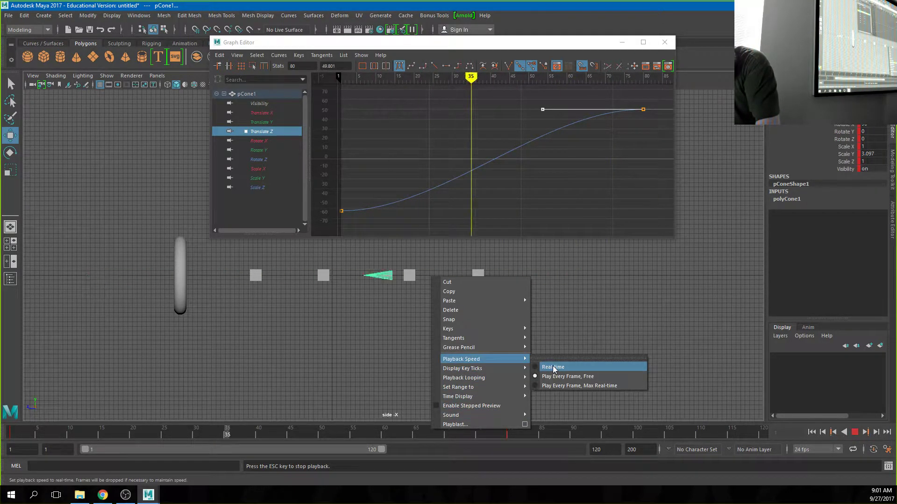
{"action": "left_click", "coordinate": [553, 367]}
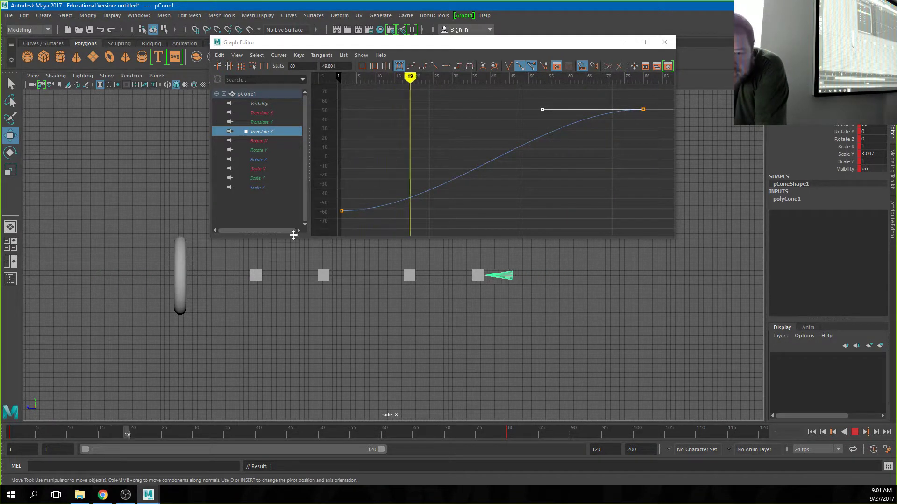
Try a steep outgoing tangent on the Translate Z key at frame 1, and set the tangent back to flat.
{"action": "left_click_drag", "start_coordinate": [334, 205], "coordinate": [358, 216]}
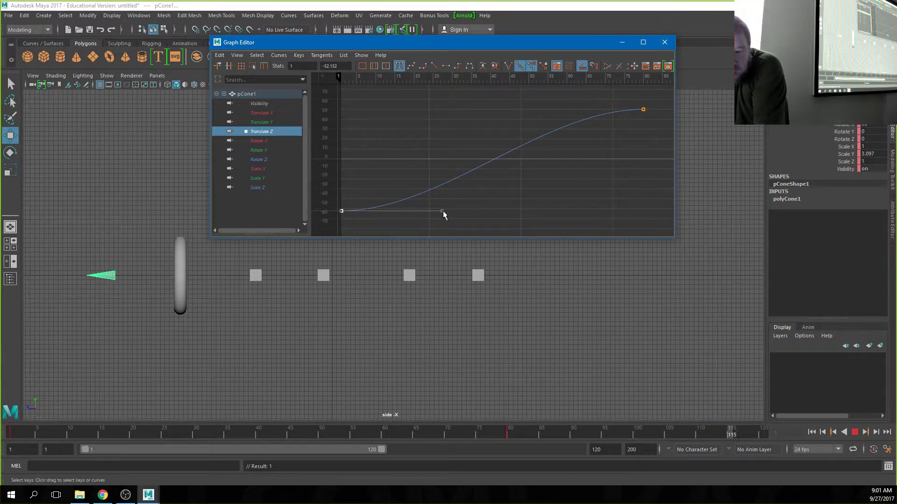
{"action": "left_click_drag", "start_coordinate": [442, 218], "coordinate": [434, 171]}
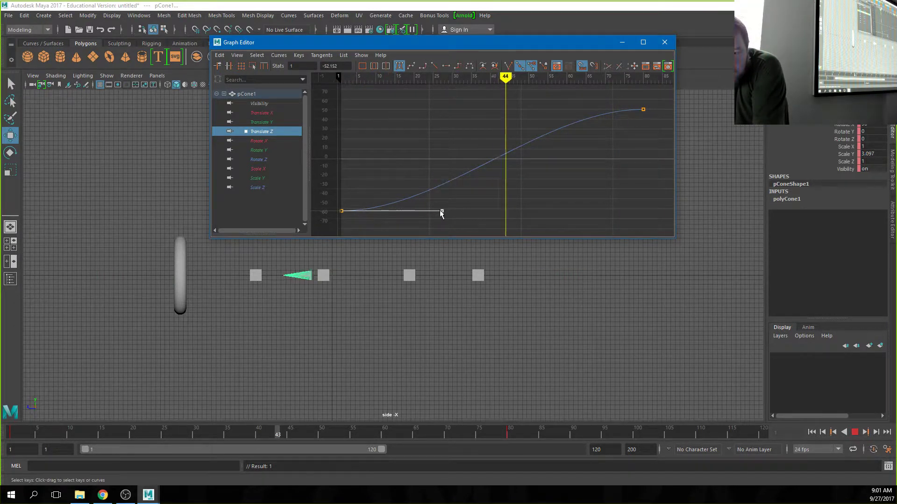
{"action": "mouse_move", "coordinate": [440, 210]}
{"action": "middle_mouse_down"}
{"action": "mouse_move", "coordinate": [394, 146]}
{"action": "mouse_move", "coordinate": [373, 139]}
{"action": "mouse_move", "coordinate": [410, 112]}
{"action": "middle_mouse_up"}
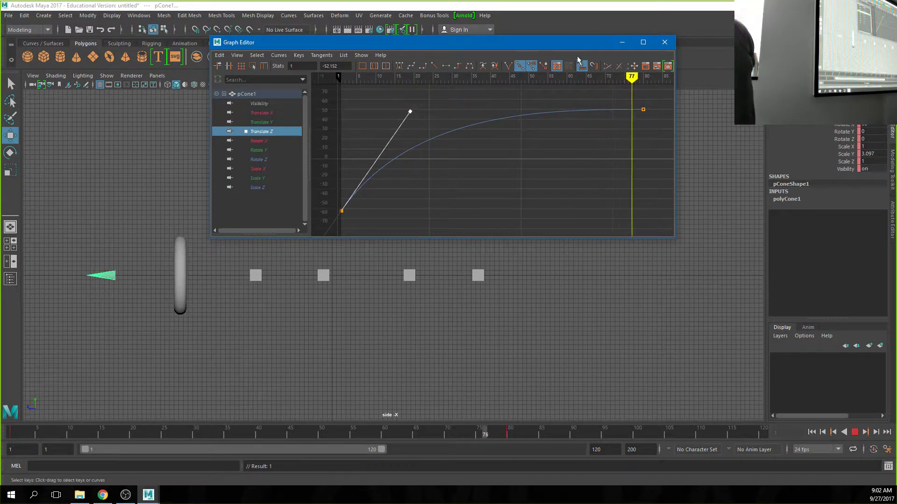
{"action": "left_click", "coordinate": [447, 67]}
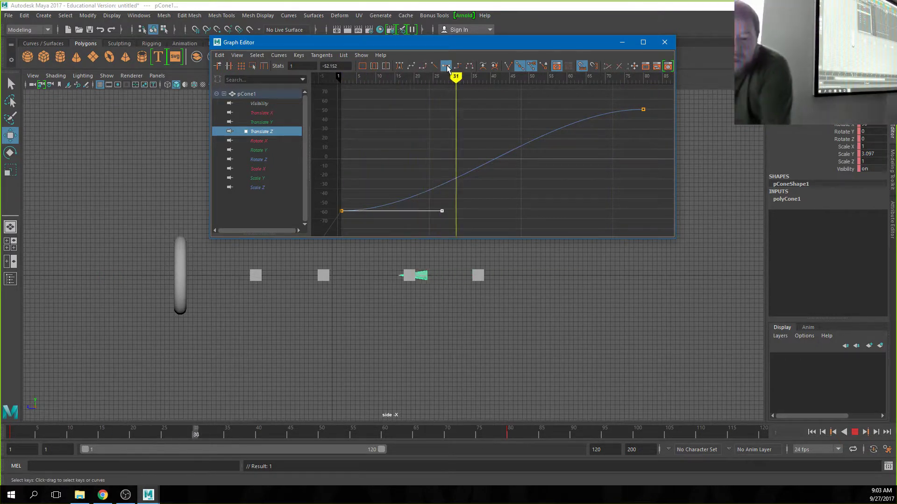
Stop the playback and use the Add Keys tool to add Translate Z keys at about frames 20 and 30.
{"action": "left_click", "coordinate": [297, 56]}
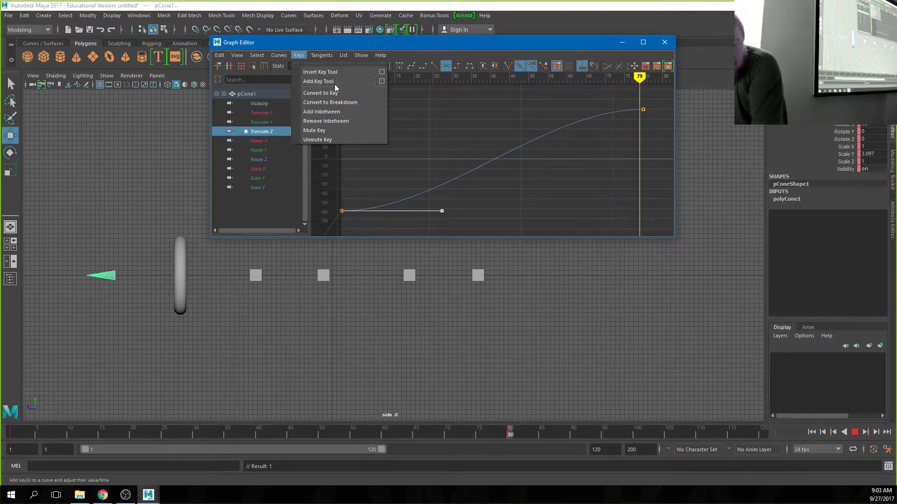
{"action": "left_click", "coordinate": [334, 84]}
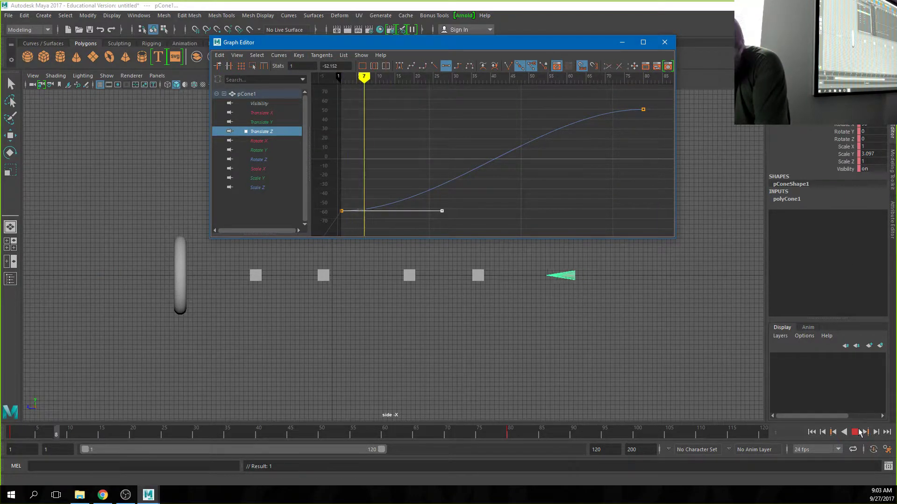
{"action": "key", "text": "Escape"}
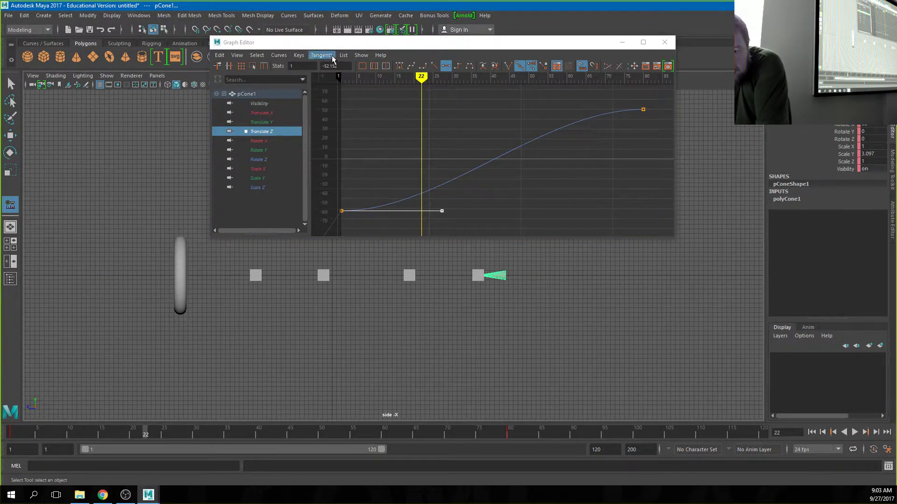
{"action": "left_click", "coordinate": [301, 55]}
{"action": "left_click", "coordinate": [348, 81]}
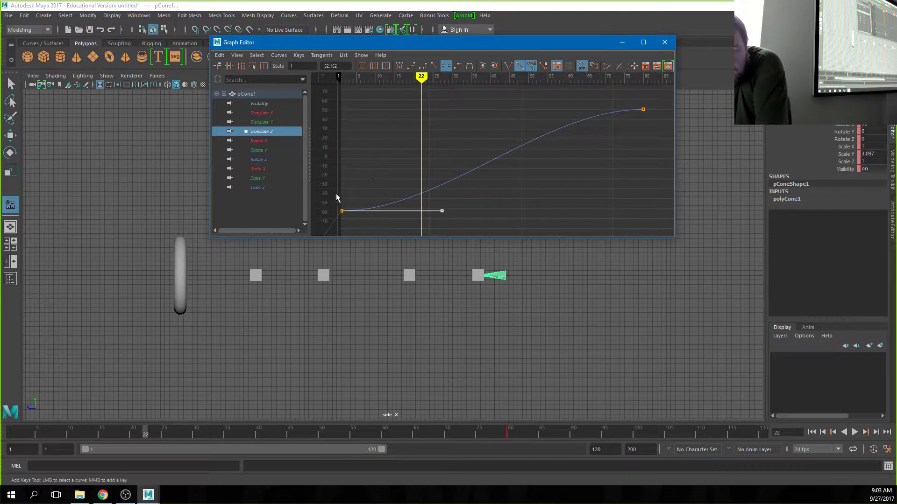
{"action": "middle_click_drag", "start_coordinate": [376, 211], "coordinate": [418, 143]}
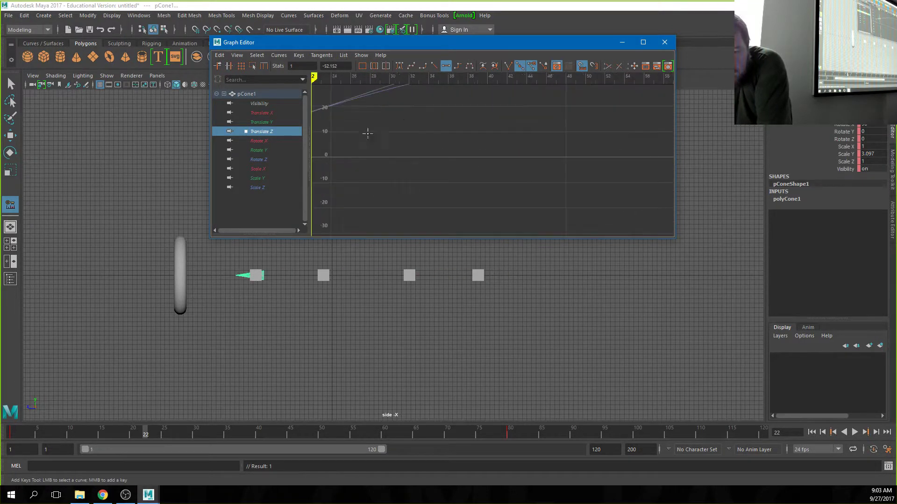
{"action": "key", "text": "a"}
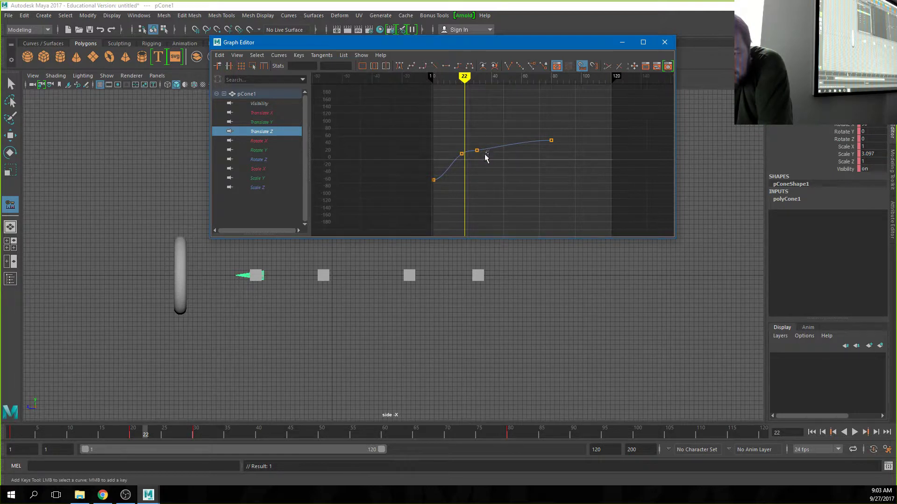
Add another key to the Translate Z curve at about frame 41, between the frame 30 and frame 80 keys.
{"action": "left_click", "coordinate": [322, 56]}
{"action": "left_click", "coordinate": [322, 55]}
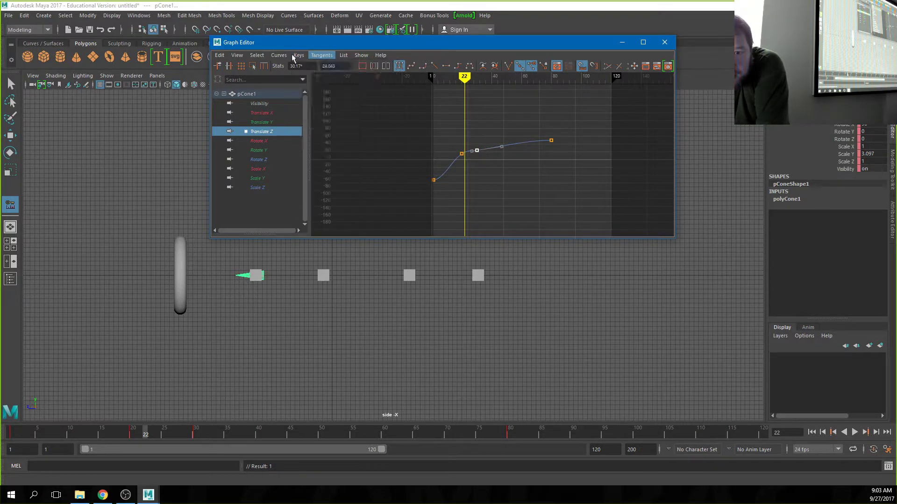
{"action": "left_click", "coordinate": [322, 55]}
{"action": "left_click", "coordinate": [328, 87]}
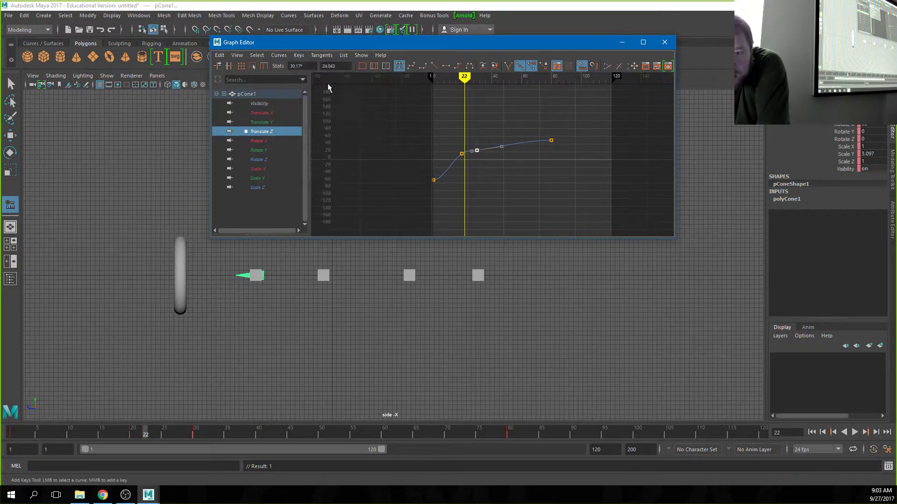
{"action": "middle_click", "coordinate": [493, 148]}
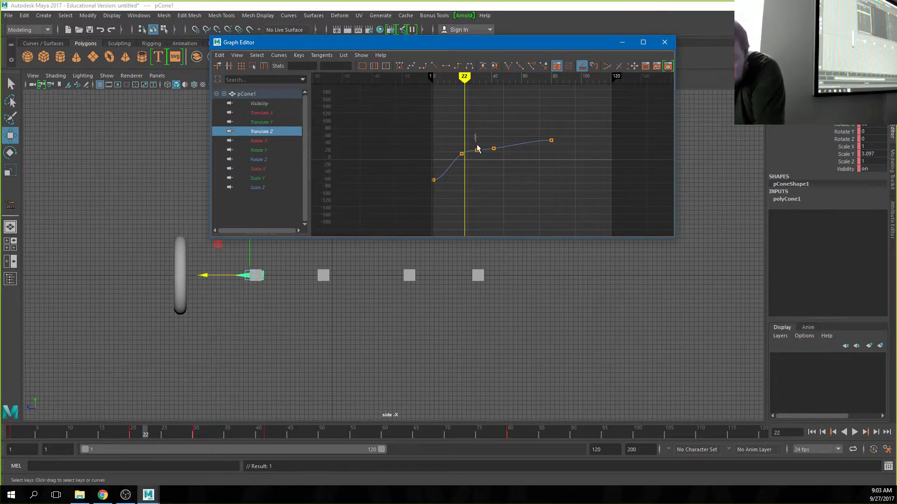
Move the Translate Z key near frame 30 to frame 29 well below zero, and raise the frame 41 key to about 62.6 at frame 40.
{"action": "middle_click_drag", "start_coordinate": [477, 171], "coordinate": [486, 160]}
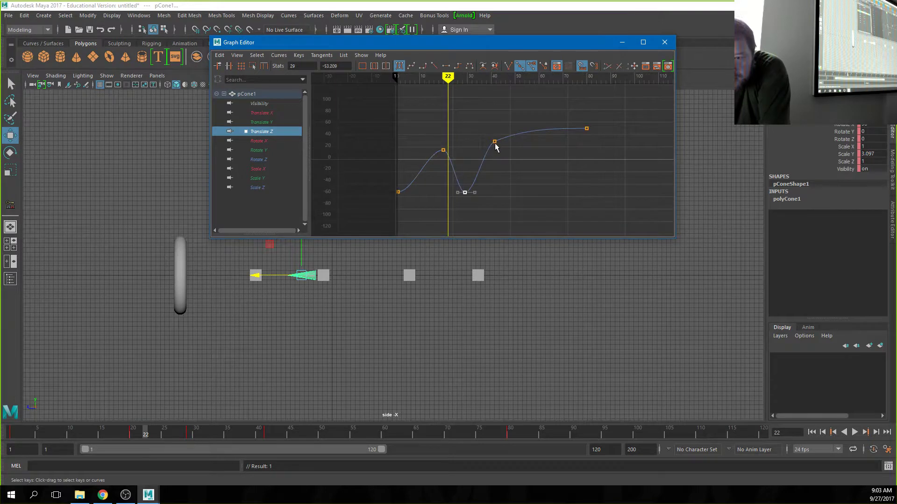
{"action": "key", "text": "a"}
{"action": "left_click_drag", "start_coordinate": [472, 114], "coordinate": [500, 145]}
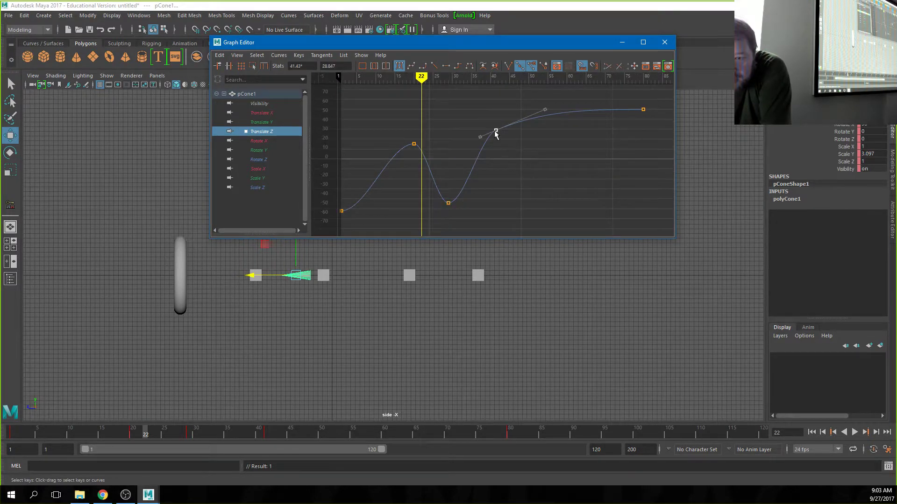
{"action": "scroll", "coordinate": [493, 112], "scroll_direction": "down", "scroll_amount": 3}
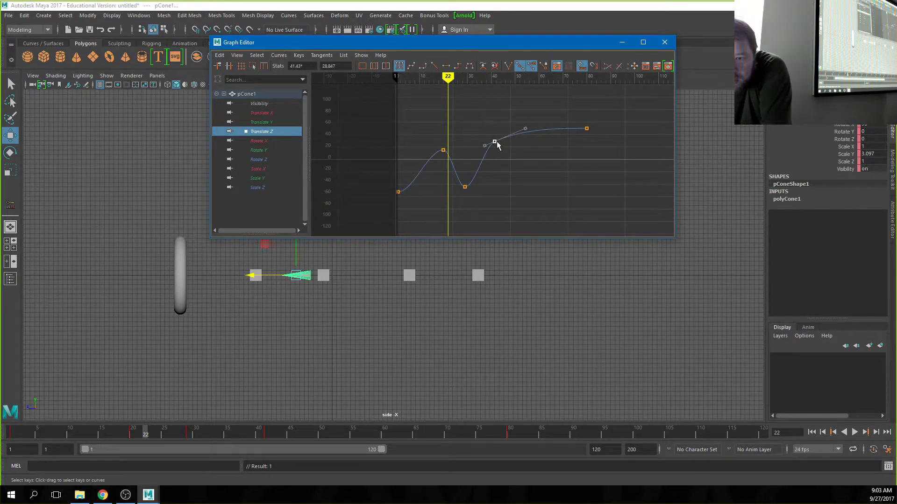
{"action": "left_click", "coordinate": [299, 55]}
{"action": "left_click", "coordinate": [327, 71]}
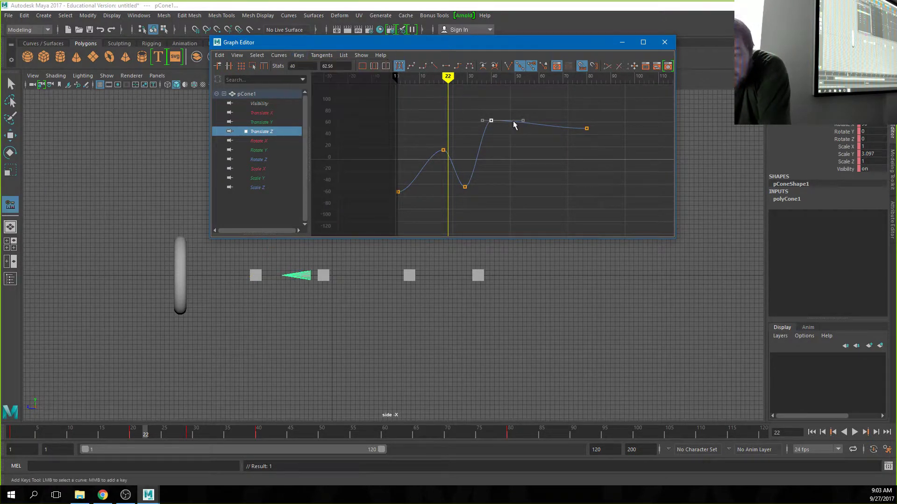
Add a Translate Z key at about frame 51 and move it to frame 58 at a value of about -18.
{"action": "key", "text": "a"}
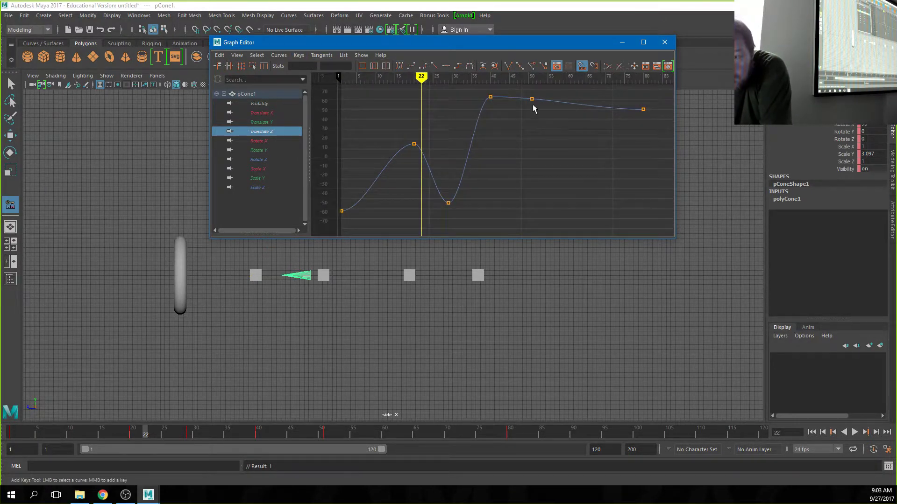
{"action": "scroll", "coordinate": [533, 104], "scroll_direction": "down", "scroll_amount": 3}
{"action": "left_click", "coordinate": [504, 136]}
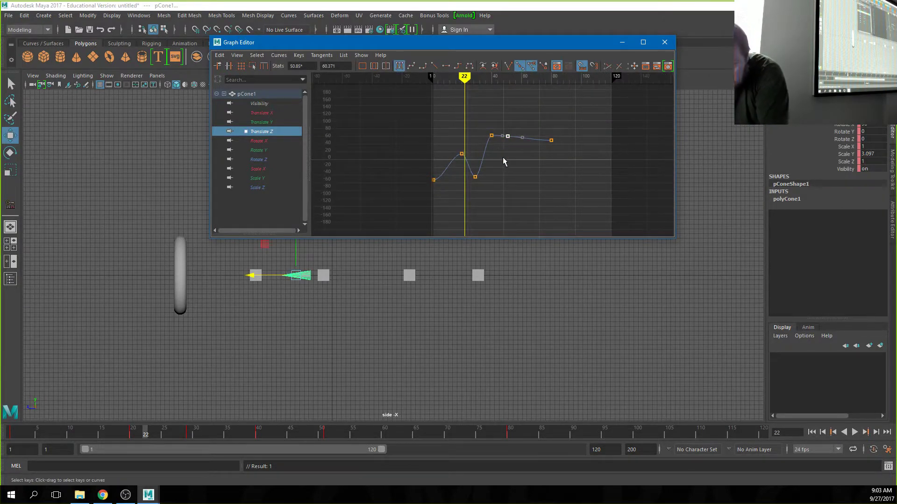
{"action": "key", "text": "a"}
{"action": "scroll", "coordinate": [542, 149], "scroll_direction": "down", "scroll_amount": 3}
{"action": "middle_click_drag", "start_coordinate": [518, 149], "coordinate": [529, 171]}
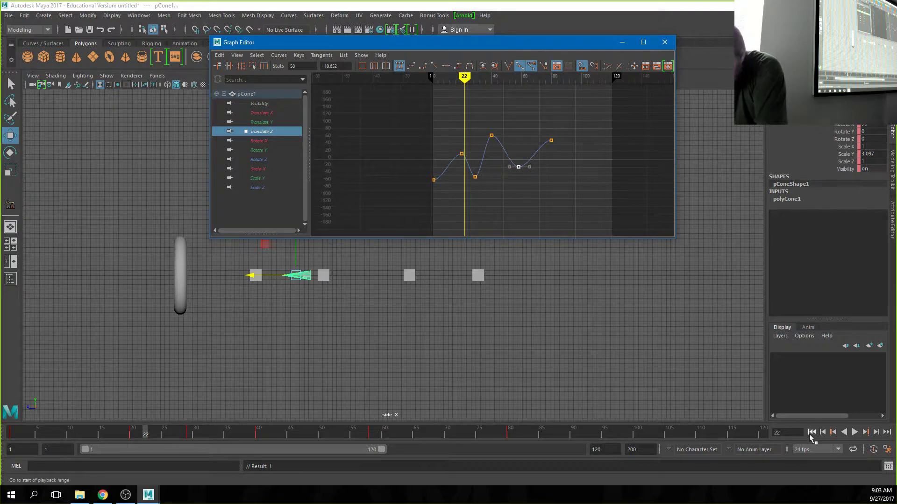
Play the animation from the start, stop it, and delete all Translate Z keys between frames 1 and 80.
{"action": "left_click", "coordinate": [811, 433]}
{"action": "left_click", "coordinate": [853, 433]}
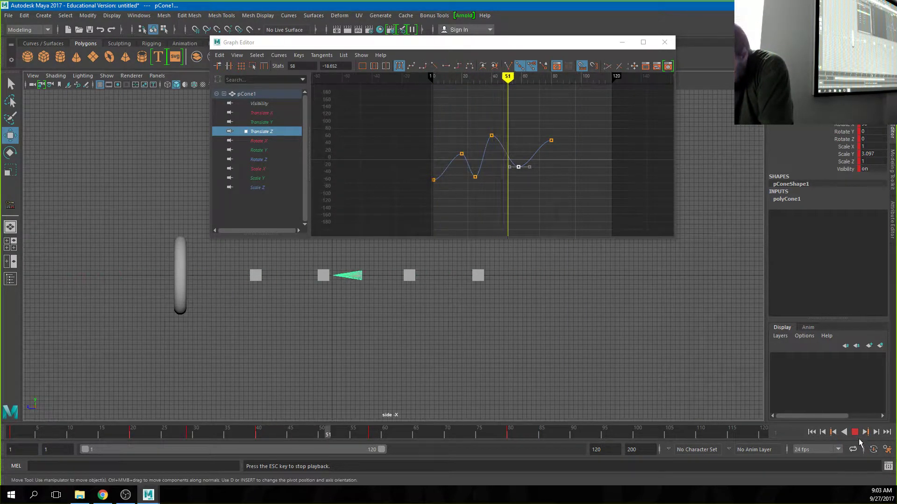
{"action": "key", "text": "Escape"}
{"action": "left_click_drag", "start_coordinate": [449, 115], "coordinate": [529, 189]}
{"action": "key", "text": "Delete"}
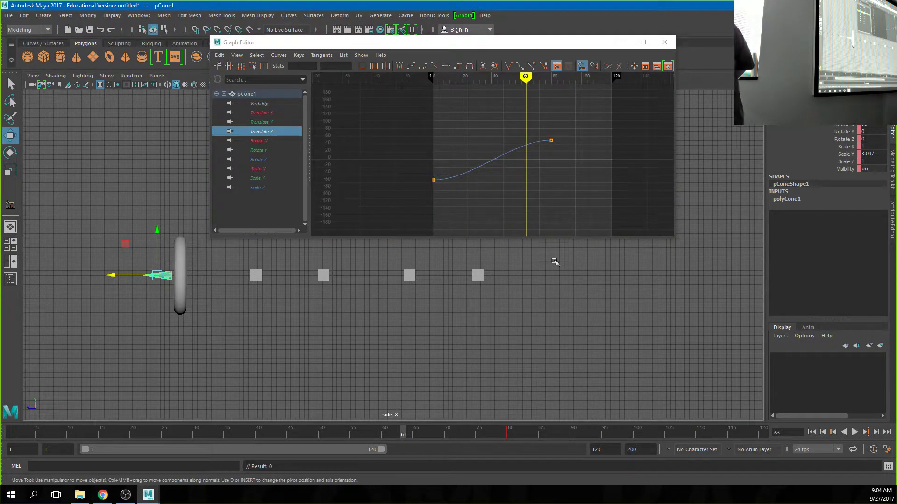
Close the Graph Editor and play the cone's simplified motion through the course.
{"action": "left_click", "coordinate": [661, 41]}
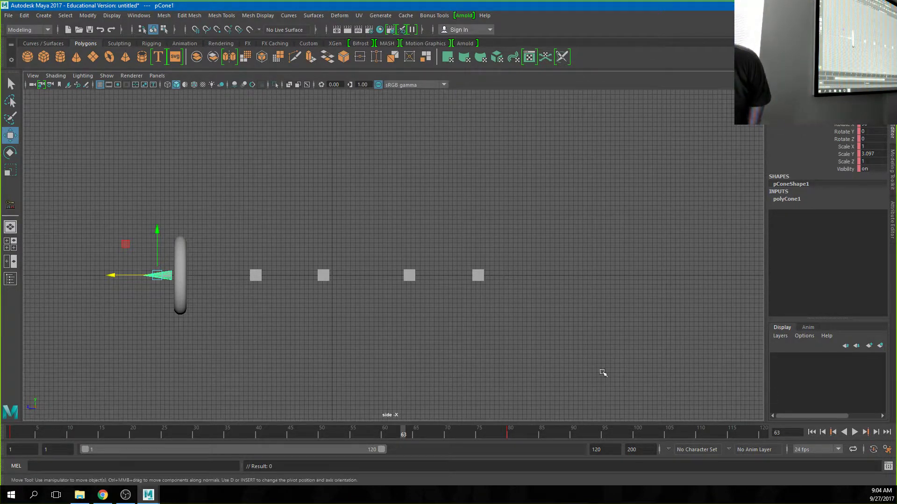
{"action": "key", "text": "alt+v"}
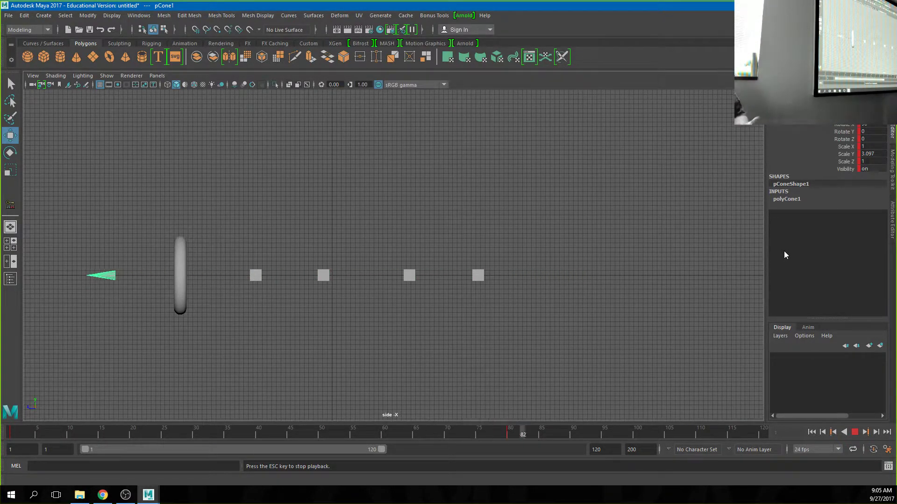
{"action": "left_click", "coordinate": [859, 434]}
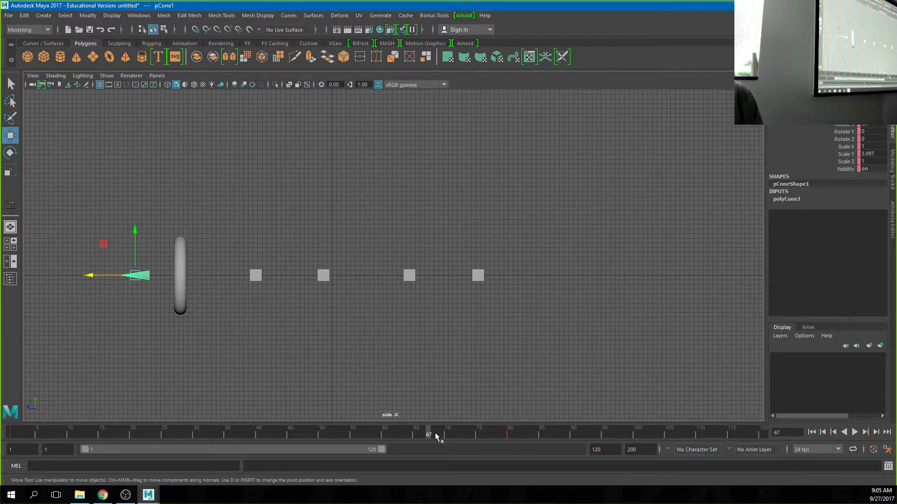
At frame 42, raise the cone about 5.9 cm above the third block on its path and set a key.
{"action": "left_click_drag", "start_coordinate": [435, 436], "coordinate": [269, 426]}
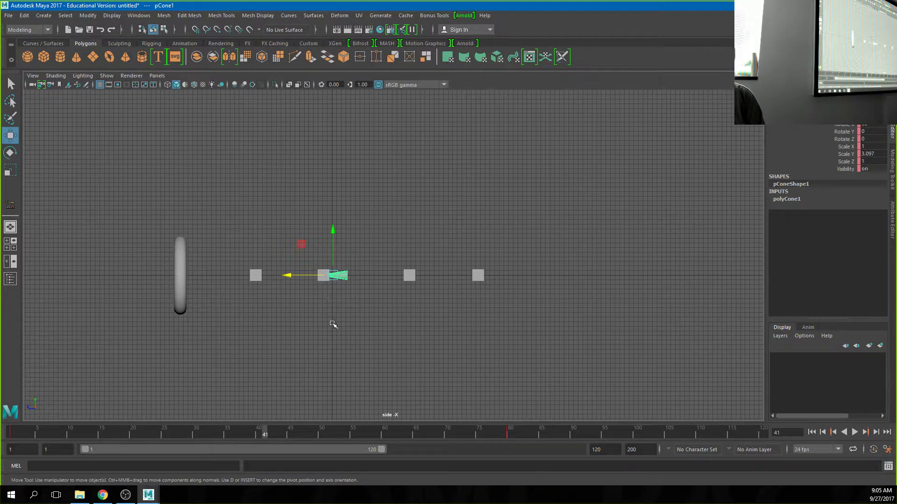
{"action": "left_click_drag", "start_coordinate": [266, 432], "coordinate": [273, 430]}
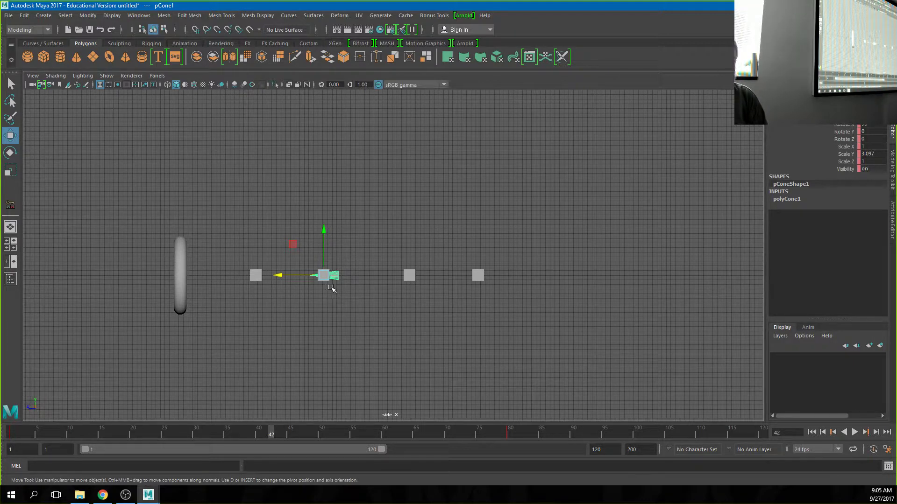
{"action": "mouse_move", "coordinate": [275, 432]}
{"action": "left_mouse_down"}
{"action": "mouse_move", "coordinate": [284, 432]}
{"action": "mouse_move", "coordinate": [272, 433]}
{"action": "left_mouse_up"}
{"action": "left_click_drag", "start_coordinate": [325, 263], "coordinate": [326, 234]}
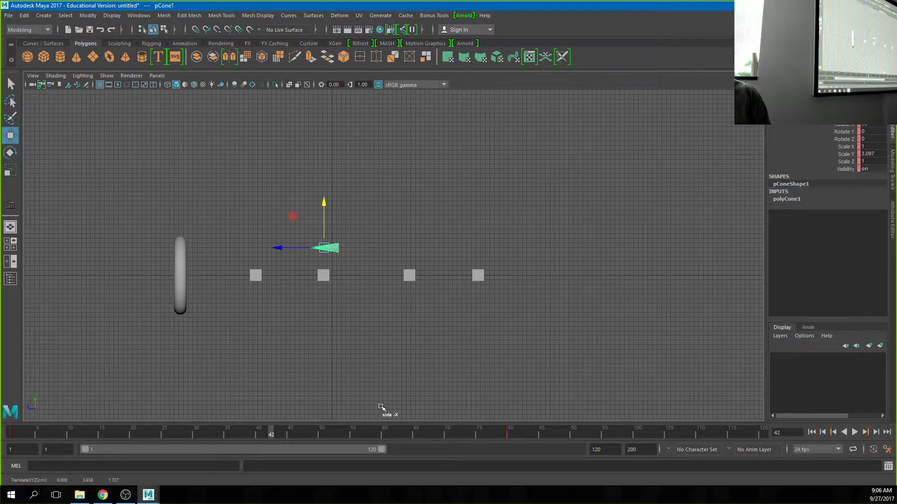
{"action": "key", "text": "s"}
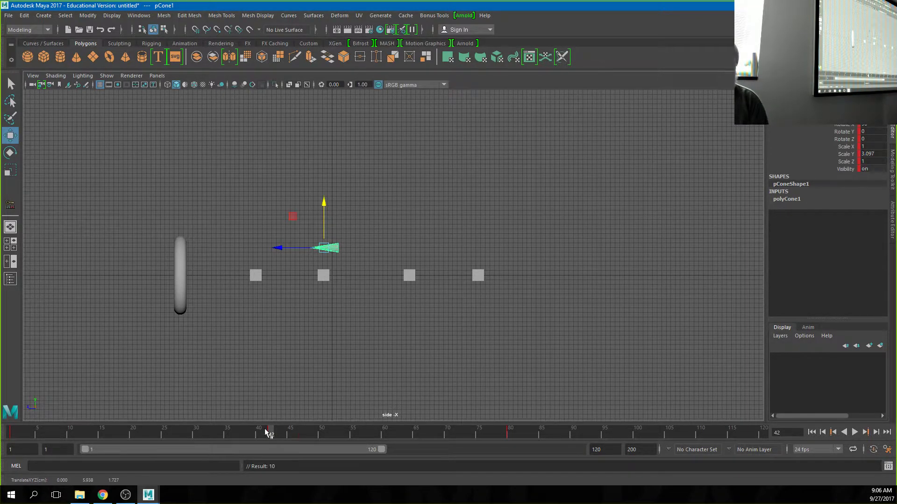
{"action": "left_click_drag", "start_coordinate": [267, 432], "coordinate": [273, 411]}
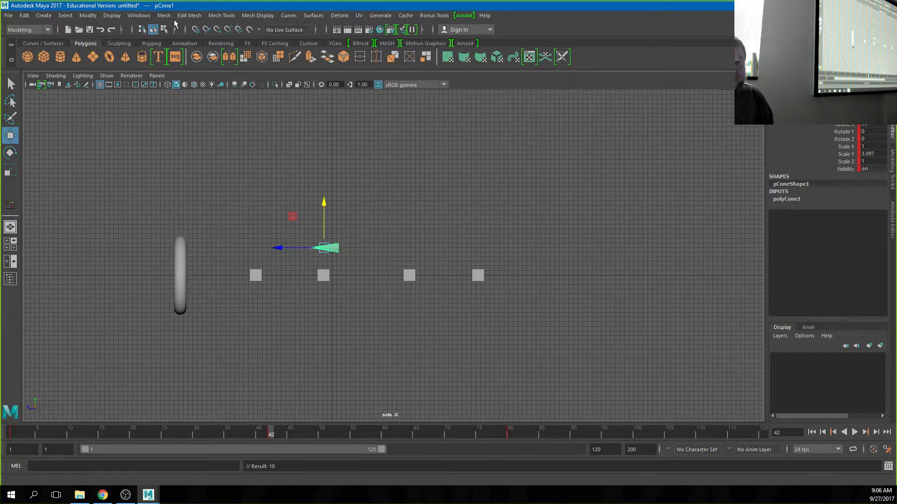
Examine the cone's Translate Z and Translate Y curves in the Graph Editor, and minimize the editor.
{"action": "left_click", "coordinate": [139, 15]}
{"action": "mouse_move", "coordinate": [164, 67]}
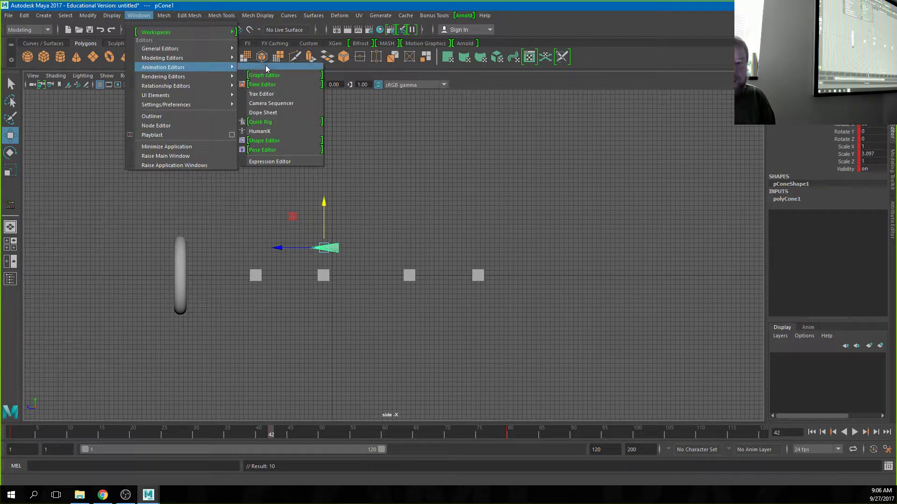
{"action": "left_click", "coordinate": [266, 79]}
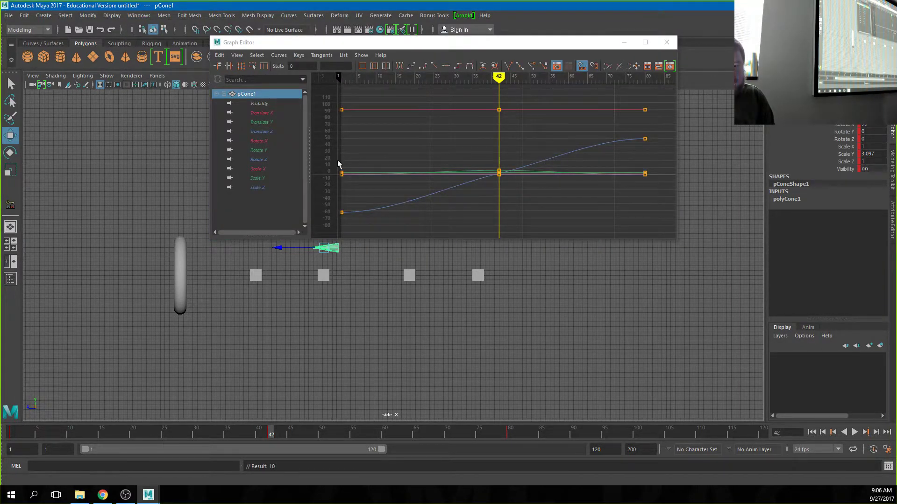
{"action": "left_click", "coordinate": [261, 132]}
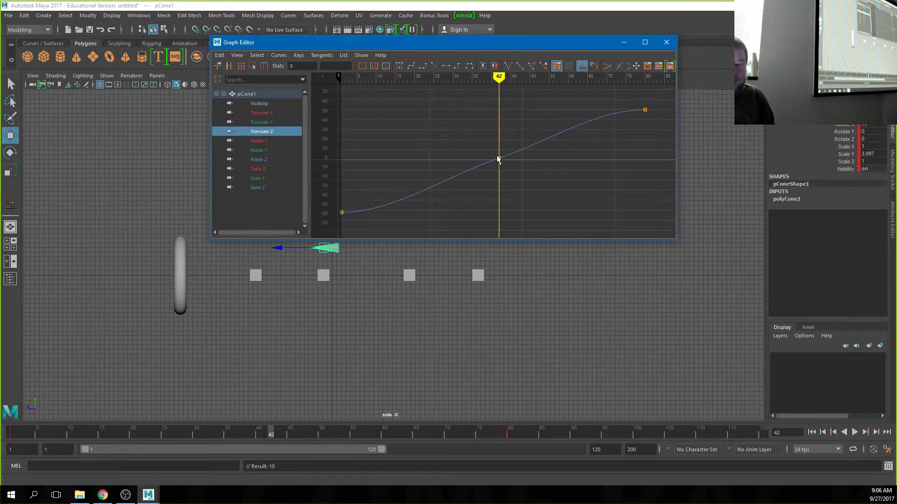
{"action": "left_click", "coordinate": [266, 122]}
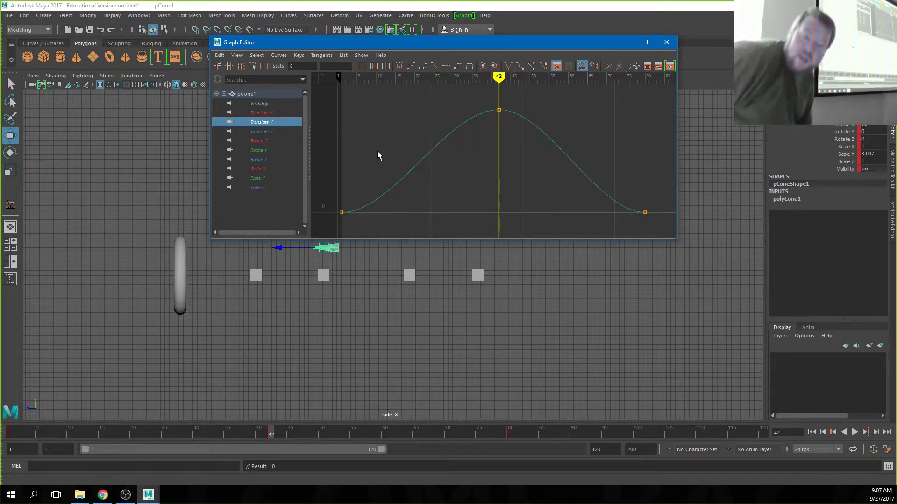
{"action": "left_click", "coordinate": [624, 42]}
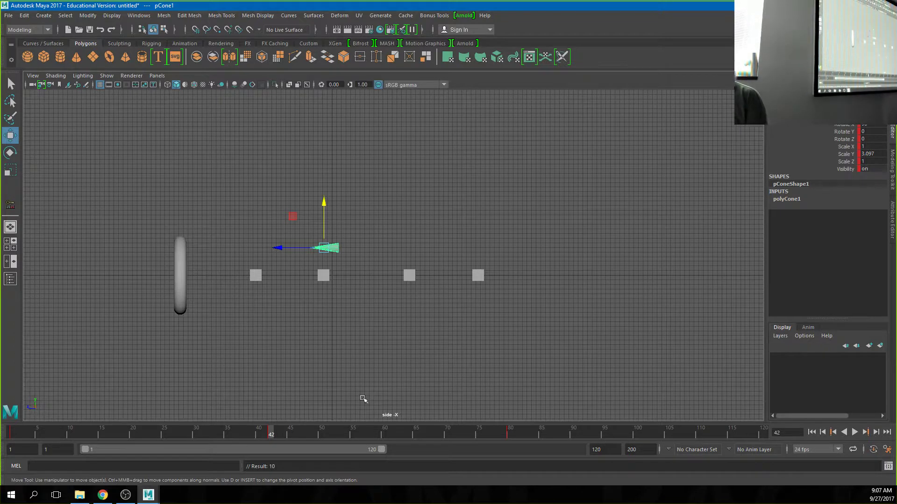
Try lowering the cone below the second block on its path at frame 30 without setting a key.
{"action": "left_click_drag", "start_coordinate": [271, 432], "coordinate": [197, 432]}
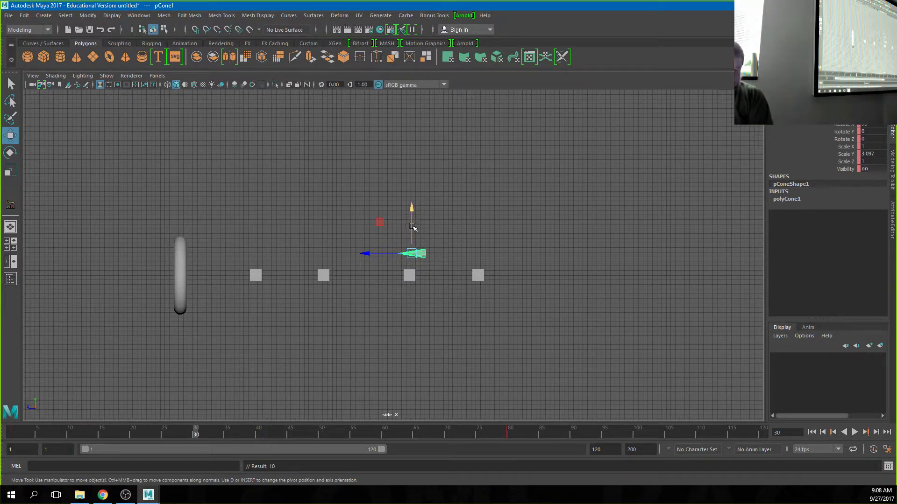
{"action": "left_click_drag", "start_coordinate": [412, 227], "coordinate": [390, 302]}
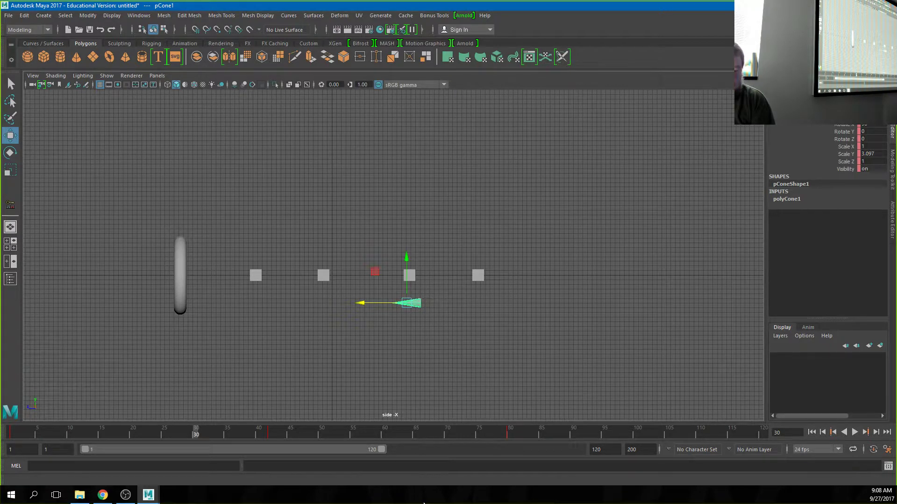
{"action": "mouse_move", "coordinate": [181, 433]}
{"action": "left_mouse_down"}
{"action": "mouse_move", "coordinate": [190, 434]}
{"action": "mouse_move", "coordinate": [171, 433]}
{"action": "mouse_move", "coordinate": [195, 432]}
{"action": "left_mouse_up"}
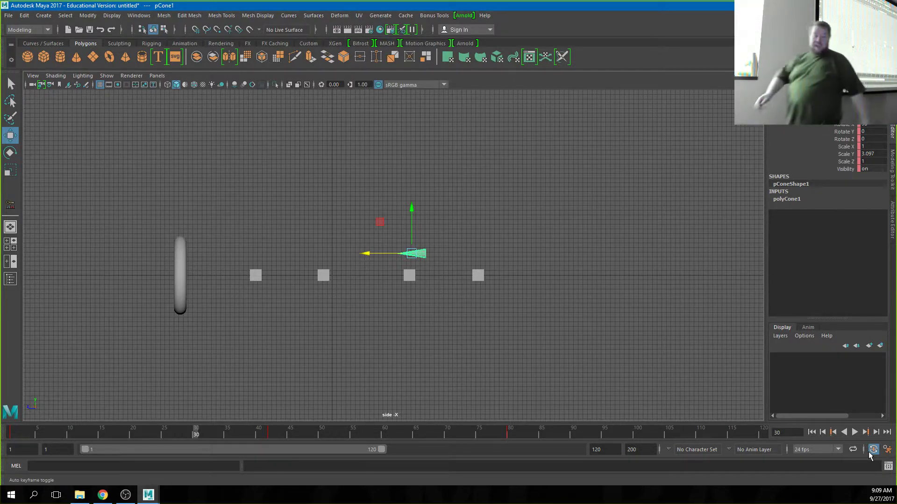
Turn on auto keyframe and, at frame 30, lower the cone below the second block on its path.
{"action": "left_click", "coordinate": [275, 435]}
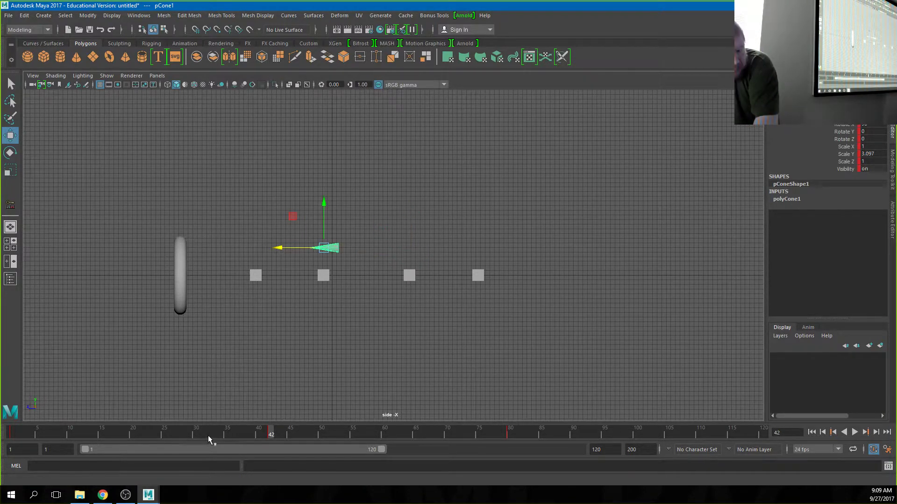
{"action": "left_click_drag", "start_coordinate": [208, 435], "coordinate": [201, 435]}
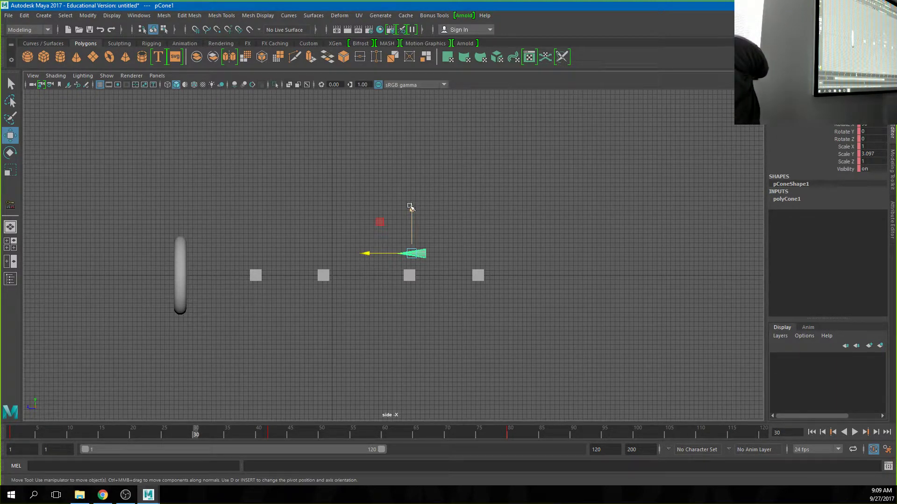
{"action": "left_click_drag", "start_coordinate": [410, 206], "coordinate": [408, 260]}
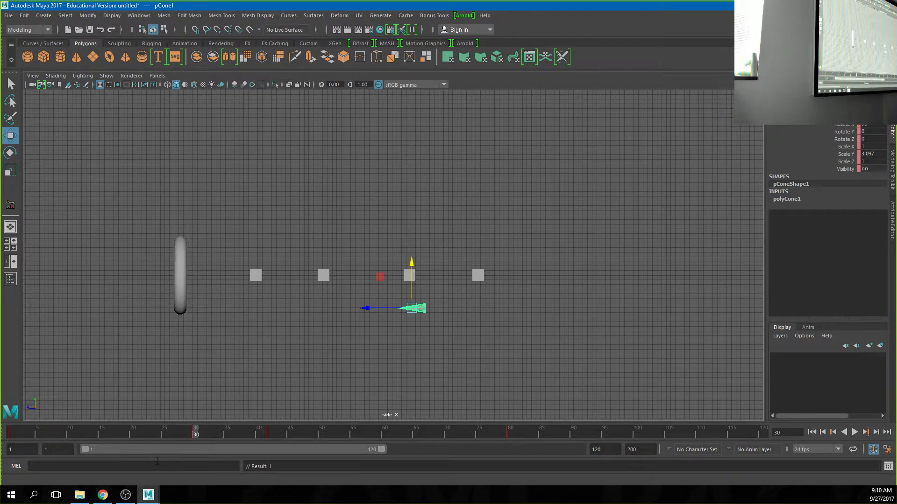
At frame 1, move the cone much farther back along Z from the first block, and play the revised motion.
{"action": "left_click_drag", "start_coordinate": [203, 436], "coordinate": [190, 435]}
{"action": "left_click_drag", "start_coordinate": [124, 439], "coordinate": [2, 411]}
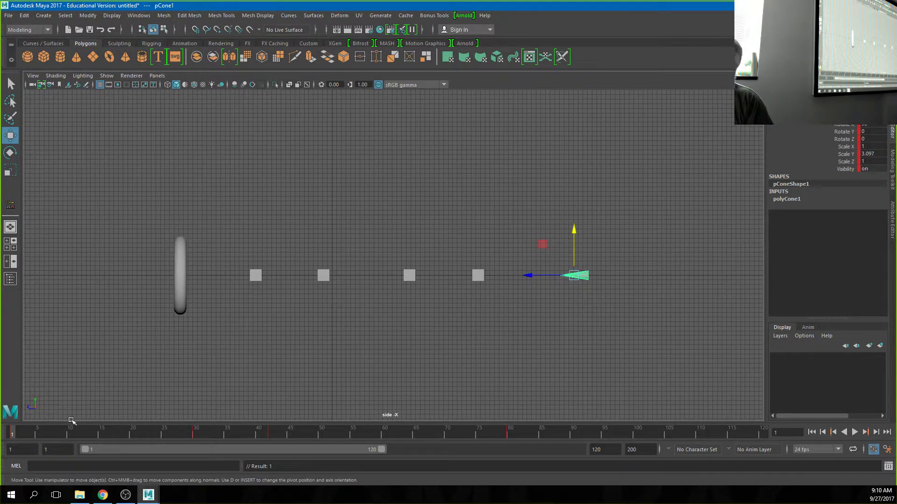
{"action": "left_click_drag", "start_coordinate": [526, 276], "coordinate": [662, 276]}
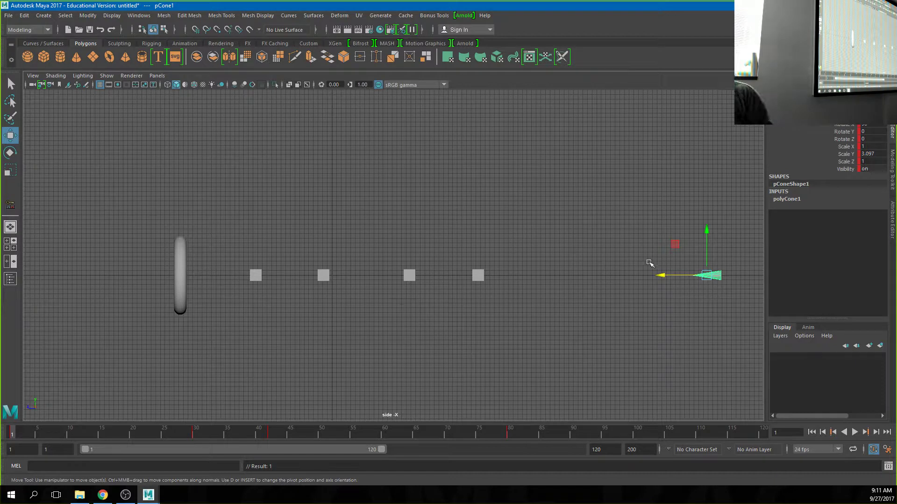
{"action": "key", "text": "alt+v"}
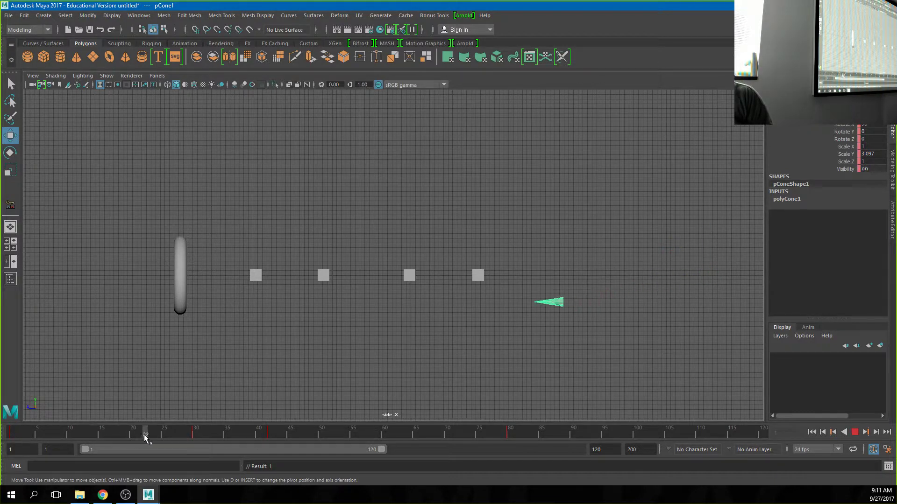
{"action": "mouse_move", "coordinate": [243, 425]}
{"action": "left_mouse_down"}
{"action": "mouse_move", "coordinate": [224, 433]}
{"action": "mouse_move", "coordinate": [234, 429]}
{"action": "mouse_move", "coordinate": [47, 421]}
{"action": "left_mouse_up"}
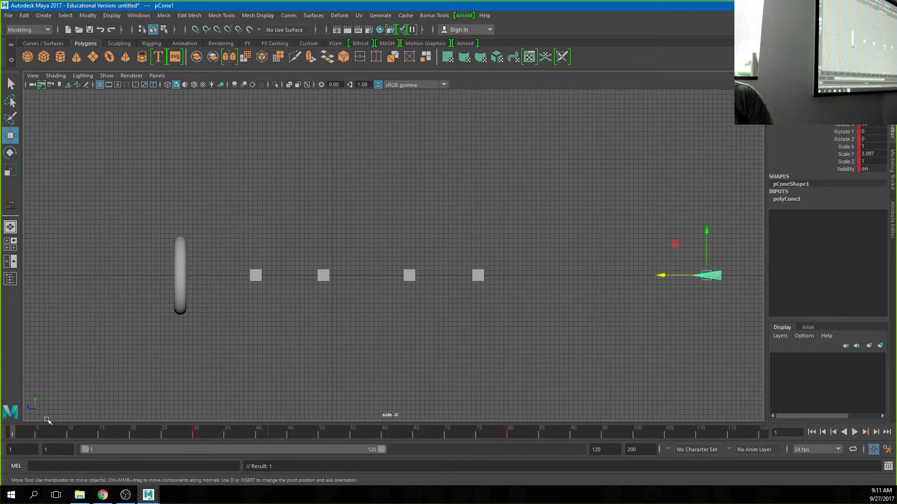
Try moving the cone's frame 1 start position another 16 cm back along Z, play the result, and undo the move.
{"action": "left_click_drag", "start_coordinate": [661, 275], "coordinate": [735, 278]}
{"action": "key", "text": "s"}
{"action": "key", "text": "alt+v"}
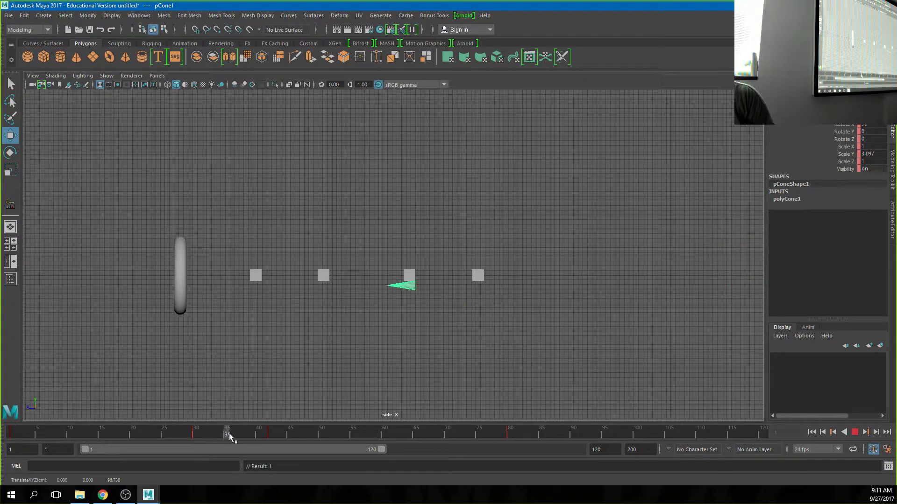
{"action": "key", "text": "alt+v"}
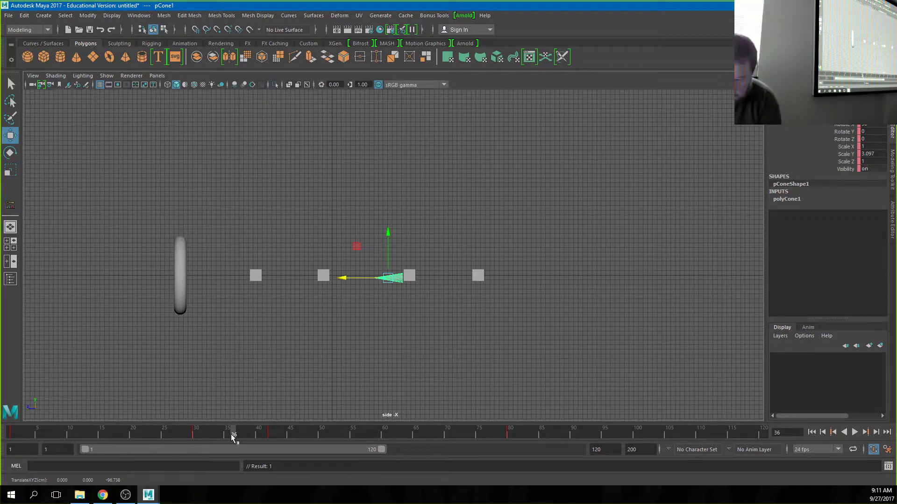
{"action": "key", "text": "alt+shift+v"}
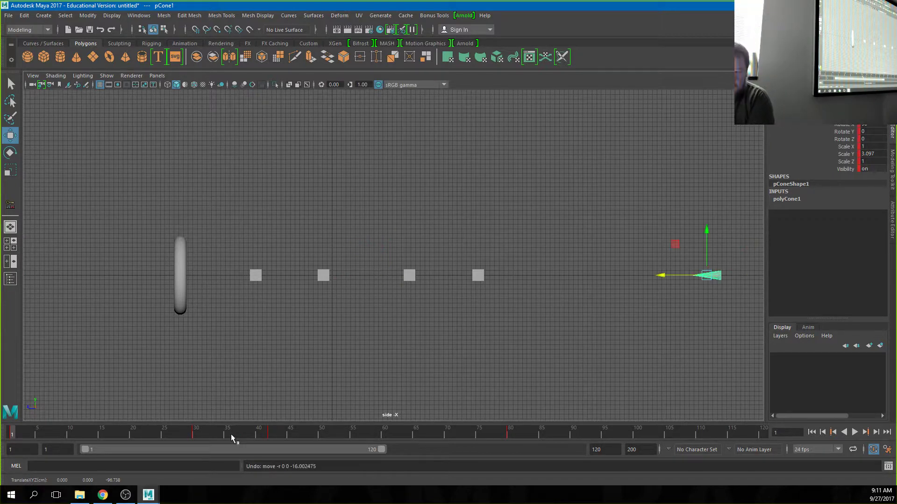
{"action": "key", "text": "ctrl+z"}
At frame 21, raise the cone above the first block on its path to about Y 5.1 and key it.
{"action": "left_click_drag", "start_coordinate": [161, 433], "coordinate": [196, 433]}
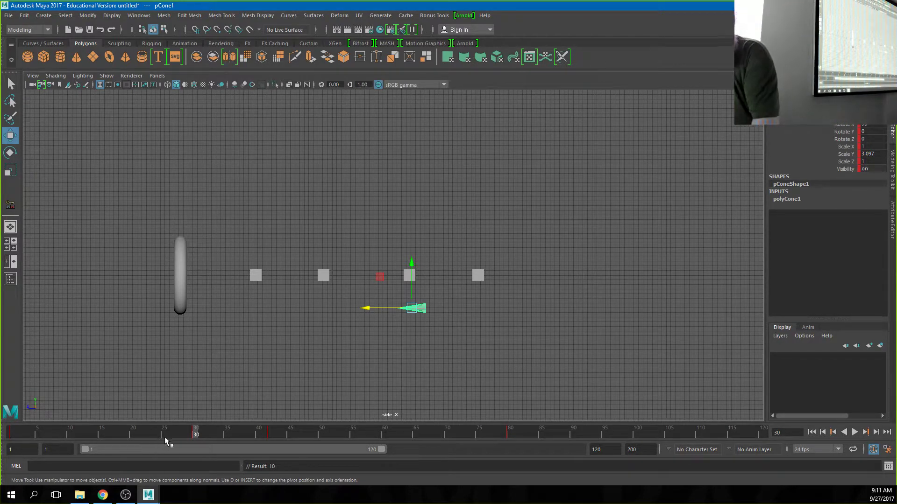
{"action": "key", "text": "alt+v"}
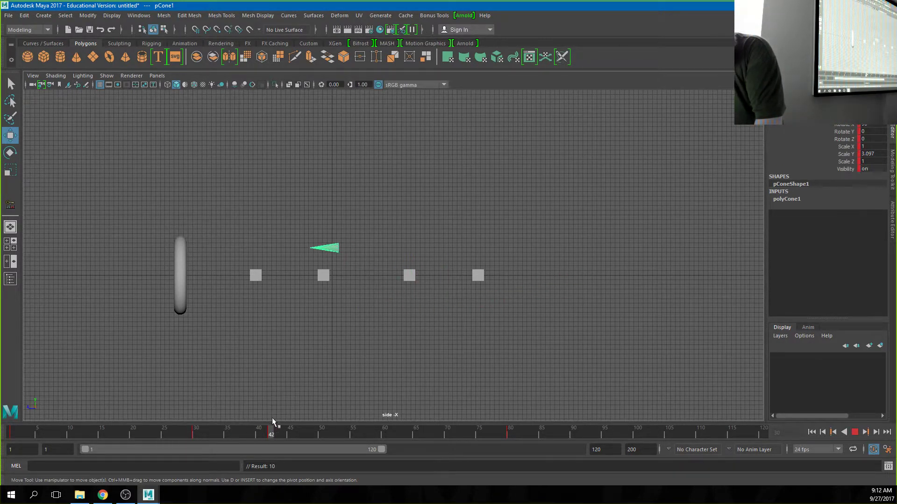
{"action": "left_click_drag", "start_coordinate": [301, 419], "coordinate": [107, 436]}
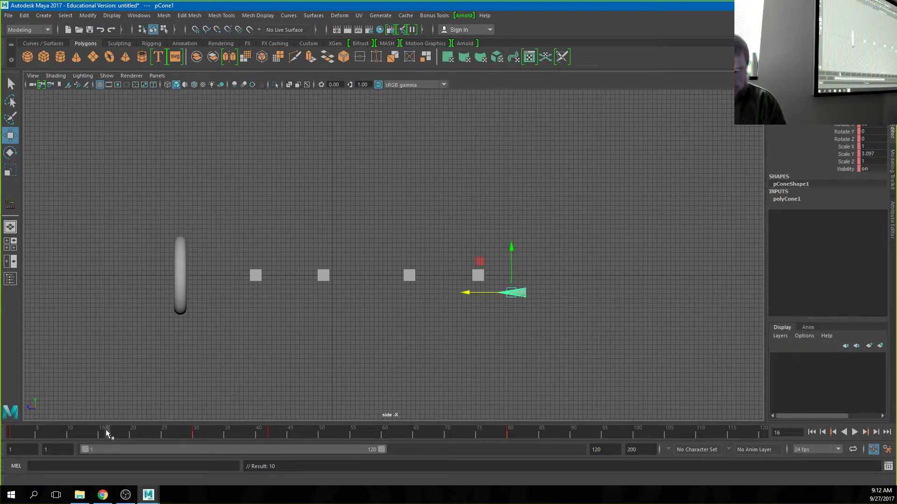
{"action": "key", "text": "alt+v"}
{"action": "key", "text": "alt+v"}
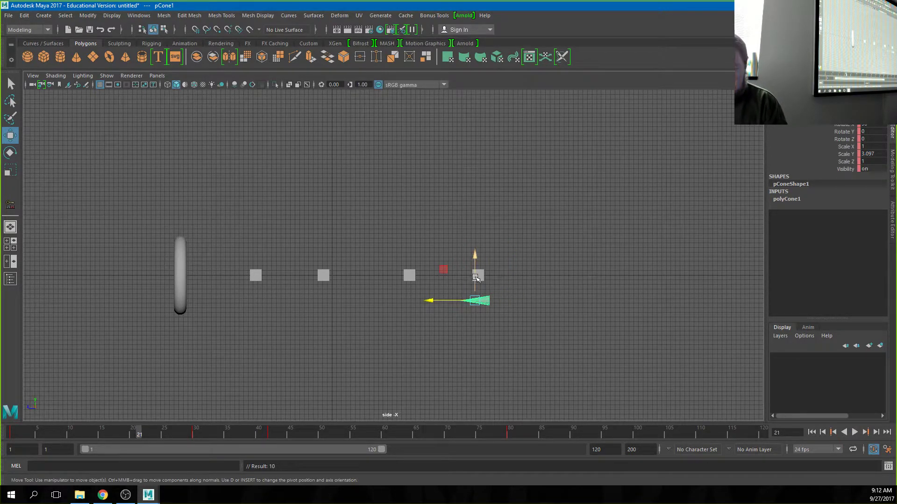
{"action": "left_click_drag", "start_coordinate": [475, 278], "coordinate": [483, 233]}
{"action": "key", "text": "s"}
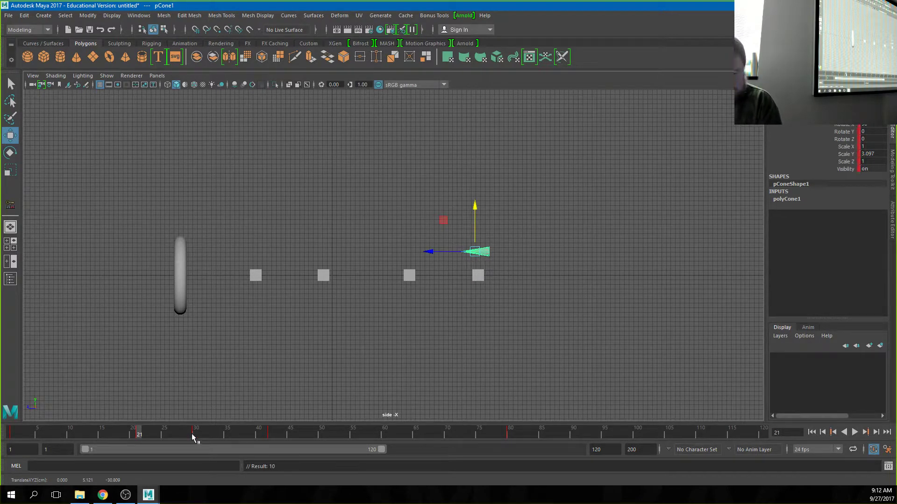
At frame 52, lower the cone below the last block before the ring to about Y -6.4 and key it.
{"action": "key", "text": "alt+v"}
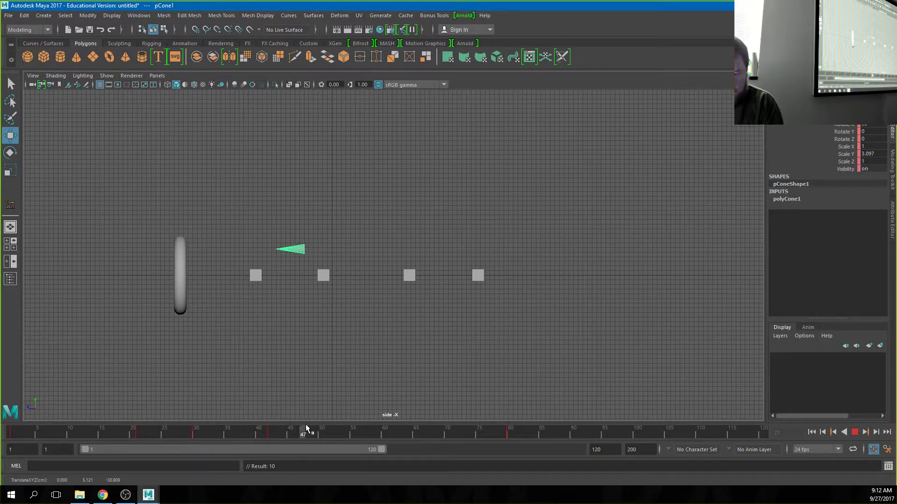
{"action": "left_click", "coordinate": [335, 430]}
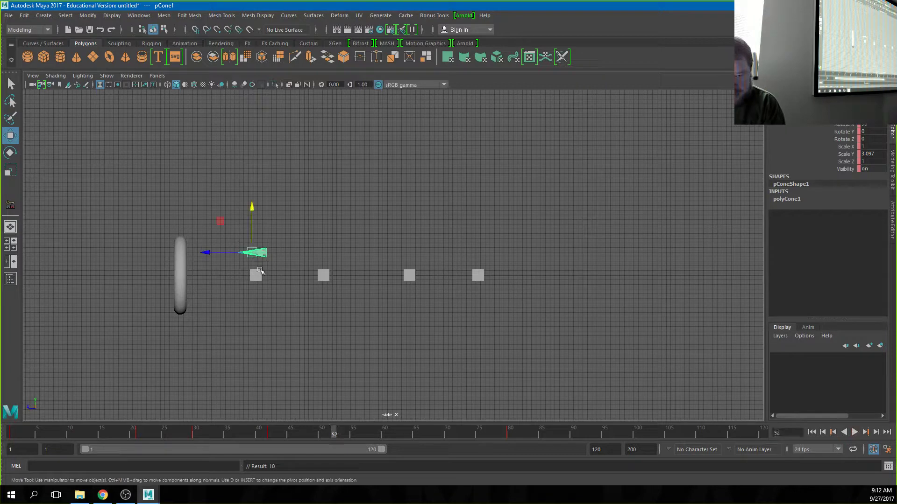
{"action": "left_click_drag", "start_coordinate": [254, 213], "coordinate": [249, 267]}
{"action": "key", "text": "s"}
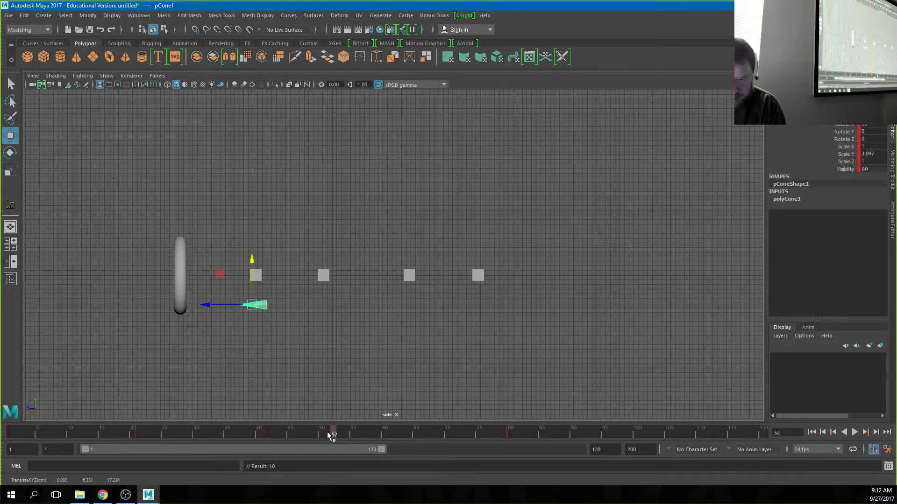
Return to frame 1 and play the cone's weaving motion past all four blocks.
{"action": "mouse_move", "coordinate": [329, 436]}
{"action": "left_mouse_down"}
{"action": "mouse_move", "coordinate": [484, 431]}
{"action": "mouse_move", "coordinate": [20, 386]}
{"action": "left_mouse_up"}
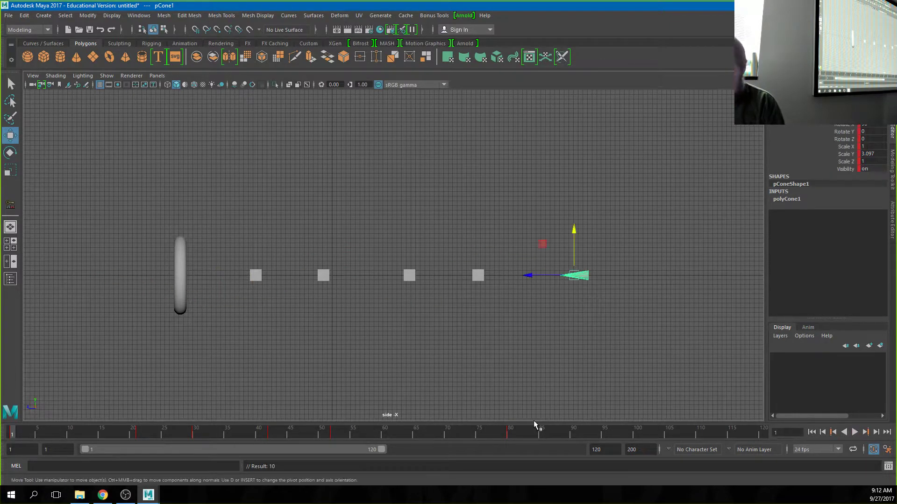
{"action": "left_click", "coordinate": [854, 432]}
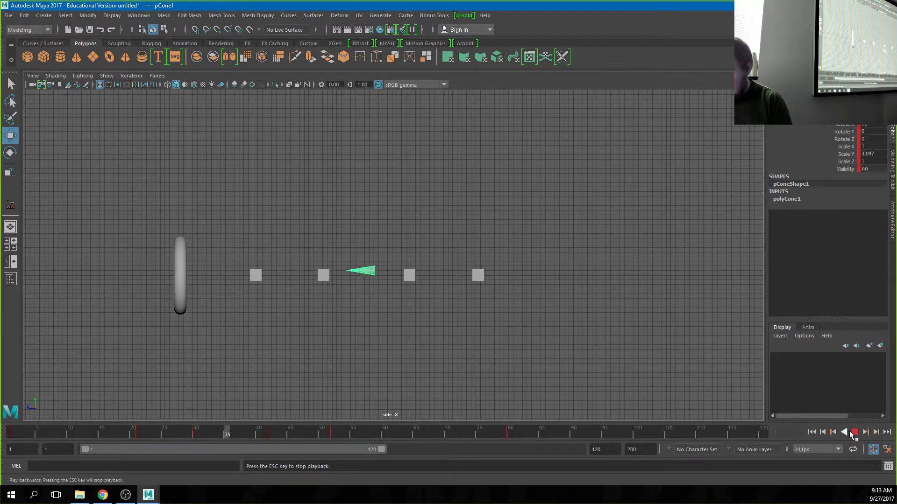
{"action": "key", "text": "Escape"}
At frame 25, nudge the cone forward and tilt its tip downward between the first two blocks, to about 127° in X.
{"action": "key", "text": "alt+v"}
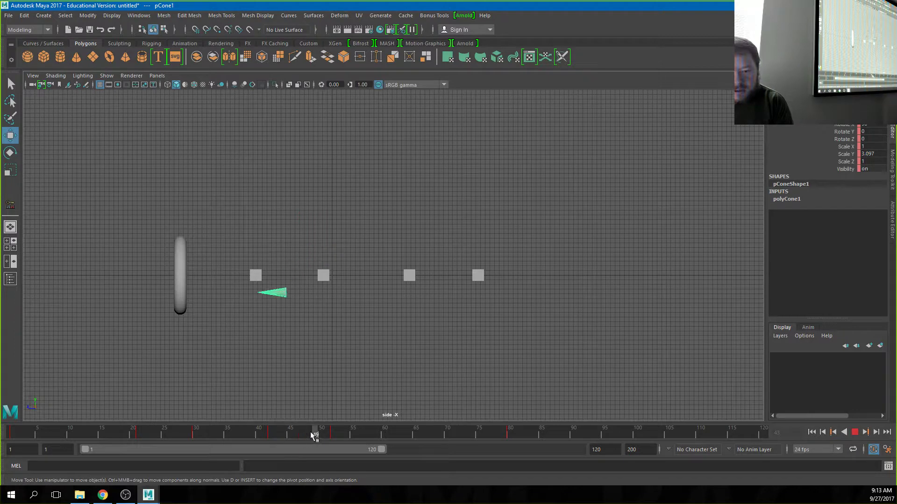
{"action": "left_click_drag", "start_coordinate": [159, 415], "coordinate": [165, 414]}
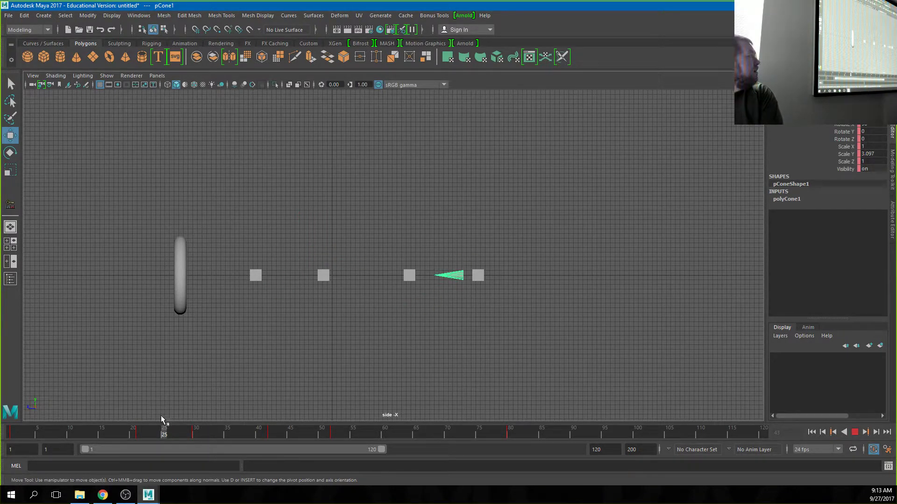
{"action": "mouse_move", "coordinate": [161, 415]}
{"action": "left_mouse_down"}
{"action": "mouse_move", "coordinate": [99, 418]}
{"action": "mouse_move", "coordinate": [162, 421]}
{"action": "left_mouse_up"}
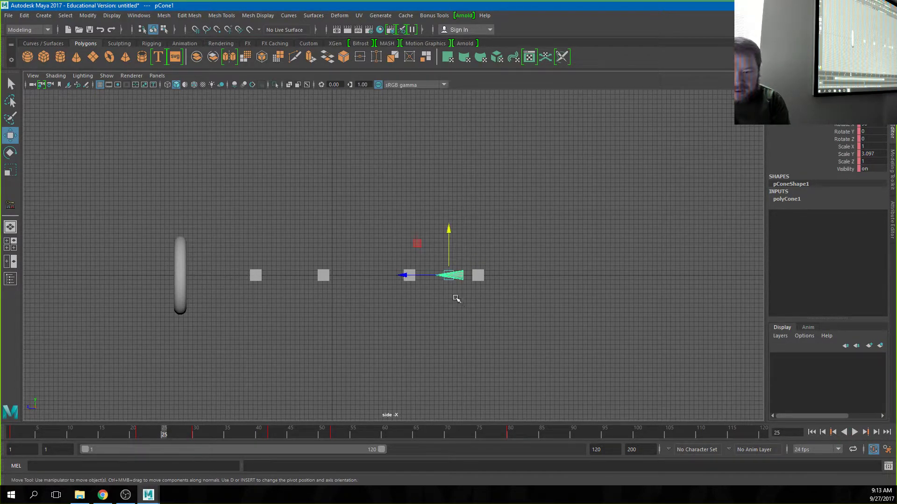
{"action": "left_click_drag", "start_coordinate": [438, 277], "coordinate": [432, 278]}
{"action": "key", "text": "e"}
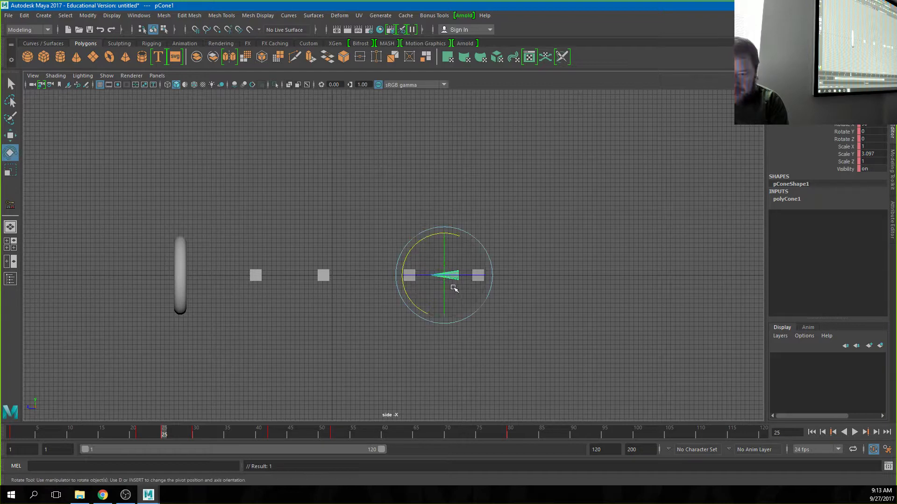
{"action": "left_click_drag", "start_coordinate": [454, 234], "coordinate": [428, 229]}
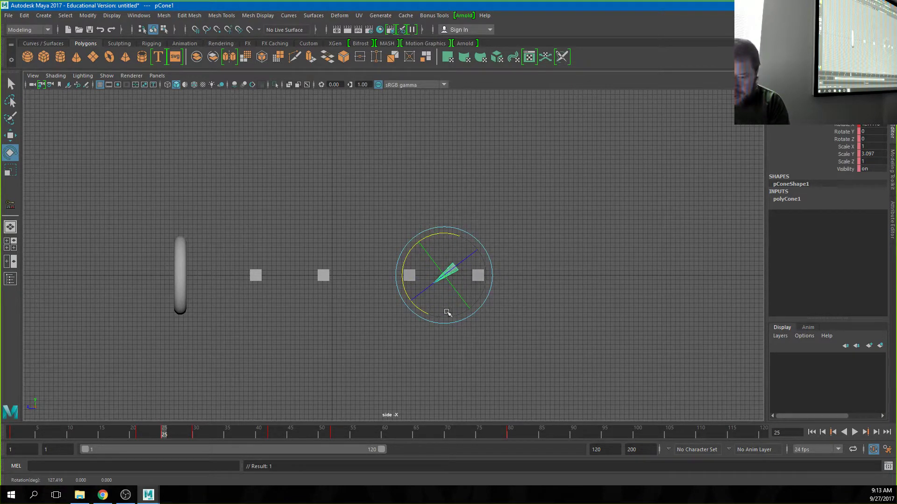
At frame 12, tilt the cone's tip upward before the first block and lower the cone slightly to about Y 2.
{"action": "left_click_drag", "start_coordinate": [156, 431], "coordinate": [80, 420]}
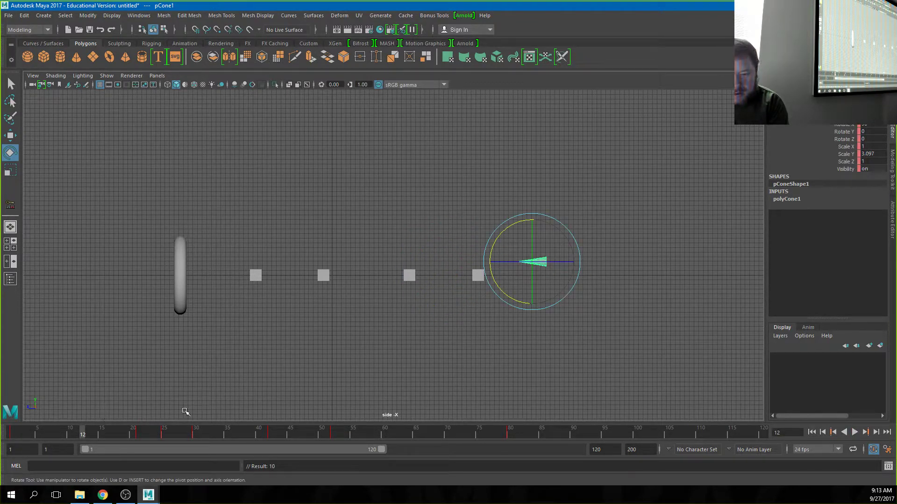
{"action": "left_click_drag", "start_coordinate": [507, 230], "coordinate": [517, 298]}
{"action": "key", "text": "w"}
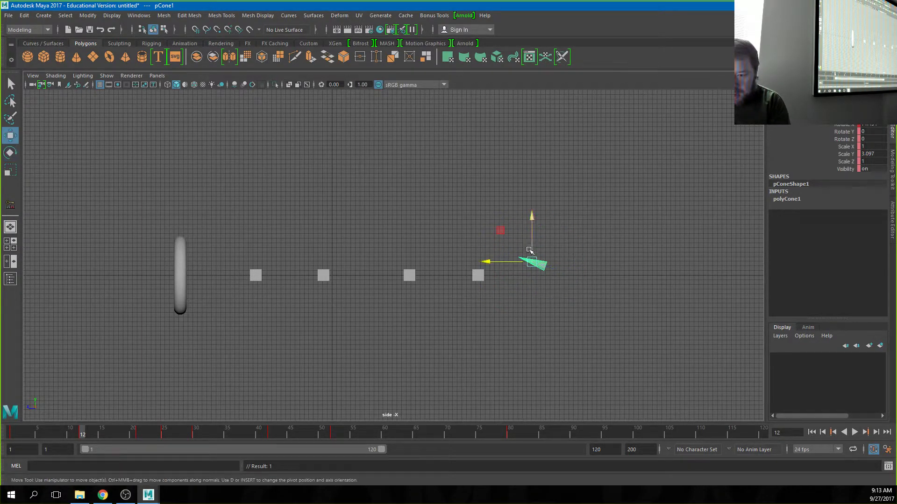
{"action": "left_click_drag", "start_coordinate": [532, 242], "coordinate": [530, 247]}
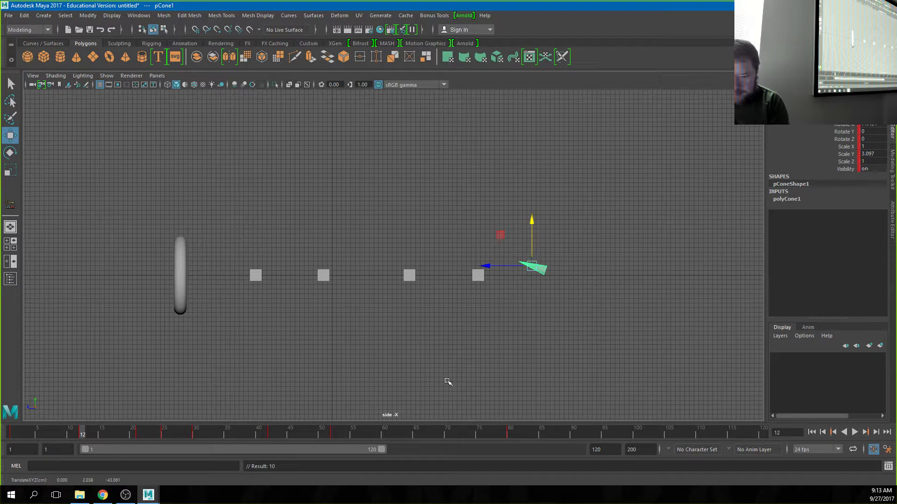
Play the animation from frame 1 to check the cone's tilting around the first two blocks.
{"action": "left_click_drag", "start_coordinate": [77, 433], "coordinate": [14, 434]}
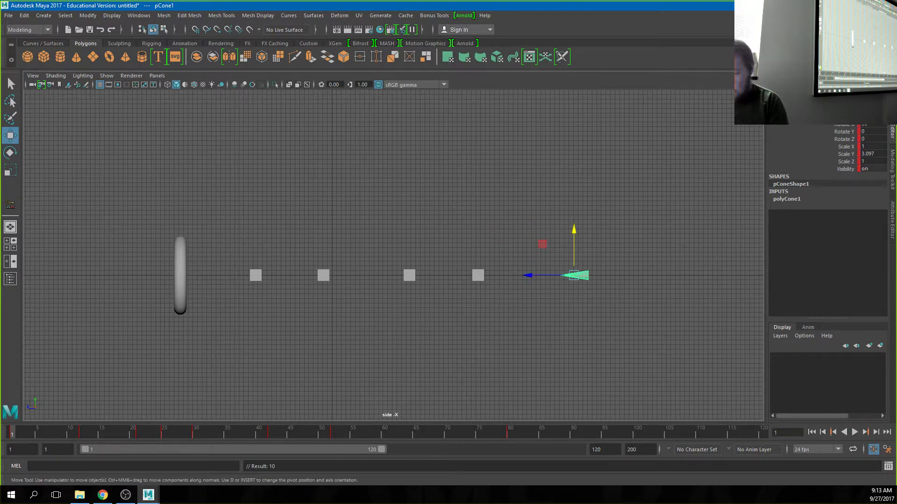
{"action": "left_click", "coordinate": [854, 432]}
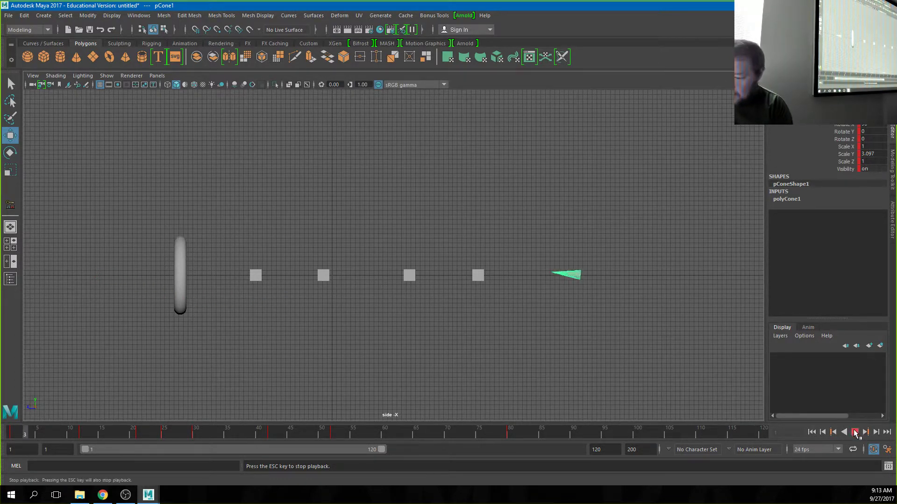
{"action": "key", "text": "Escape"}
Raise the cone to block level and tilt it up to about 58° in X at frame 35, and down to about 131° at frame 46.
{"action": "key", "text": "alt+v"}
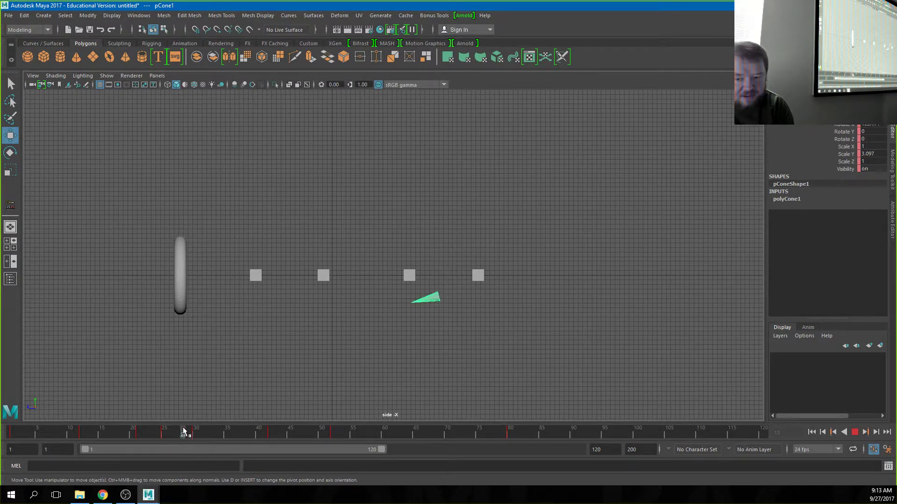
{"action": "left_click", "coordinate": [227, 431]}
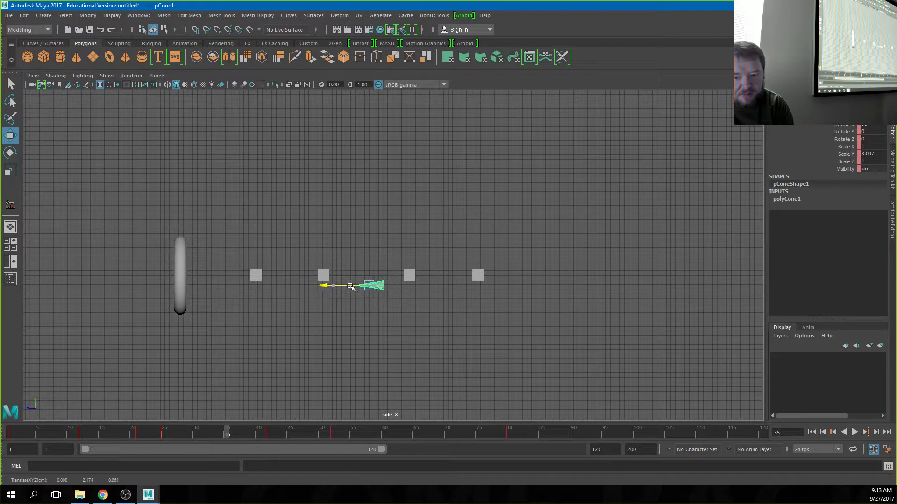
{"action": "left_click_drag", "start_coordinate": [370, 269], "coordinate": [407, 284]}
{"action": "key", "text": "e"}
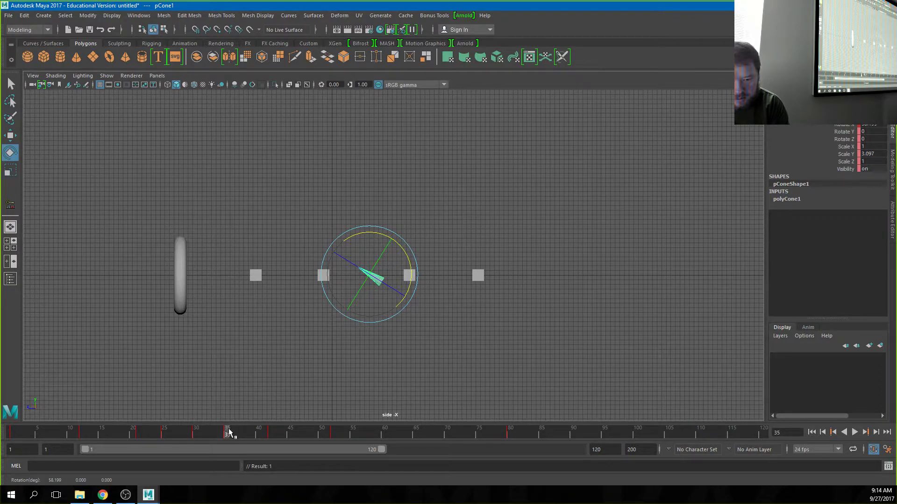
{"action": "left_click_drag", "start_coordinate": [232, 433], "coordinate": [296, 433]}
{"action": "left_click_drag", "start_coordinate": [333, 252], "coordinate": [318, 219]}
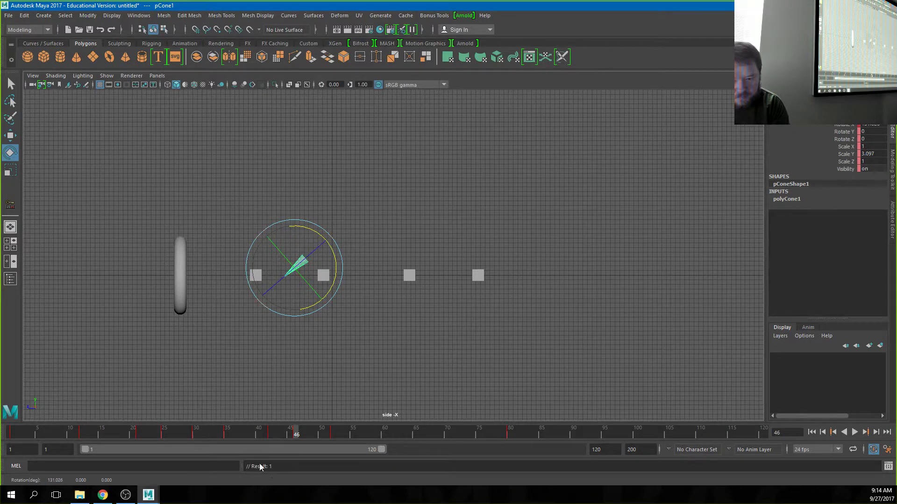
At frame 57, tilt the cone's tip upward between the last block and the ring and raise the cone to about Y -2.4.
{"action": "left_click_drag", "start_coordinate": [297, 433], "coordinate": [366, 434]}
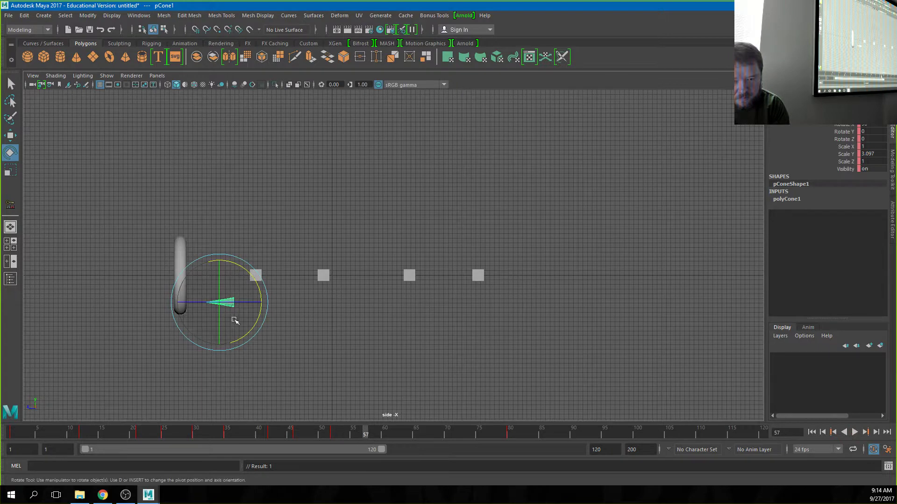
{"action": "left_click_drag", "start_coordinate": [250, 279], "coordinate": [220, 273]}
{"action": "key", "text": "w"}
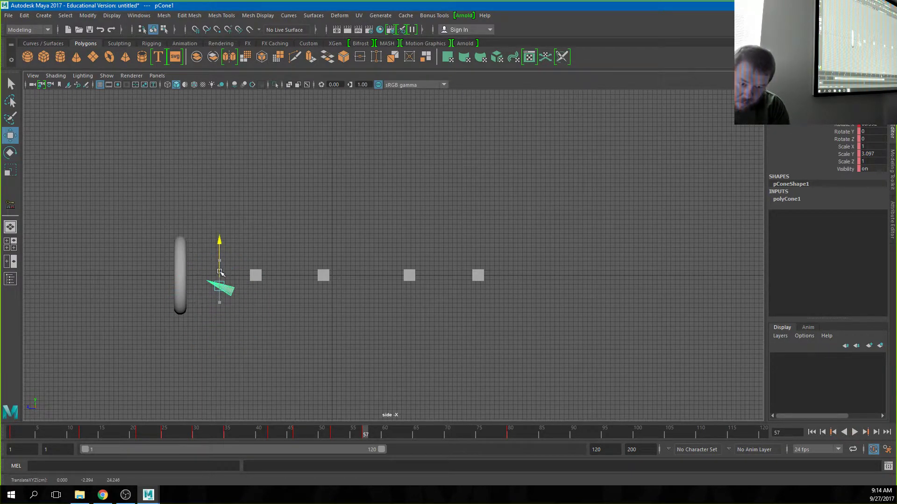
Play the full animation from frame 1 through the ring and stop it.
{"action": "left_click", "coordinate": [814, 434]}
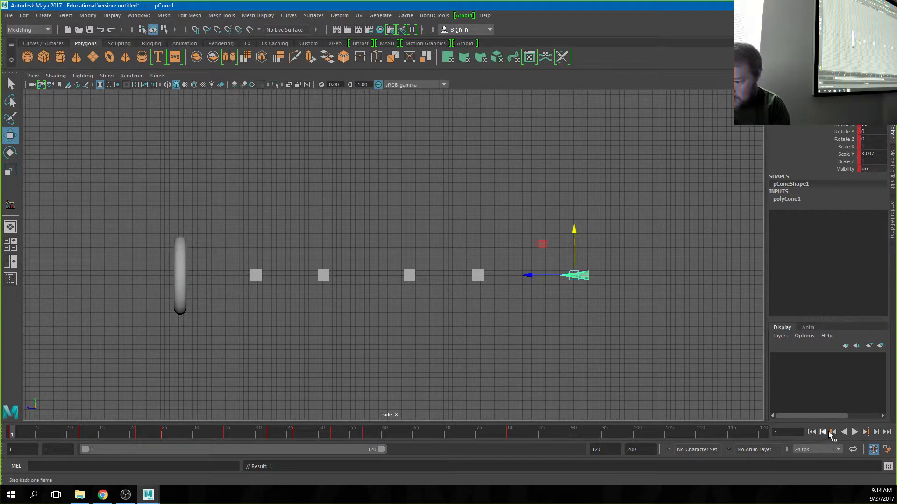
{"action": "left_click", "coordinate": [854, 434]}
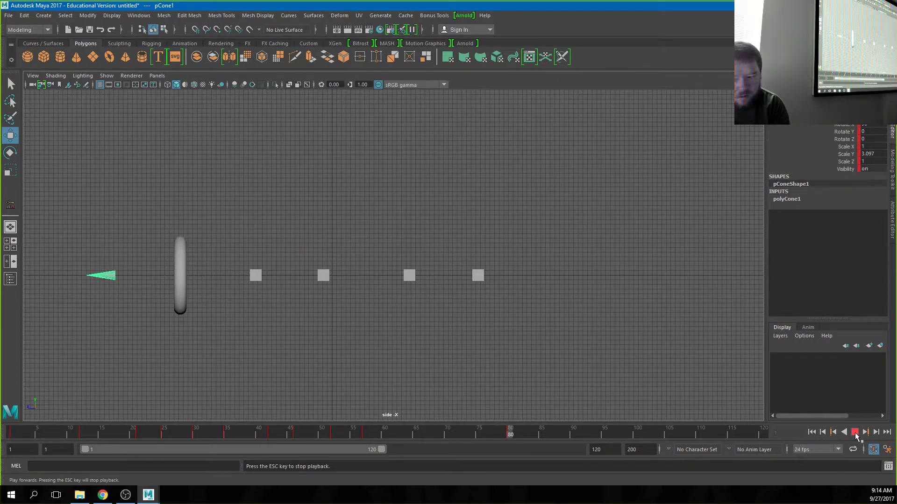
{"action": "left_click", "coordinate": [855, 433]}
At frame 65, raise the cone slightly as it exits the ring and nearly level it at about 85° in X.
{"action": "left_click", "coordinate": [365, 433]}
{"action": "left_click_drag", "start_coordinate": [365, 434], "coordinate": [416, 435]}
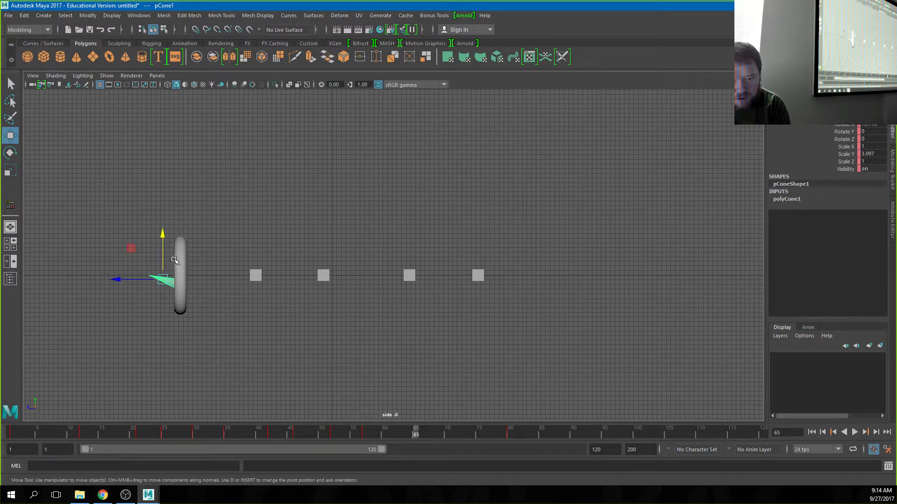
{"action": "left_click_drag", "start_coordinate": [164, 264], "coordinate": [201, 253]}
{"action": "key", "text": "e"}
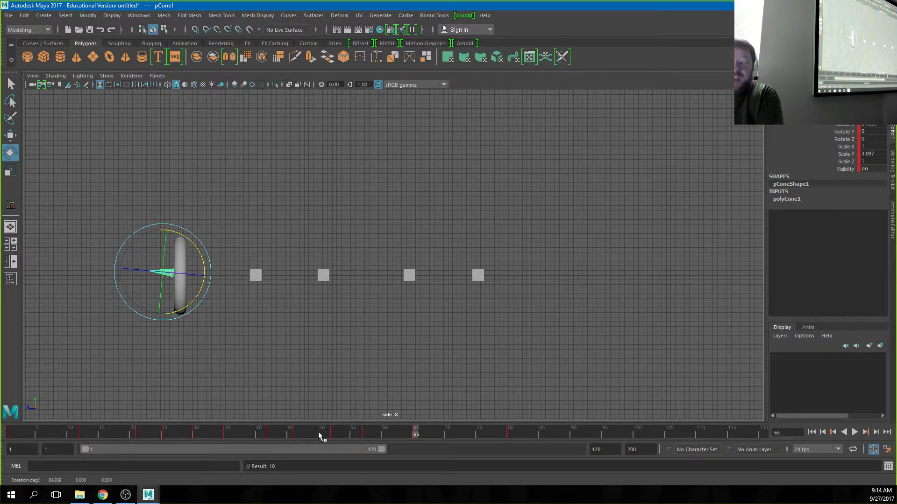
Review the cone's poses at frames 80 and 65, and step back through the earlier keys to frame 21.
{"action": "left_click", "coordinate": [508, 432]}
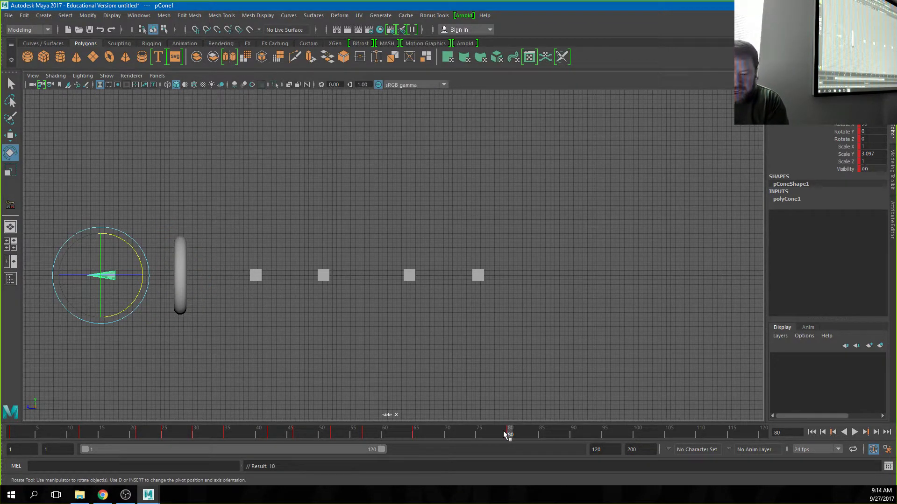
{"action": "left_click", "coordinate": [415, 432]}
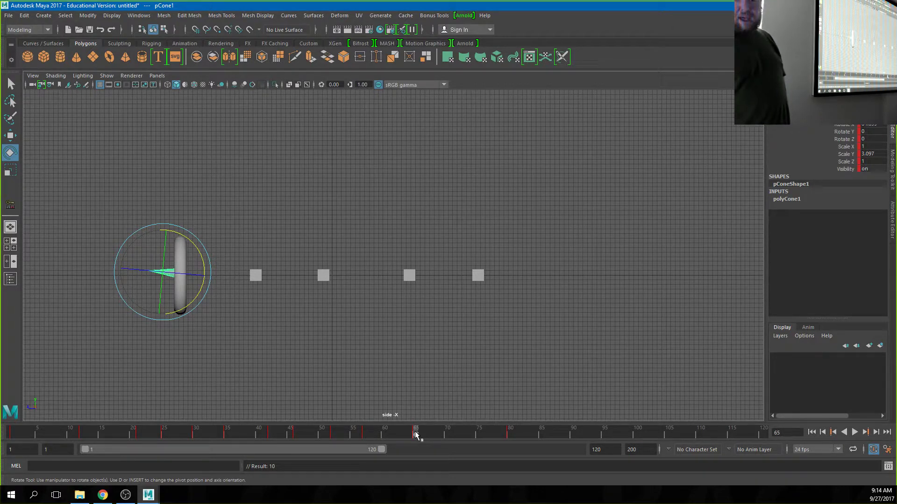
{"action": "key", "text": "alt+comma"}
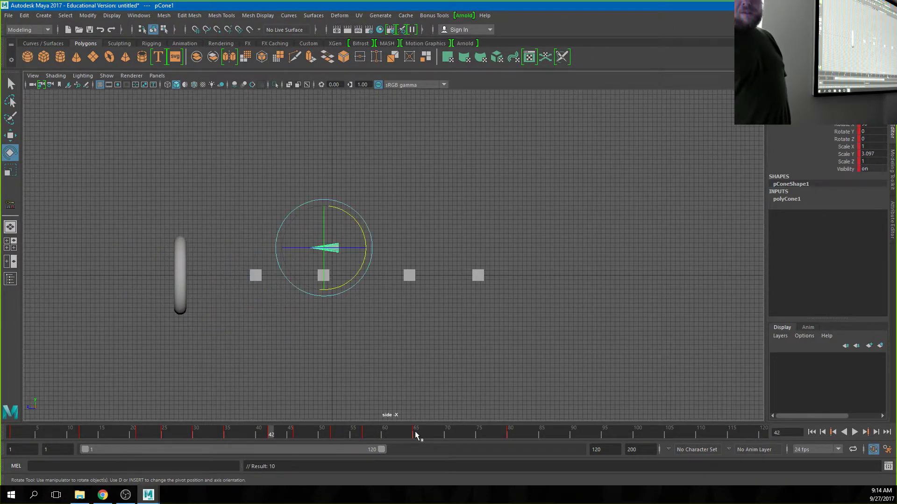
{"action": "key", "text": "alt+comma"}
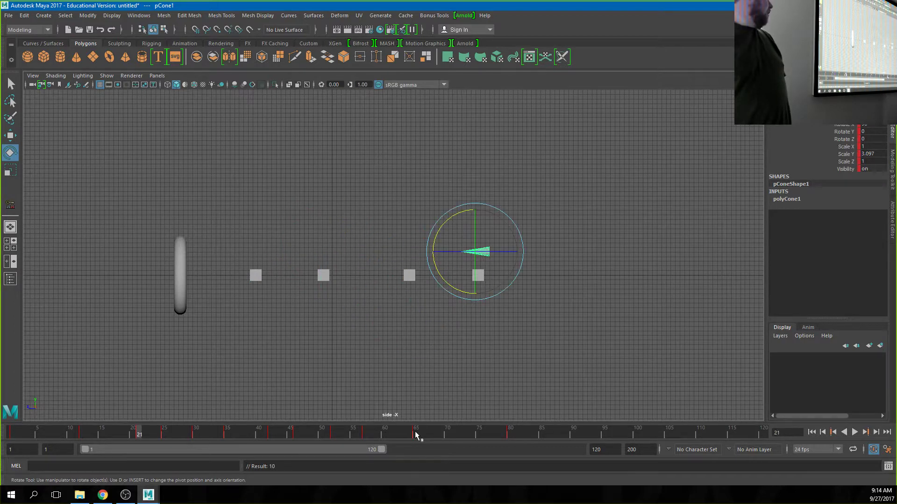
{"action": "key", "text": "alt+comma"}
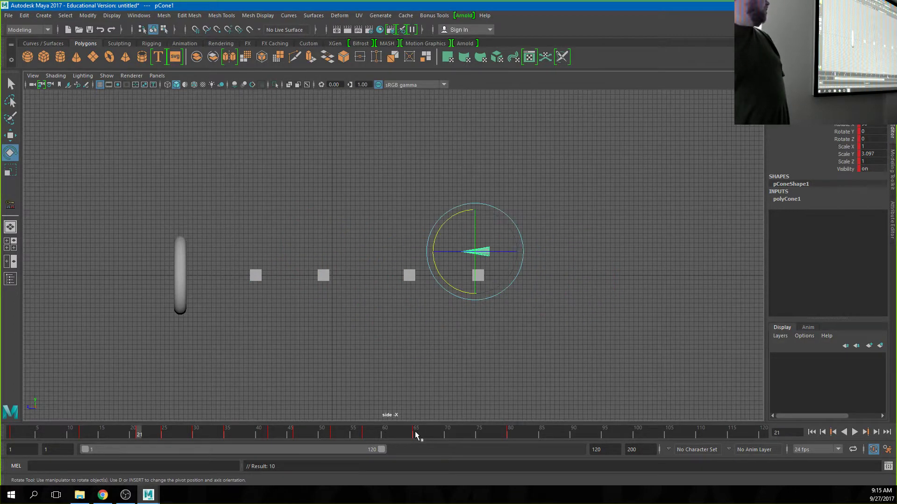
Step through the cone's later keyed poses, including frames 42, 65, 52 and 46.
{"action": "key", "text": "alt+period"}
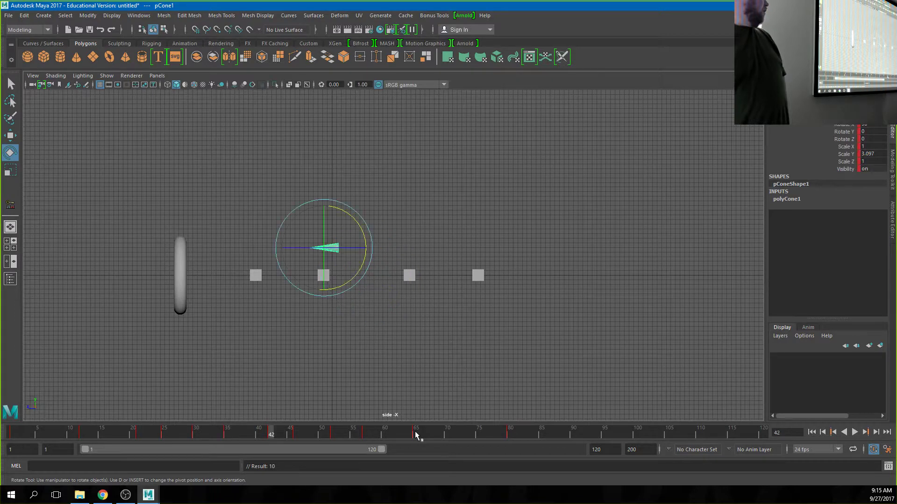
{"action": "key", "text": "alt+period"}
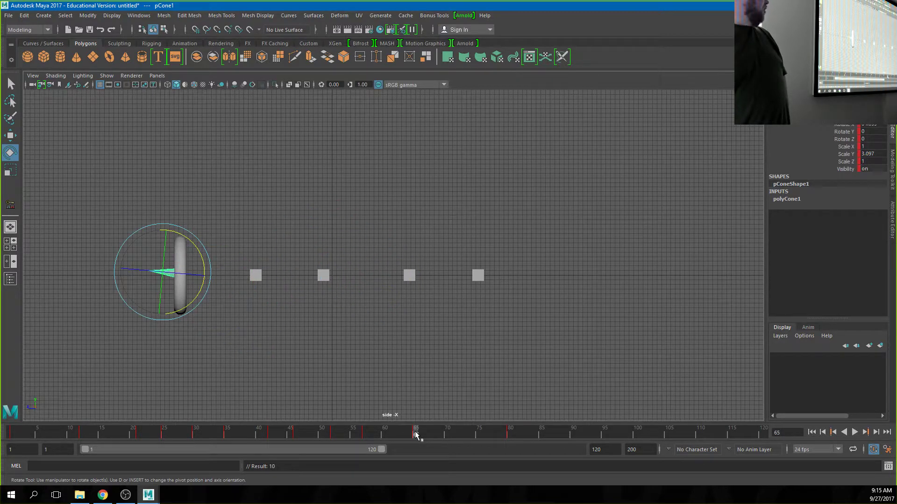
{"action": "key", "text": "alt+period"}
{"action": "key", "text": "alt+comma"}
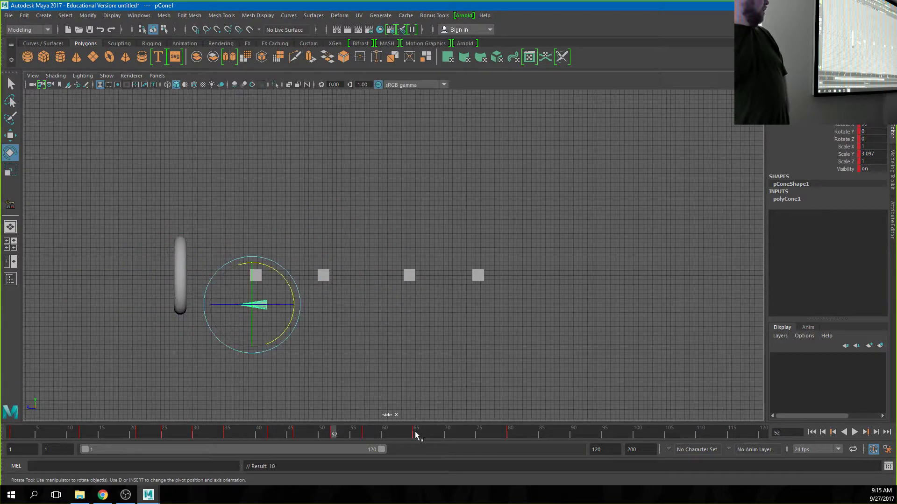
{"action": "key", "text": "alt+comma"}
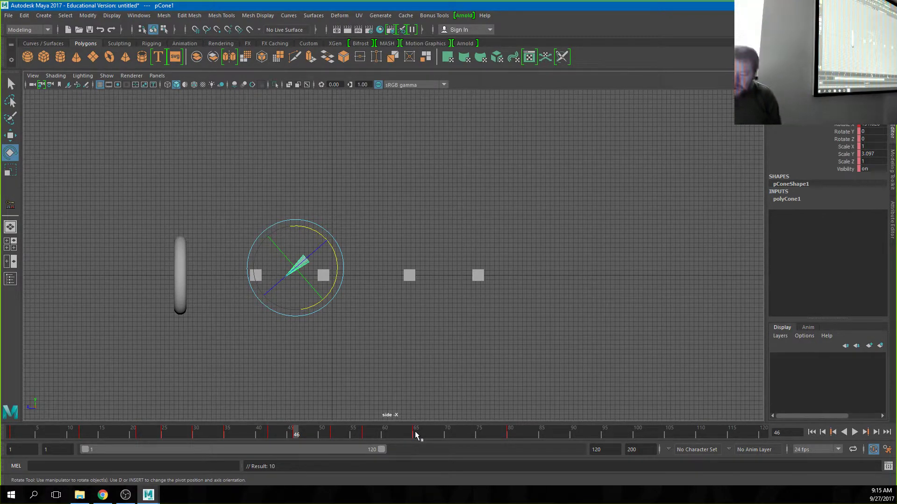
Play the cone animation from frame 1 through the obstacle course and stop the playback.
{"action": "key", "text": "alt+v"}
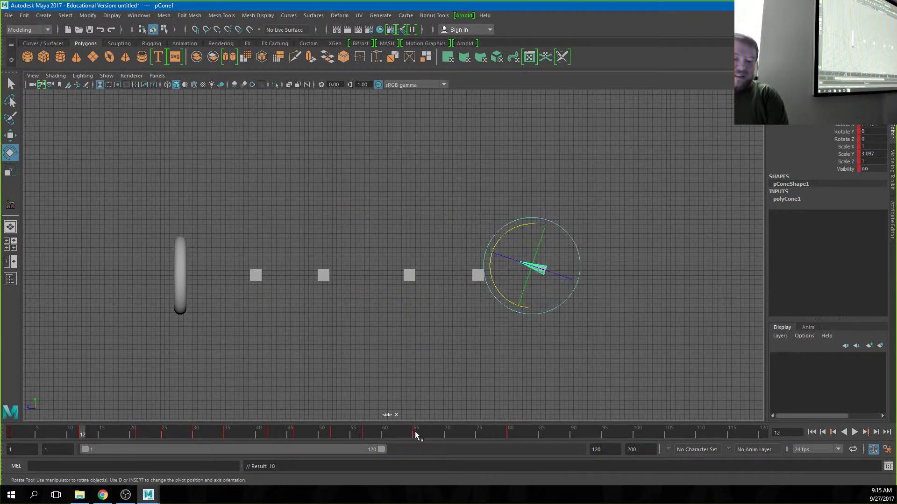
{"action": "key", "text": "alt+shift+v"}
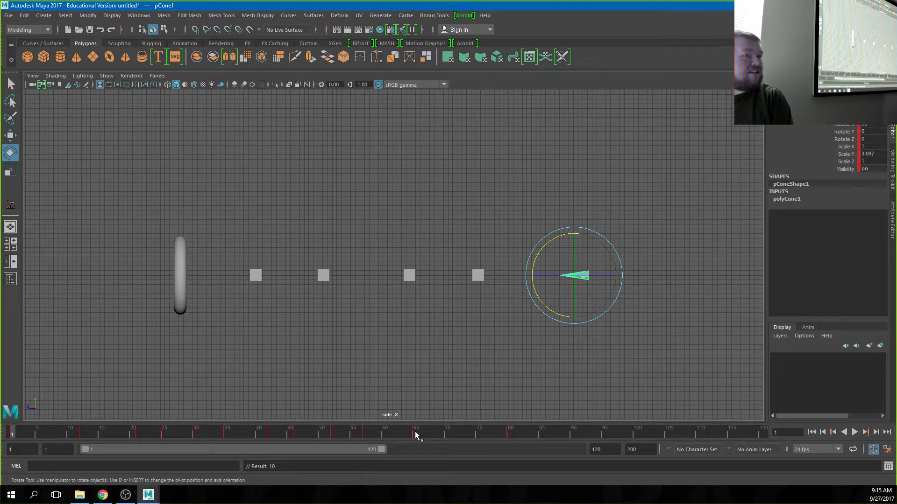
{"action": "key", "text": "alt+v"}
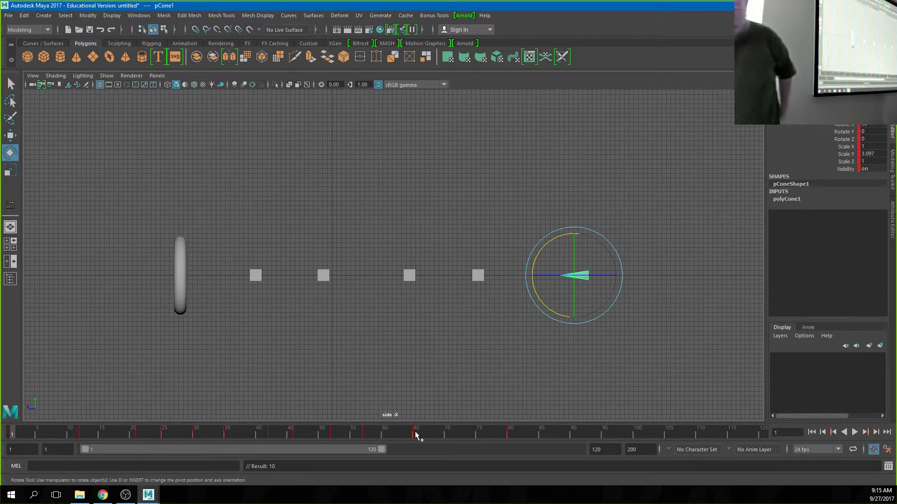
{"action": "left_click", "coordinate": [854, 432]}
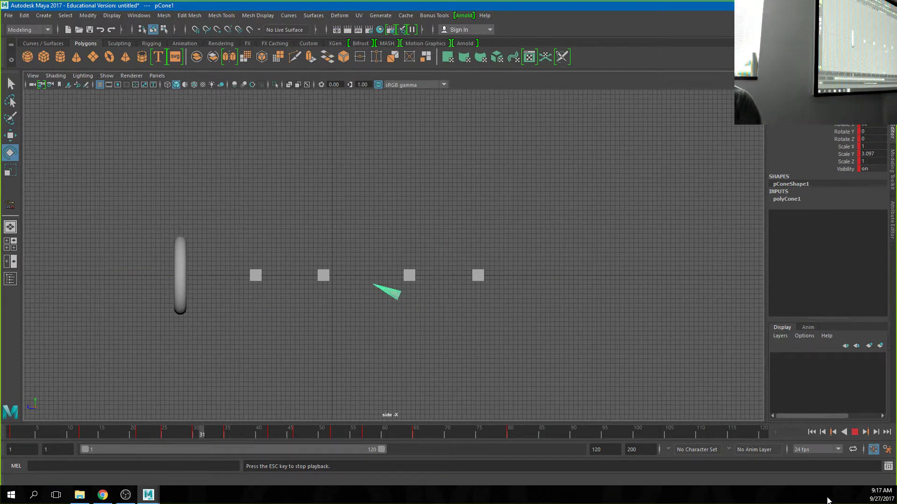
{"action": "key", "text": "Escape"}
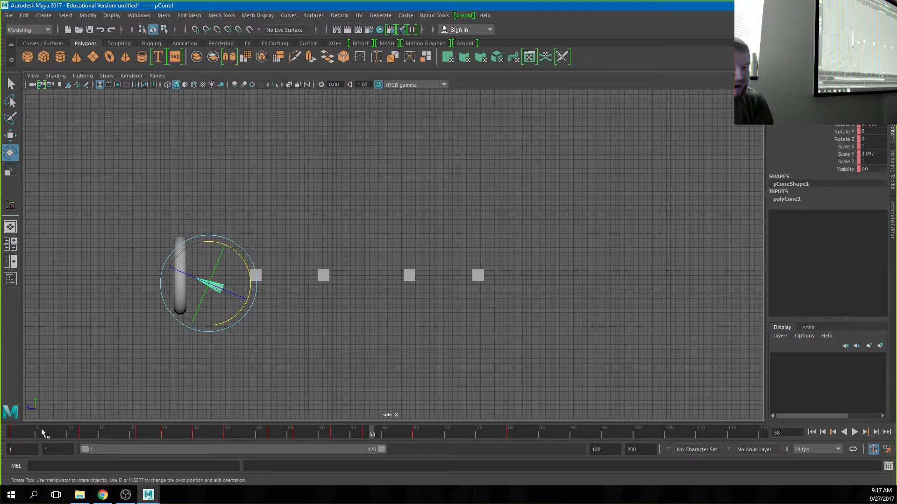
Select the cone's keys from frame 25 through 80 and shift them two frames later.
{"action": "left_click", "coordinate": [164, 434]}
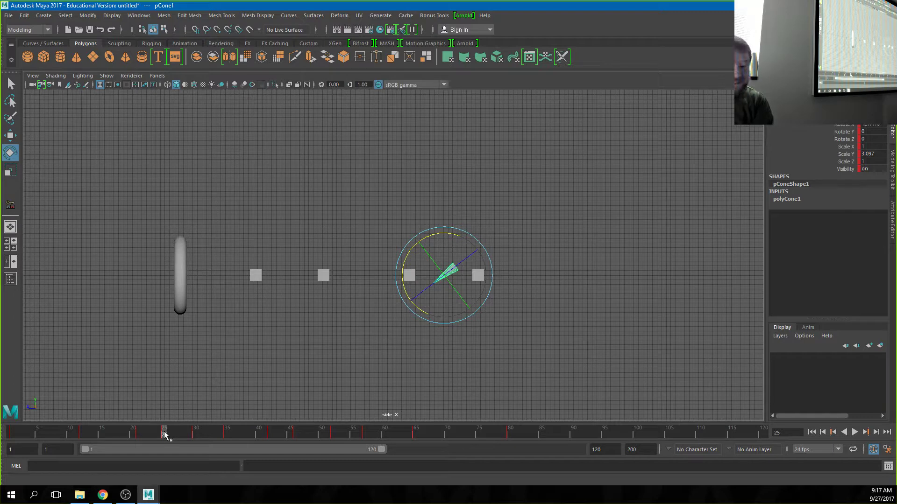
{"action": "left_click_drag", "start_coordinate": [165, 435], "coordinate": [511, 436], "text": "shift"}
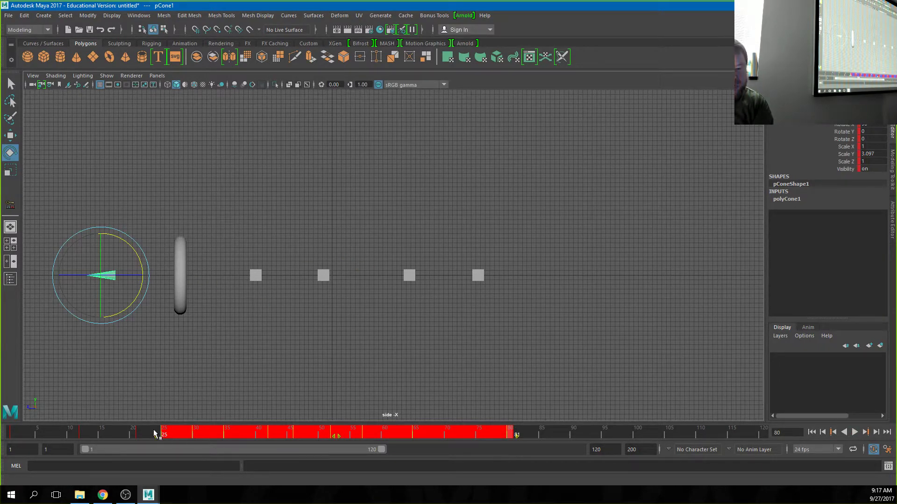
{"action": "left_click", "coordinate": [340, 436]}
{"action": "left_click_drag", "start_coordinate": [340, 439], "coordinate": [351, 434]}
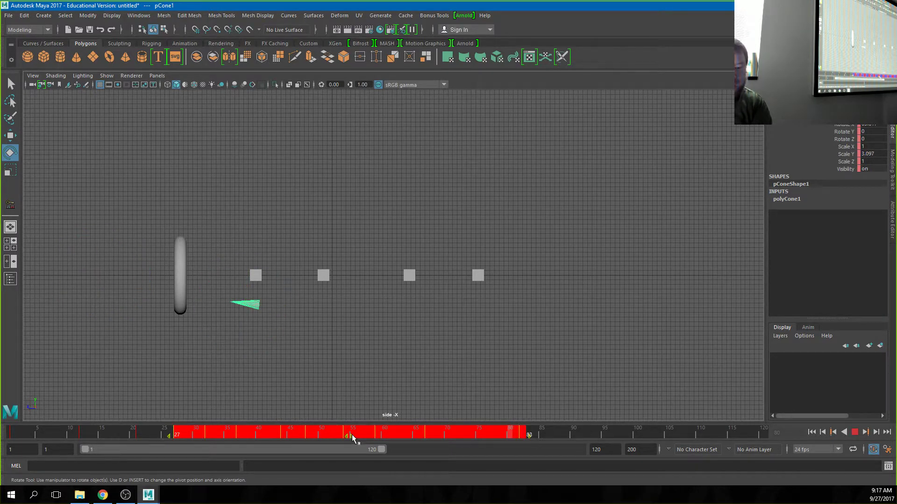
Check the timing in playback and shift the cone's keys from frame 32 onward one frame later.
{"action": "left_click", "coordinate": [211, 434]}
{"action": "left_click_drag", "start_coordinate": [209, 434], "coordinate": [521, 445], "text": "shift"}
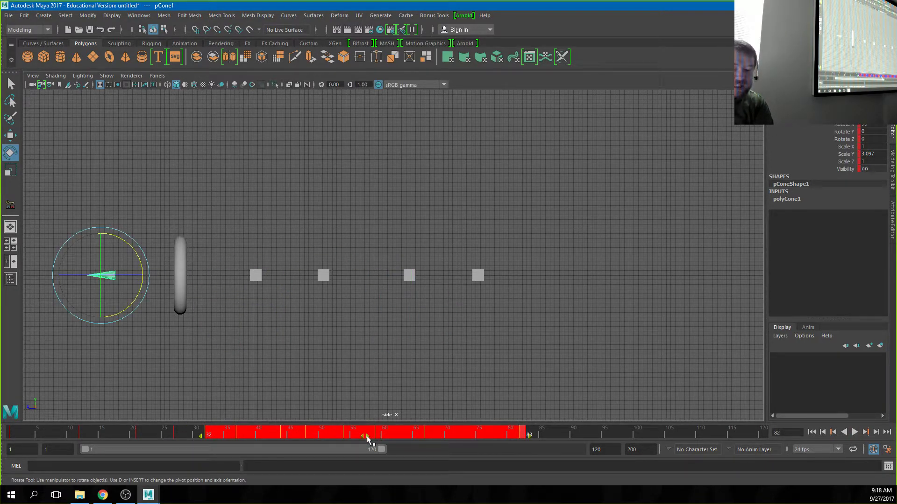
{"action": "key", "text": "alt+v"}
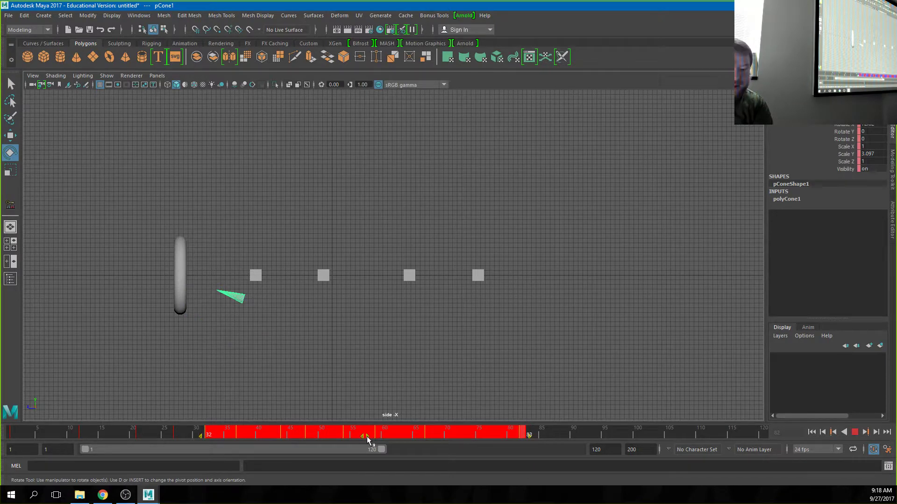
{"action": "left_click", "coordinate": [367, 436]}
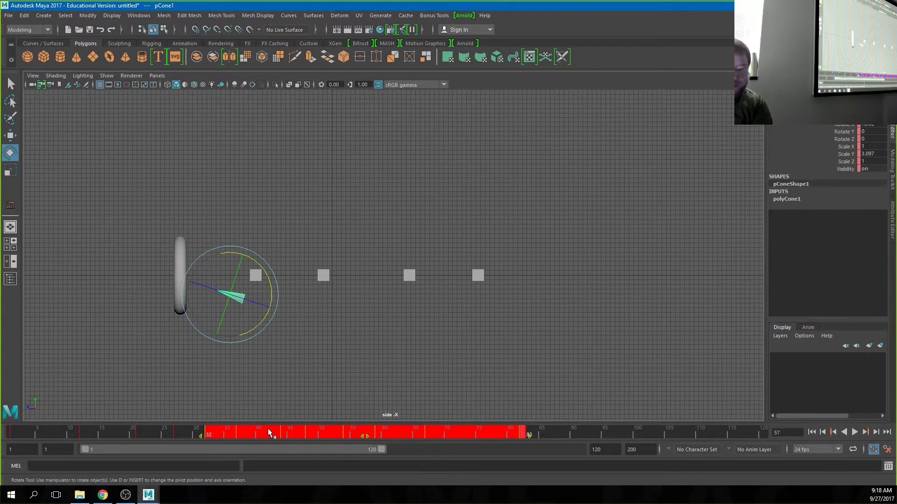
{"action": "left_click", "coordinate": [600, 435]}
{"action": "left_click_drag", "start_coordinate": [200, 433], "coordinate": [534, 442], "text": "shift"}
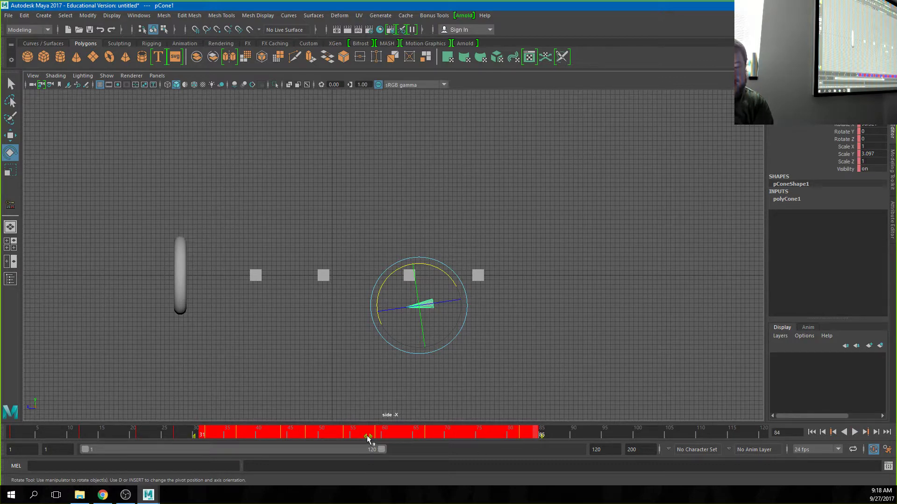
{"action": "left_click_drag", "start_coordinate": [366, 436], "coordinate": [380, 435]}
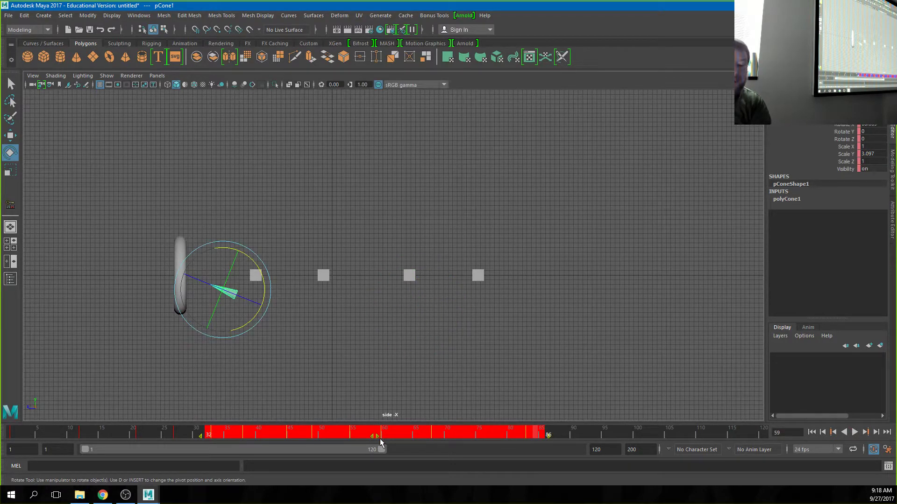
{"action": "left_click", "coordinate": [598, 434]}
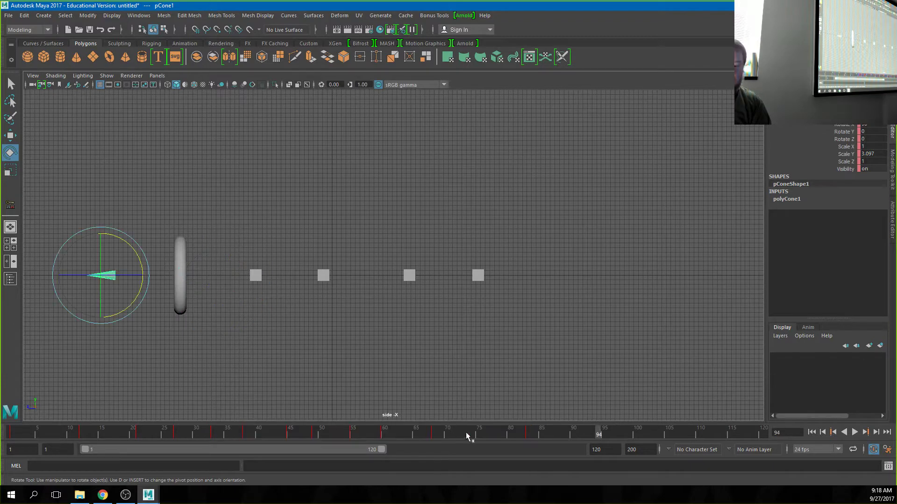
Scrub around the frame 33 key, play the retimed animation and stop it there.
{"action": "left_click_drag", "start_coordinate": [227, 431], "coordinate": [207, 436]}
{"action": "key", "text": "alt+v"}
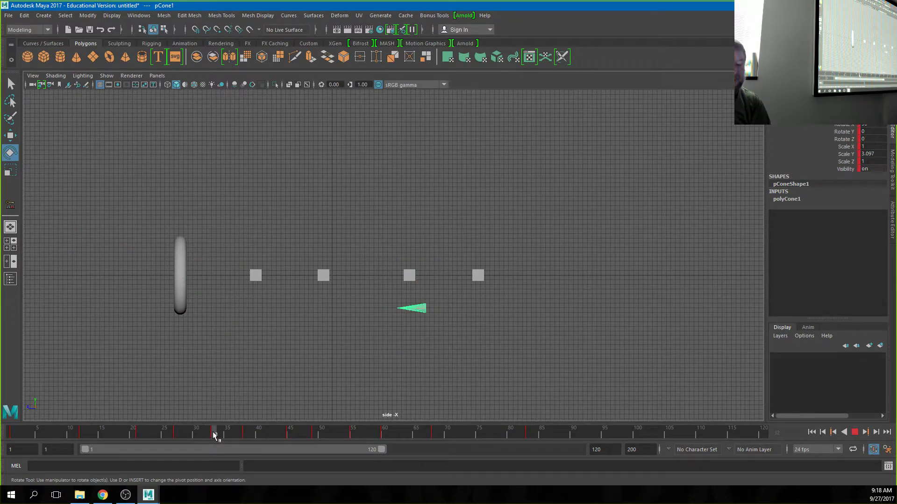
{"action": "left_click", "coordinate": [213, 436]}
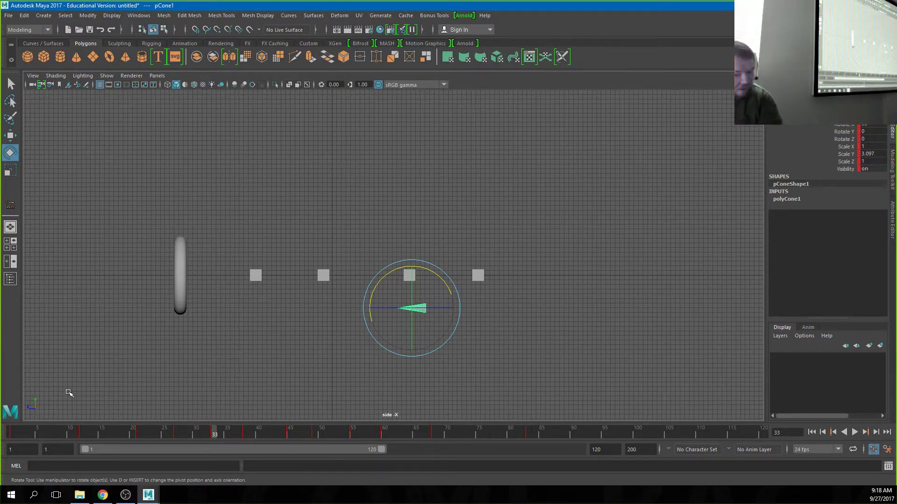
Stretch all of the cone's keys from frame 1 to end at about frame 117 and snap them to whole frames.
{"action": "left_click", "coordinate": [11, 434]}
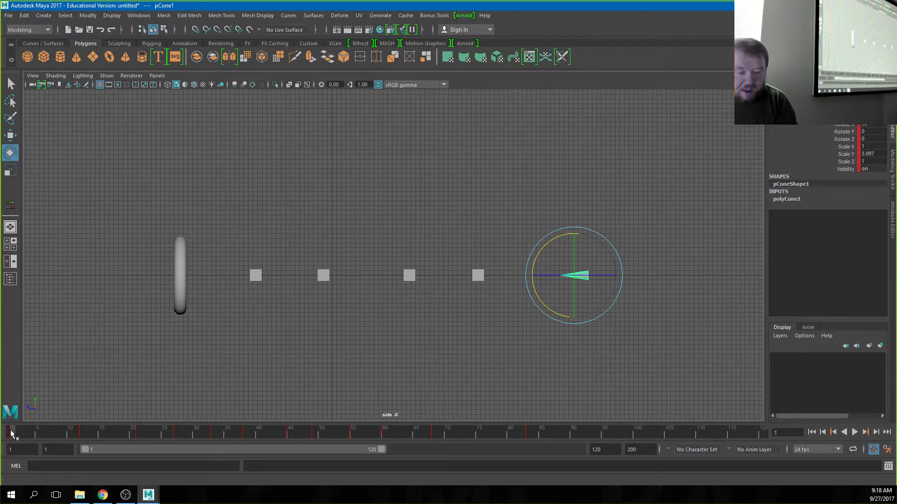
{"action": "left_click_drag", "start_coordinate": [12, 434], "coordinate": [747, 442], "text": "shift"}
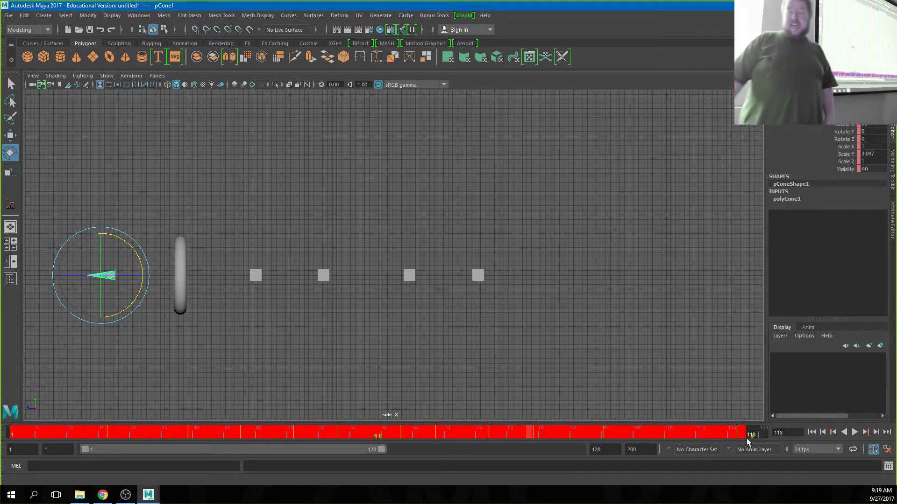
{"action": "right_click", "coordinate": [406, 426]}
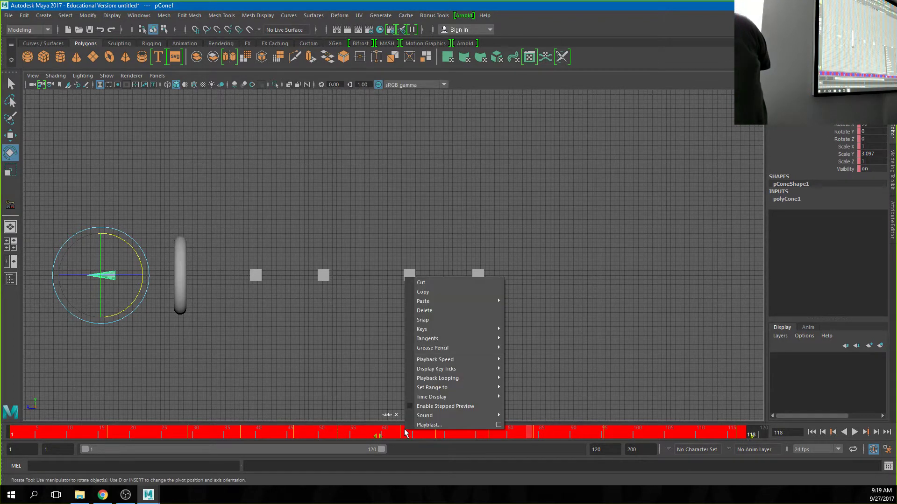
{"action": "left_click", "coordinate": [444, 321]}
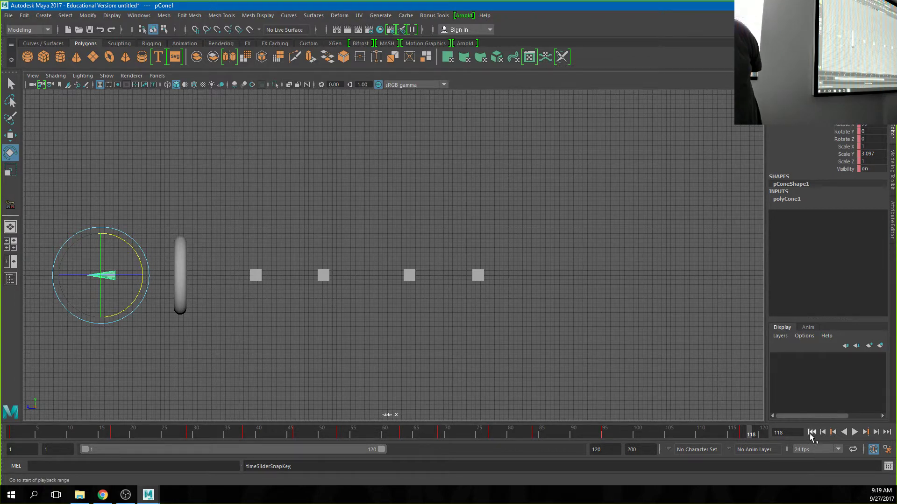
Play the slowed-down animation from the start of the range and stop it at the end.
{"action": "left_click", "coordinate": [810, 432]}
{"action": "left_click", "coordinate": [854, 433]}
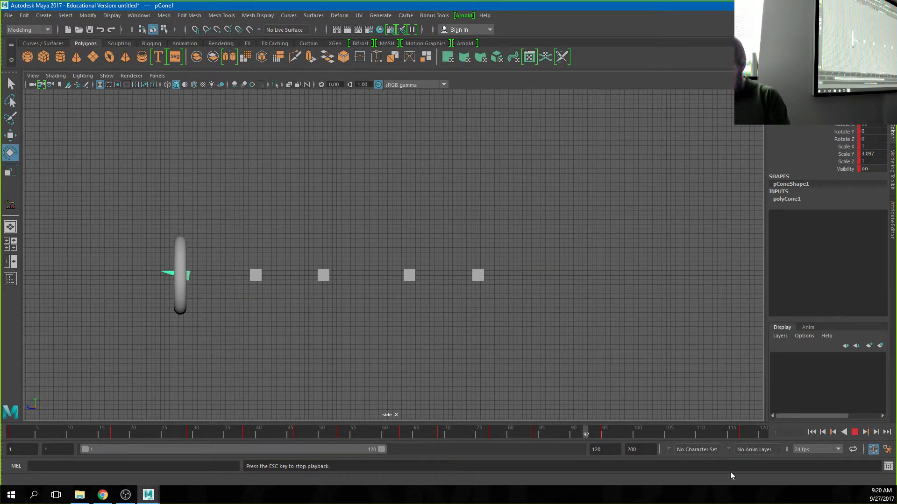
{"action": "left_click", "coordinate": [855, 433]}
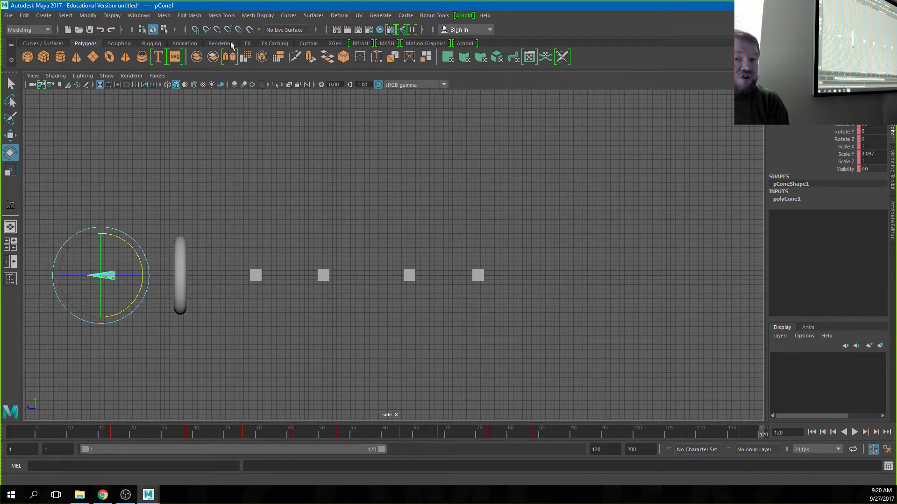
Open the Graph Editor and frame the cone's Translate Y curve around its middle keys.
{"action": "left_click", "coordinate": [138, 15]}
{"action": "mouse_move", "coordinate": [149, 79]}
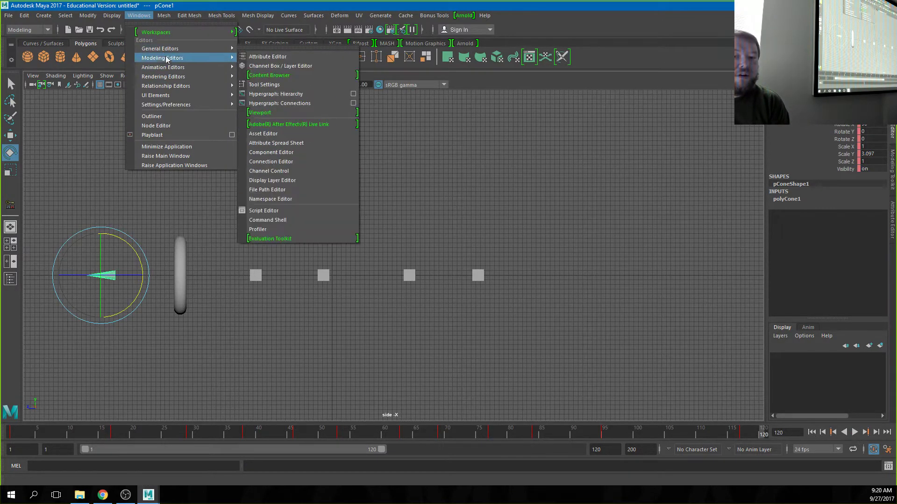
{"action": "left_click", "coordinate": [264, 76]}
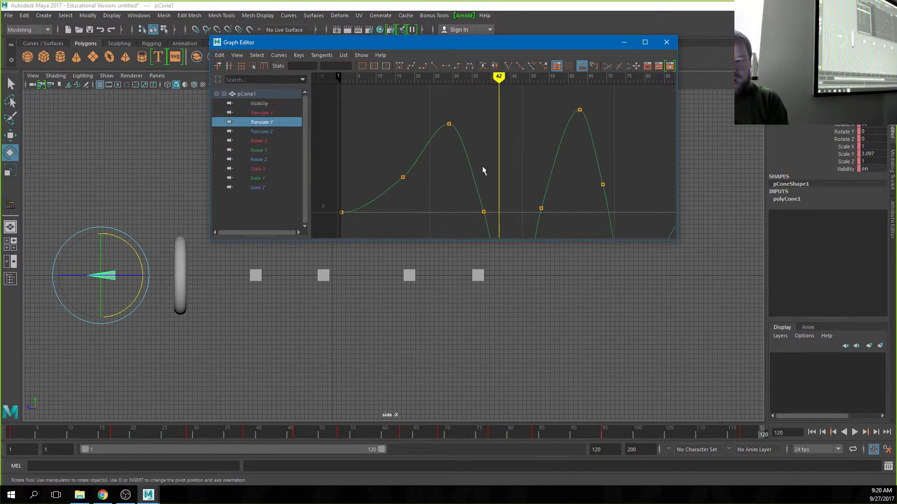
{"action": "key", "text": "a"}
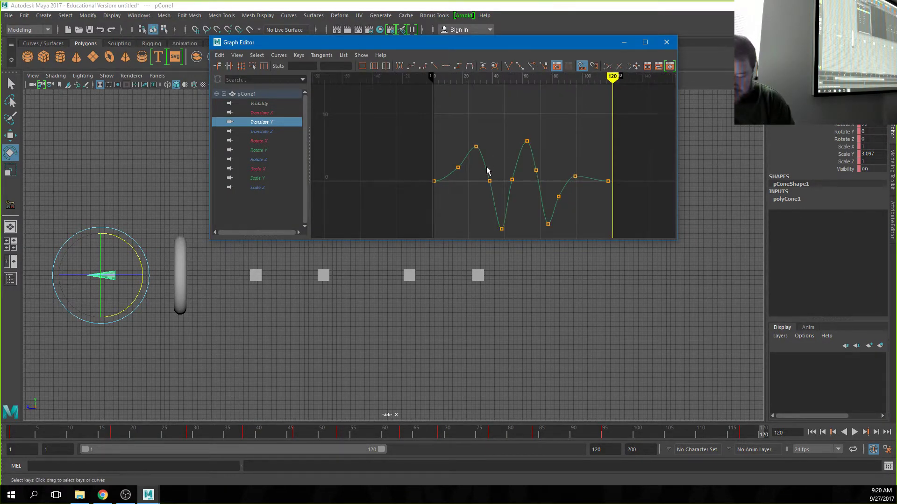
{"action": "right_click_drag", "start_coordinate": [486, 170], "coordinate": [535, 180], "text": "alt"}
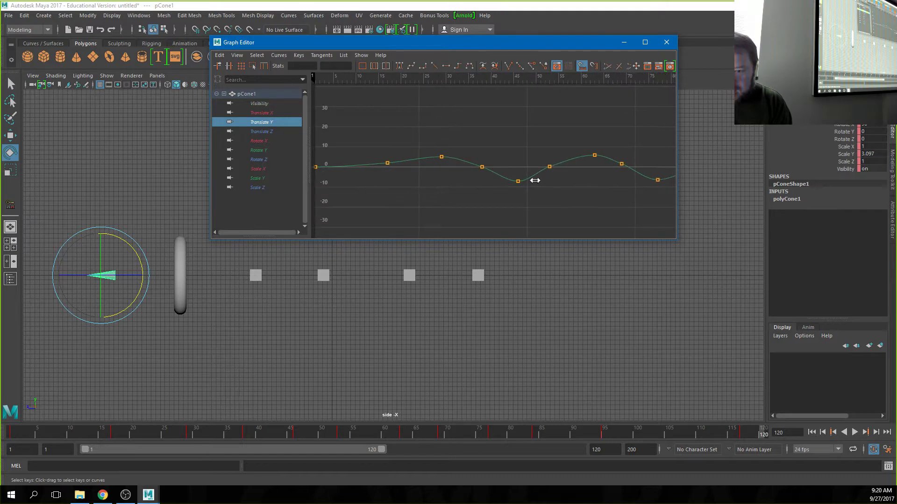
{"action": "middle_click_drag", "start_coordinate": [511, 186], "coordinate": [442, 168], "text": "alt"}
{"action": "right_click_drag", "start_coordinate": [442, 168], "coordinate": [439, 154], "text": "alt"}
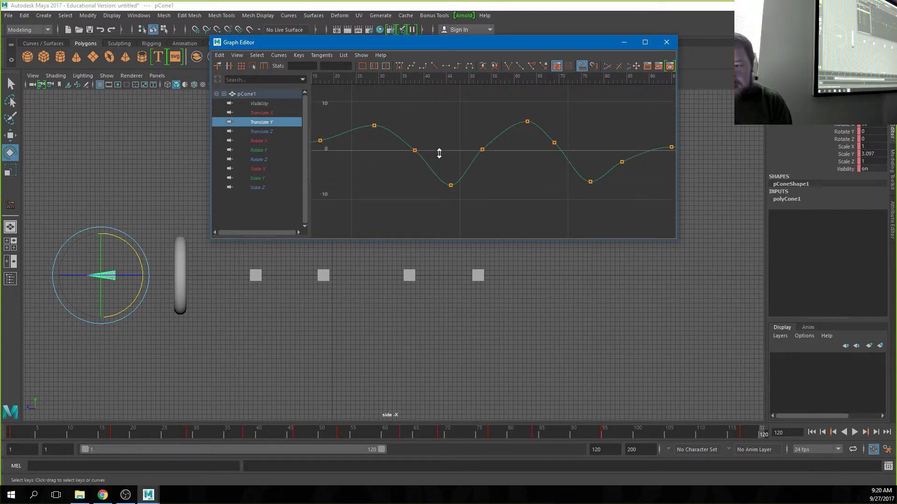
Lower the Translate Y keys at frame 69 to about 0.57 and at frame 53 to about -0.52.
{"action": "left_click", "coordinate": [554, 143]}
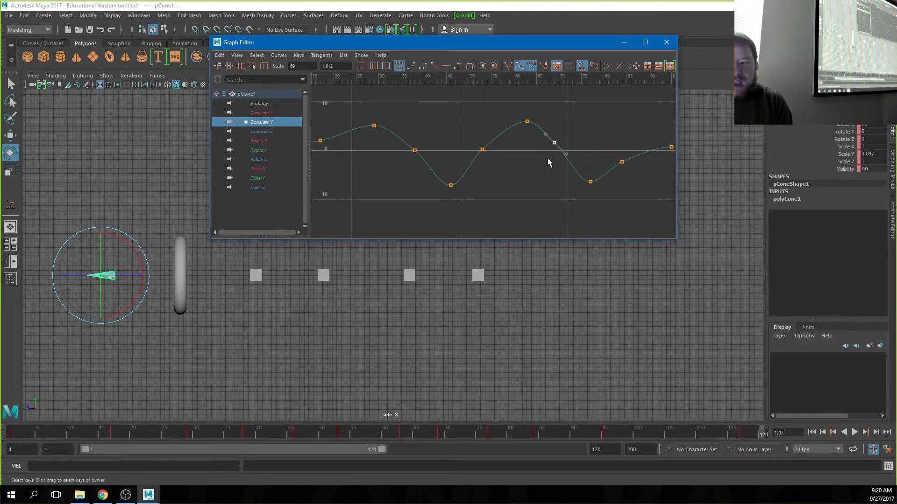
{"action": "middle_click_drag", "start_coordinate": [553, 151], "coordinate": [553, 160]}
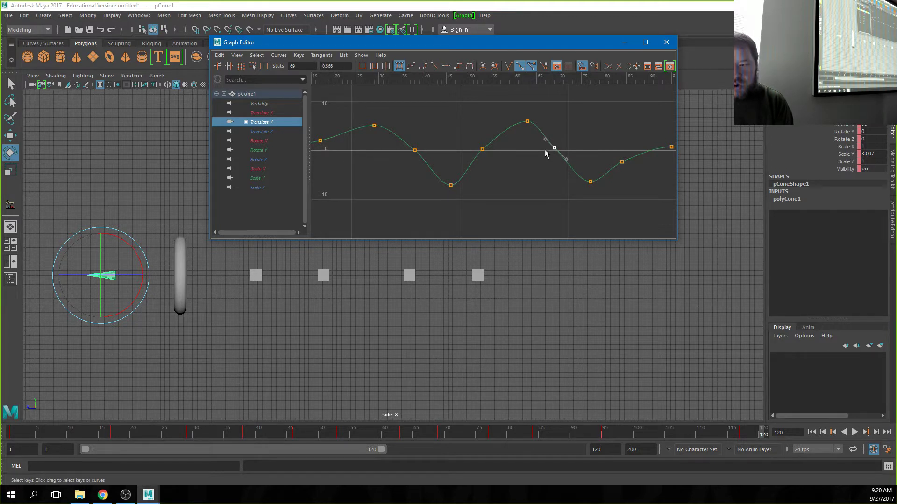
{"action": "left_click_drag", "start_coordinate": [497, 163], "coordinate": [497, 163]}
{"action": "key", "text": "f"}
Move the cone's key at frame 63 to frame 62 and scrub back to frame 39.
{"action": "left_click", "coordinate": [404, 435]}
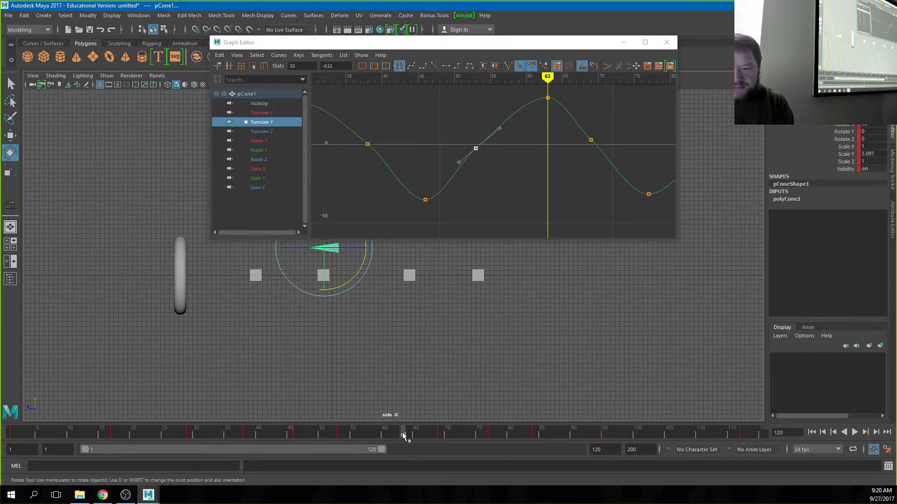
{"action": "left_click_drag", "start_coordinate": [405, 437], "coordinate": [249, 417]}
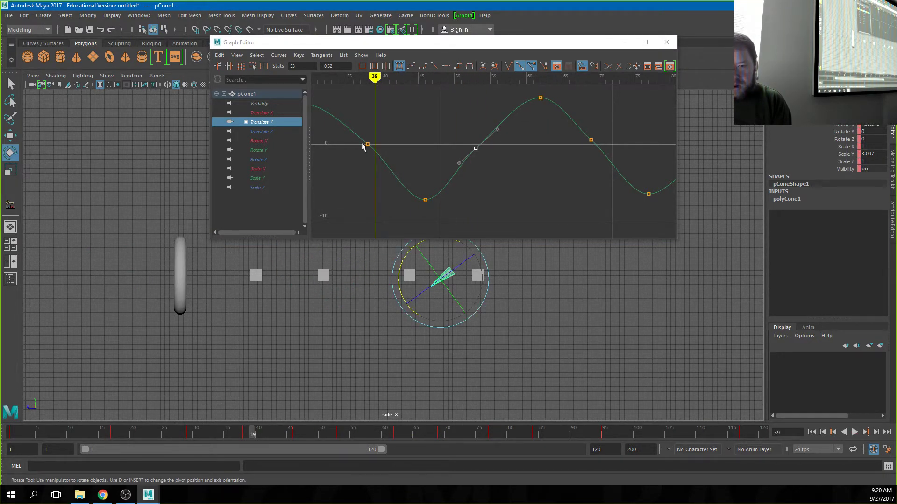
Frame the cone's whole Translate Z curve and lower its key at frame 29 to about -33.13.
{"action": "left_click", "coordinate": [259, 132]}
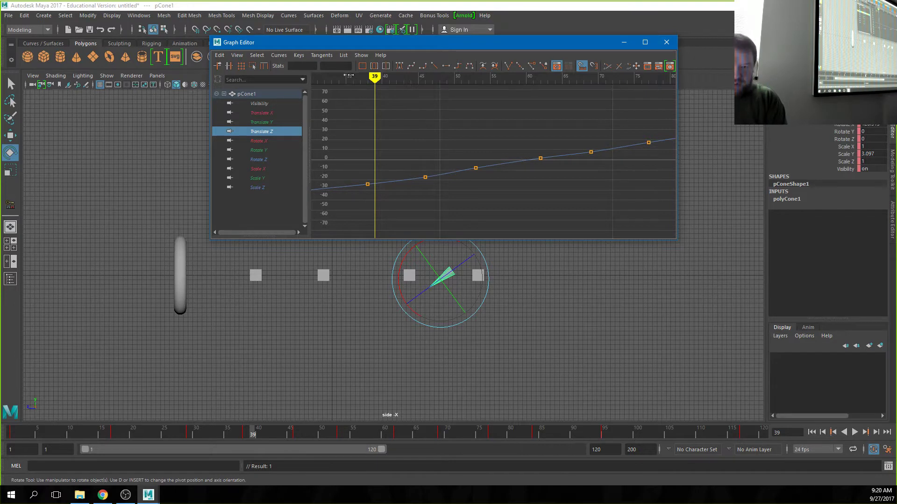
{"action": "key", "text": "a"}
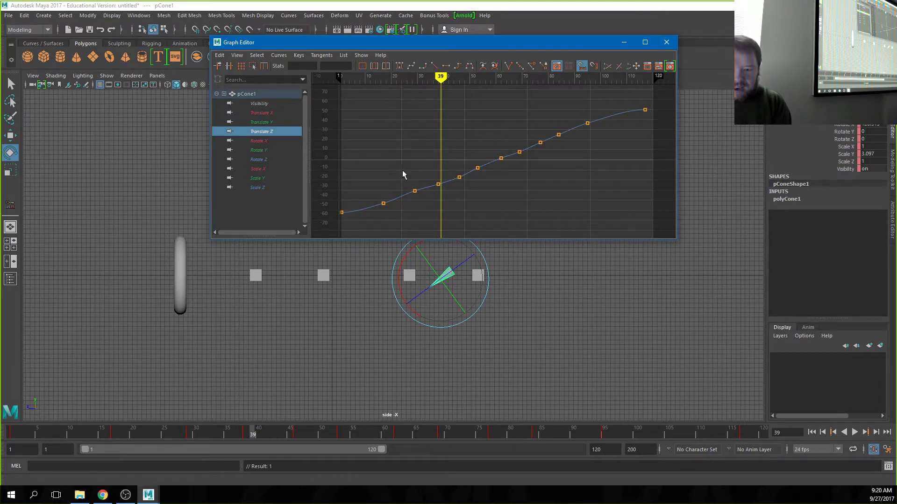
{"action": "left_click_drag", "start_coordinate": [403, 175], "coordinate": [423, 211]}
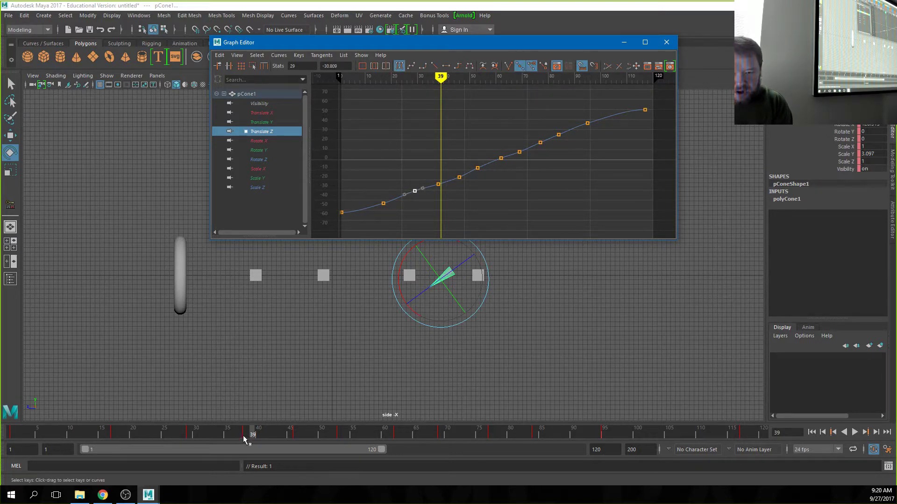
{"action": "mouse_move", "coordinate": [243, 435]}
{"action": "left_mouse_down"}
{"action": "mouse_move", "coordinate": [194, 444]}
{"action": "mouse_move", "coordinate": [187, 435]}
{"action": "left_mouse_up"}
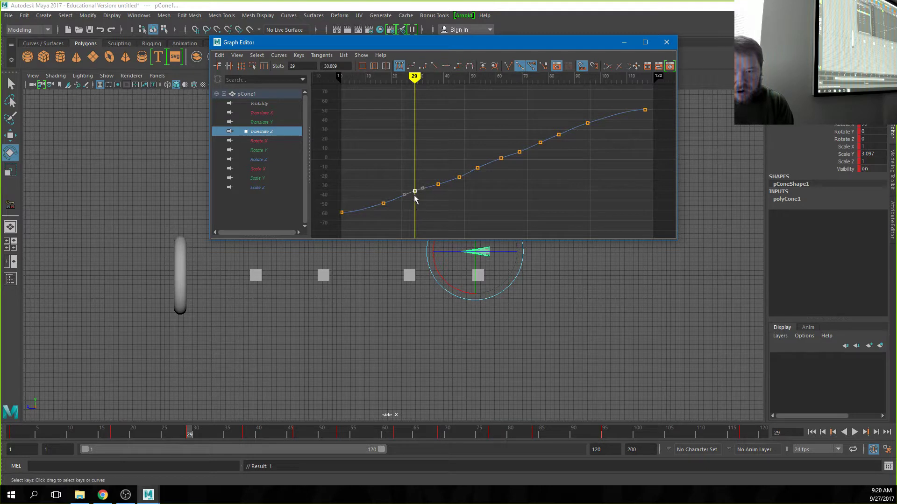
{"action": "middle_click_drag", "start_coordinate": [415, 198], "coordinate": [413, 197]}
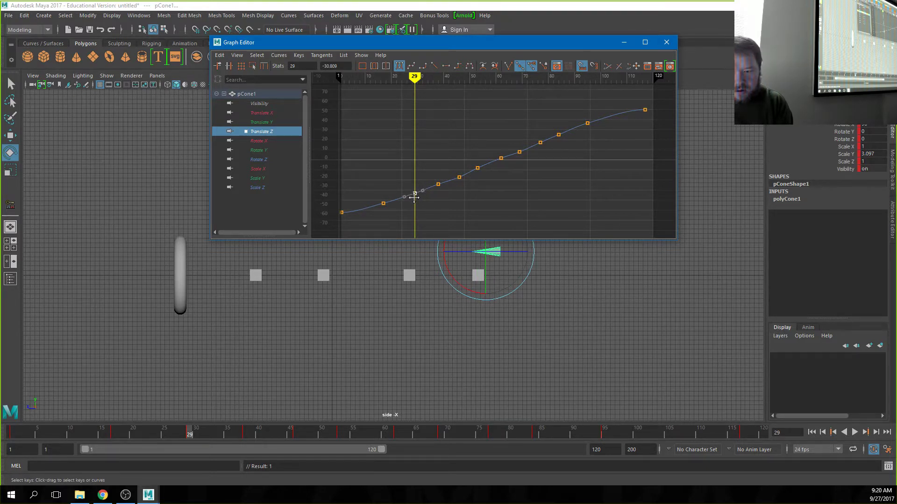
Raise the cone's Translate Z key at frame 46 to about -16.01 and scrub the timeline to frame 46.
{"action": "scroll", "coordinate": [414, 197], "scroll_direction": "up", "scroll_amount": 2}
{"action": "left_click_drag", "start_coordinate": [201, 432], "coordinate": [279, 421]}
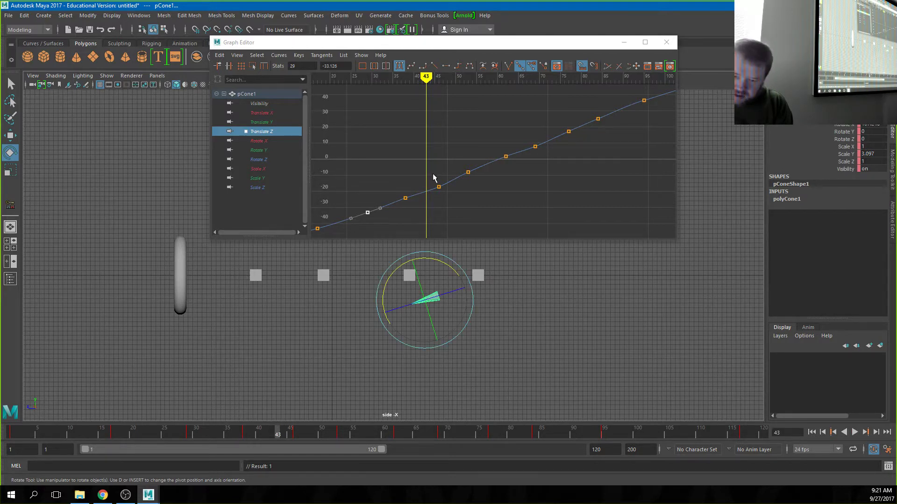
{"action": "mouse_move", "coordinate": [434, 177]}
{"action": "left_mouse_down"}
{"action": "mouse_move", "coordinate": [443, 200]}
{"action": "mouse_move", "coordinate": [439, 189]}
{"action": "left_mouse_up"}
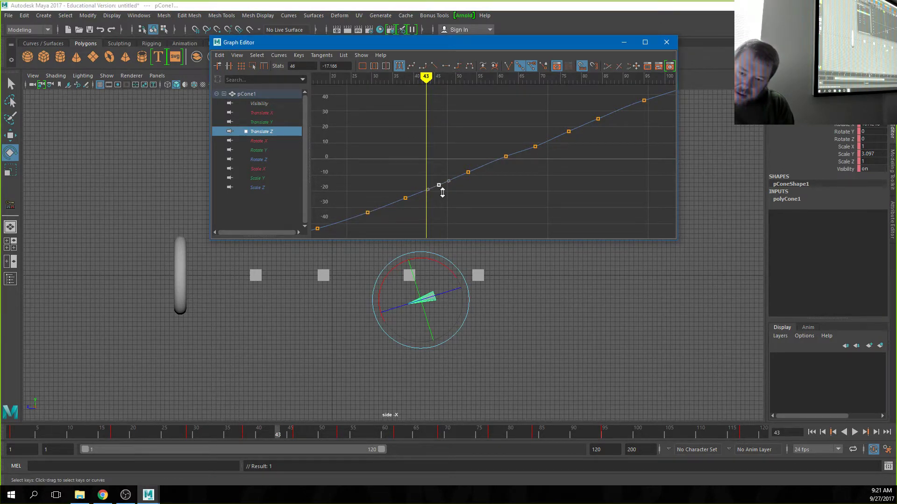
{"action": "scroll", "coordinate": [439, 190], "scroll_direction": "up", "scroll_amount": 3}
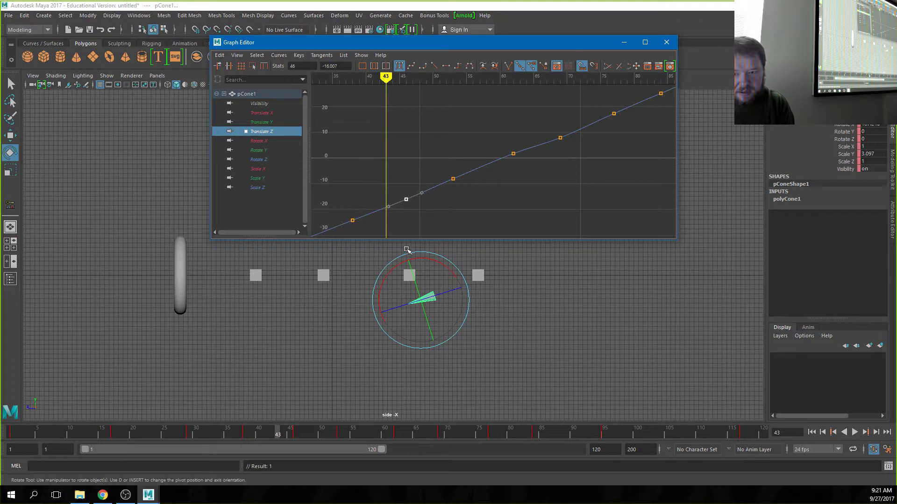
{"action": "left_click_drag", "start_coordinate": [265, 435], "coordinate": [296, 422]}
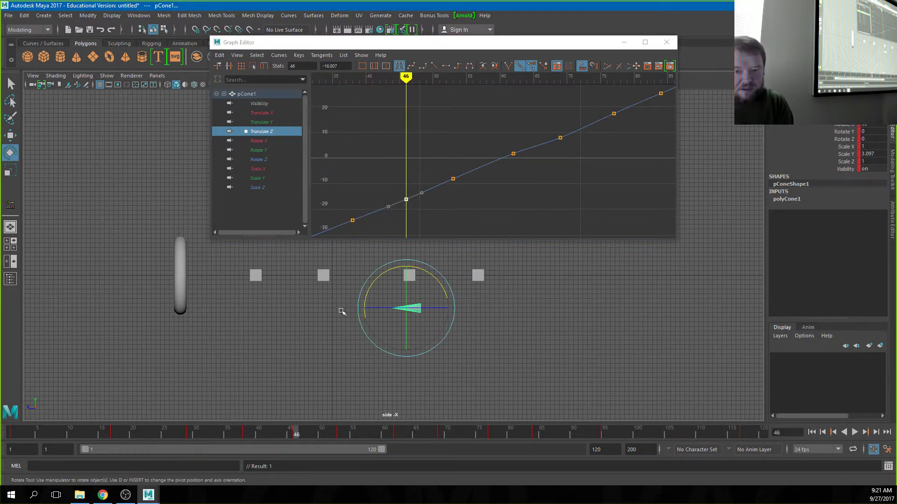
Steepen the tangents of the cone's Rotate X keys at frames 46, 62 and 29, and close the Graph Editor.
{"action": "left_click", "coordinate": [263, 141]}
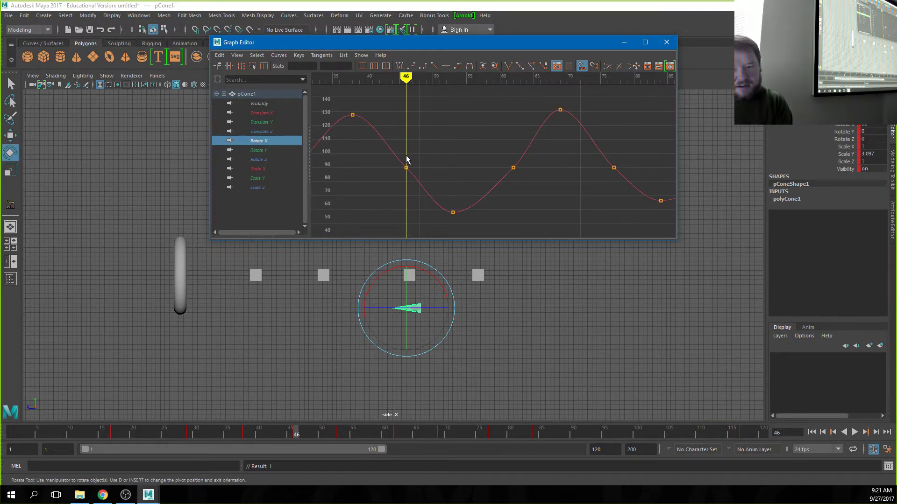
{"action": "left_click_drag", "start_coordinate": [400, 164], "coordinate": [422, 198]}
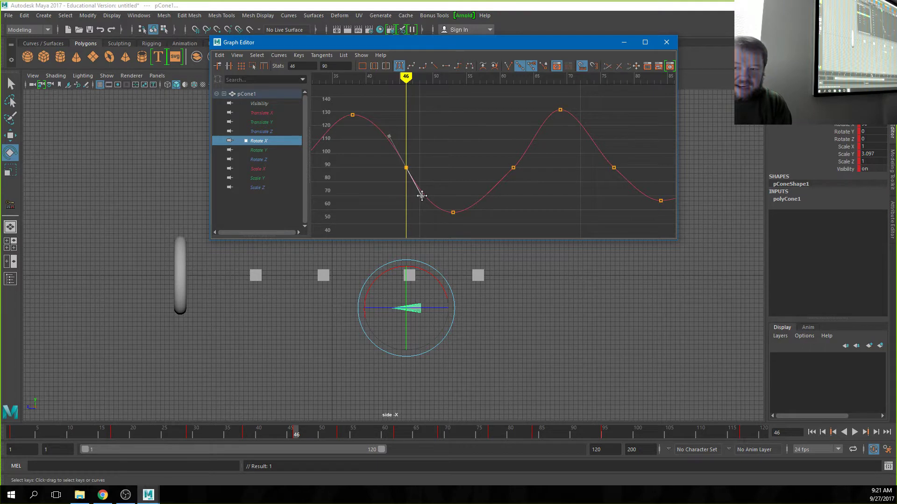
{"action": "left_click_drag", "start_coordinate": [477, 155], "coordinate": [499, 191]}
{"action": "left_click", "coordinate": [495, 188]}
{"action": "key", "text": "a"}
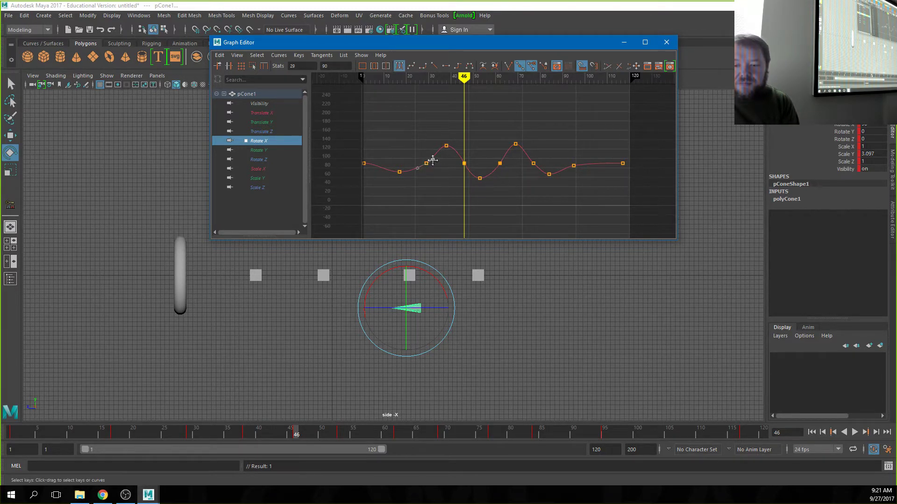
{"action": "left_click", "coordinate": [431, 159]}
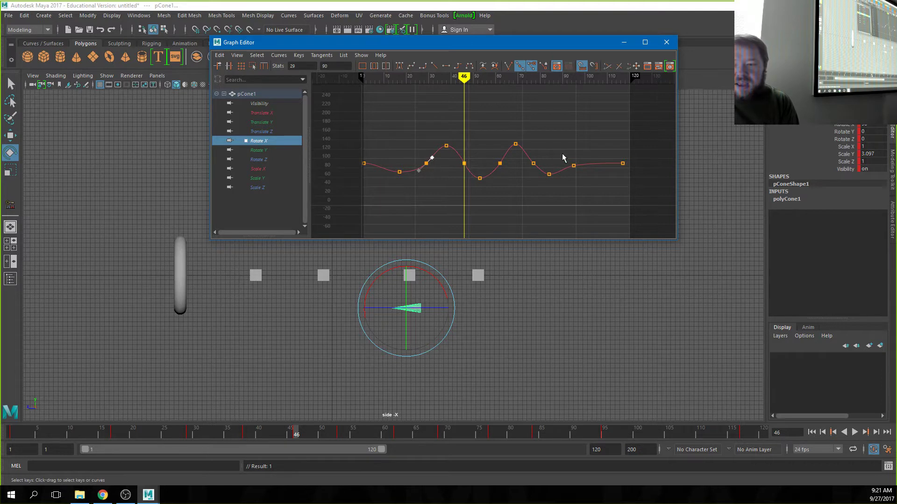
{"action": "left_click", "coordinate": [667, 42]}
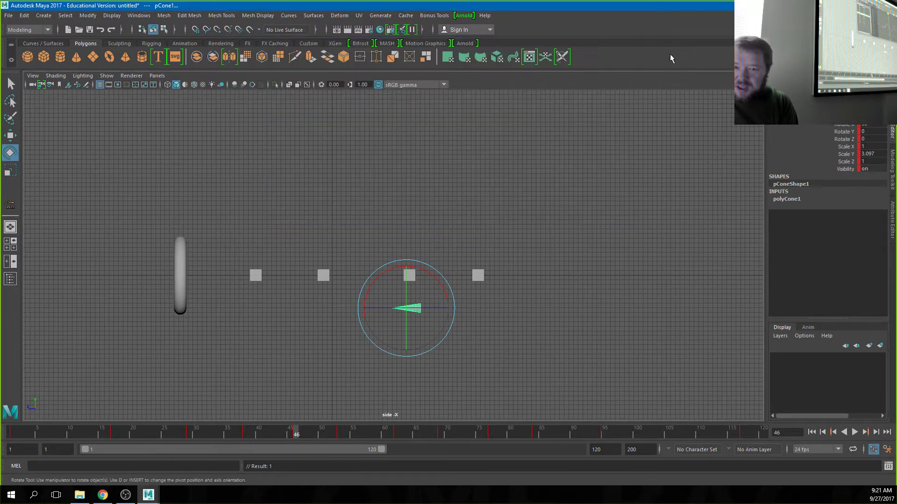
Play the refined cone animation from the start of the range and stop the playback.
{"action": "left_click", "coordinate": [812, 433]}
{"action": "left_click", "coordinate": [855, 432]}
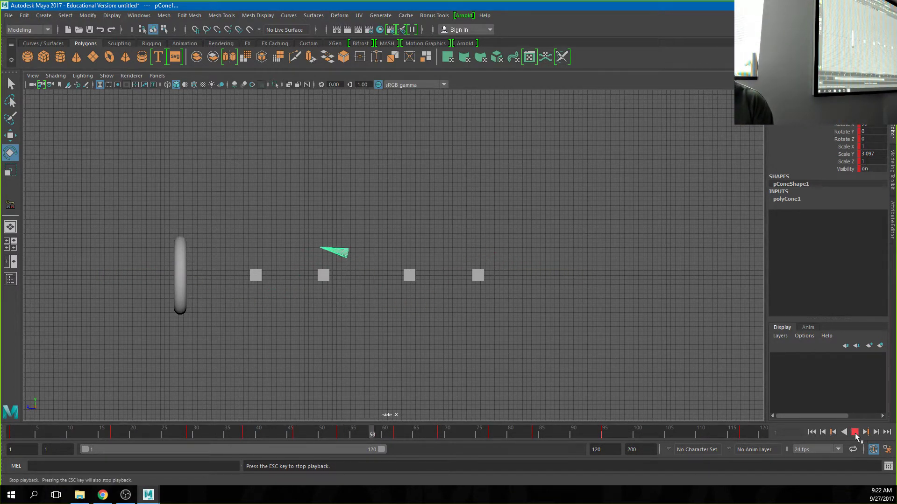
{"action": "key", "text": "Escape"}
Switch to VLC media player, play a student's maze video with looping enabled, and close the player.
{"action": "left_click", "coordinate": [79, 495]}
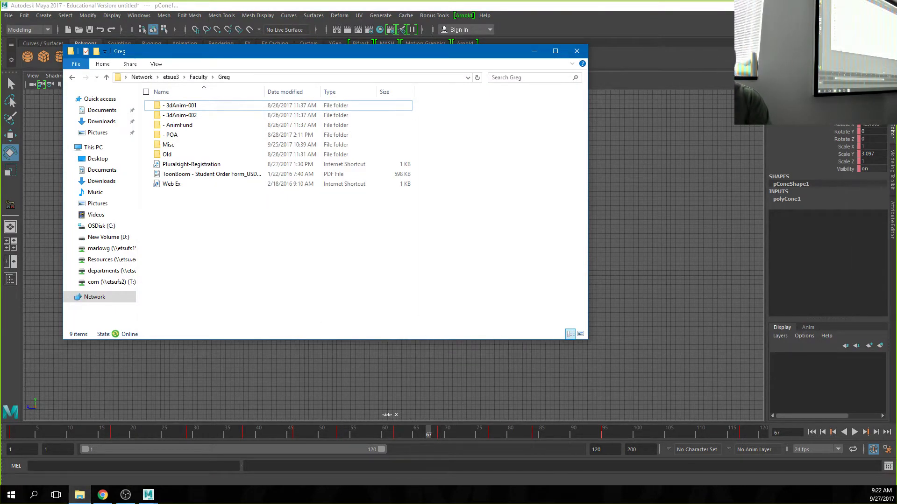
{"action": "key", "text": "alt+Tab"}
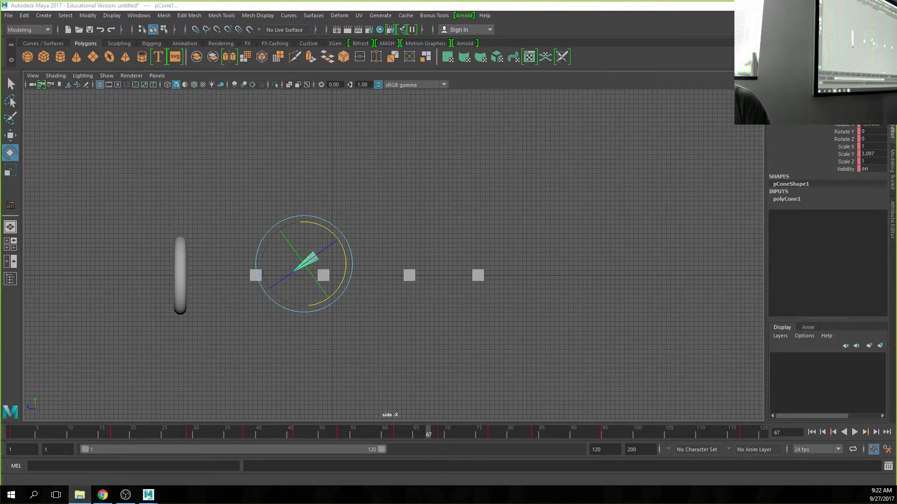
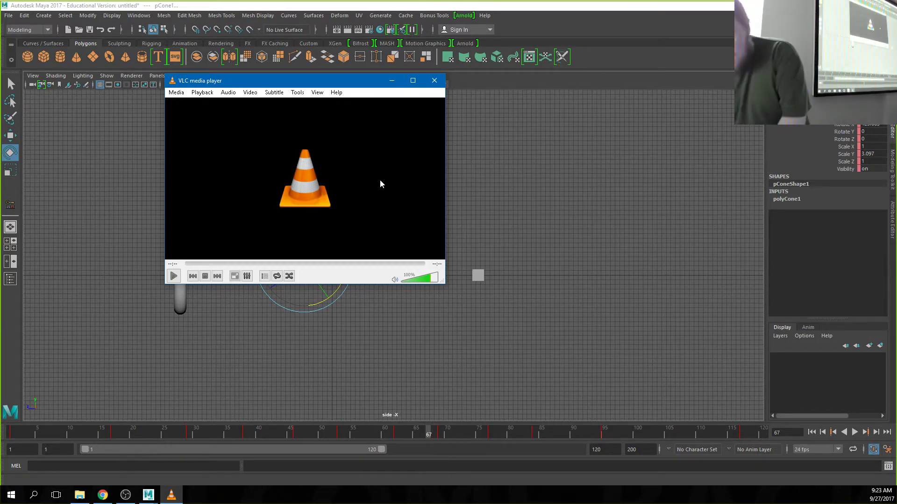
{"action": "left_click", "coordinate": [277, 276]}
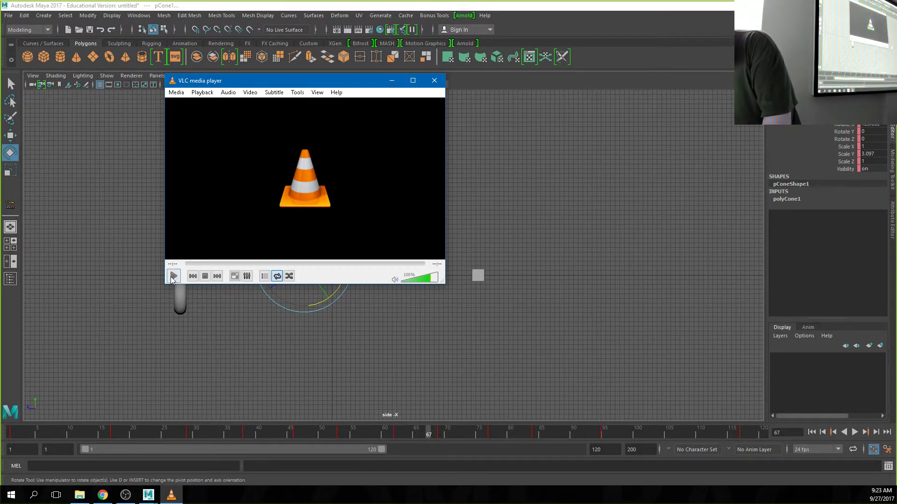
{"action": "left_click", "coordinate": [174, 276]}
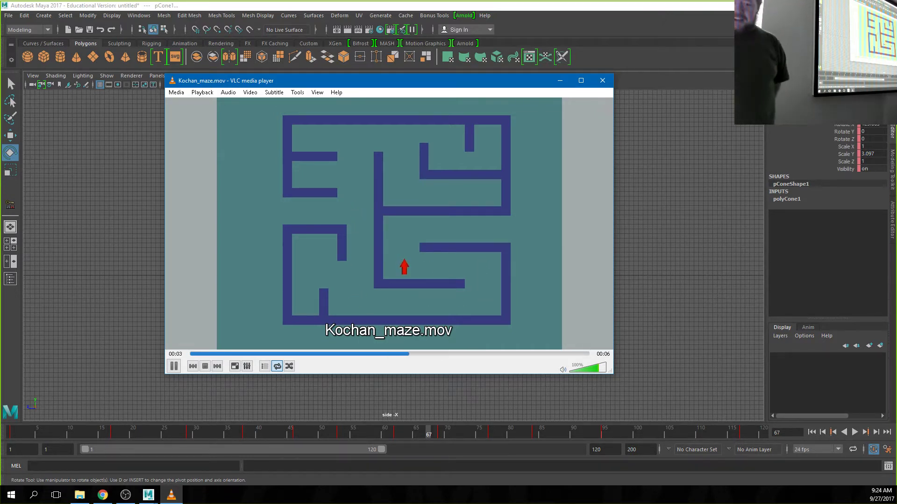
{"action": "left_click", "coordinate": [600, 82]}
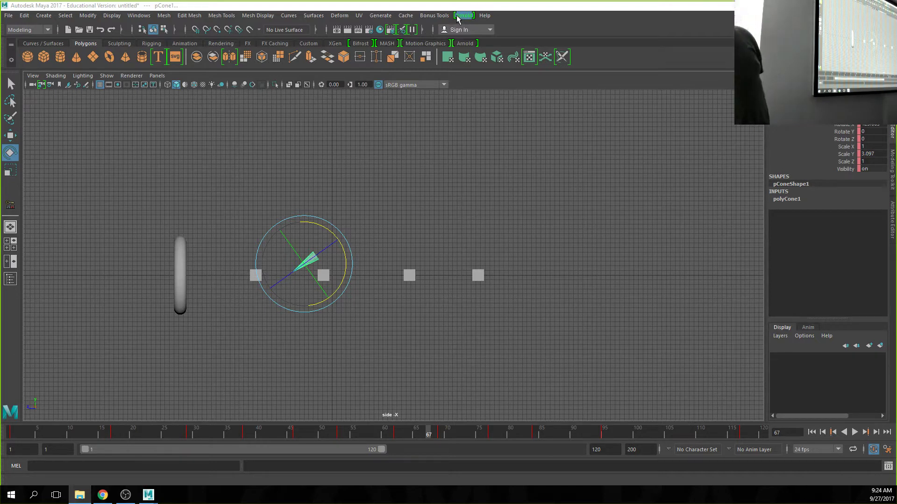
Open the Plug-in Manager, examine which plug-ins are loaded down through the mtoa.mll entry, and close it.
{"action": "left_click", "coordinate": [143, 18]}
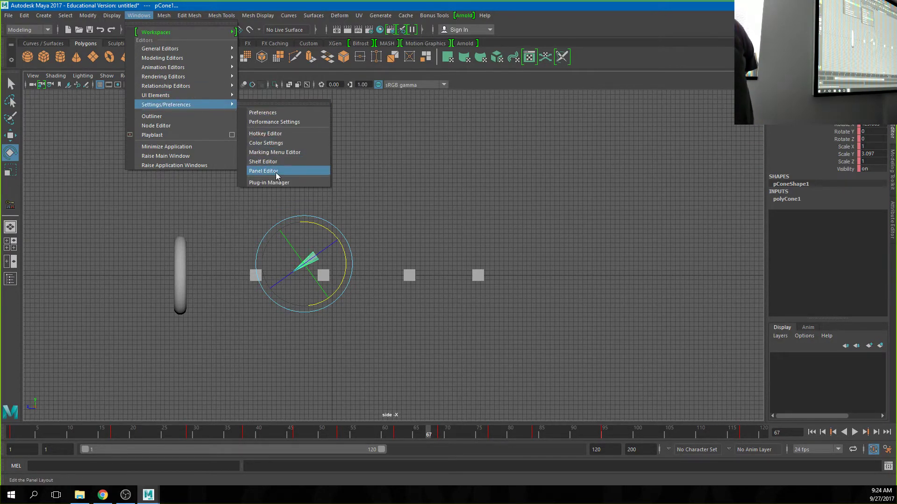
{"action": "left_click", "coordinate": [276, 183]}
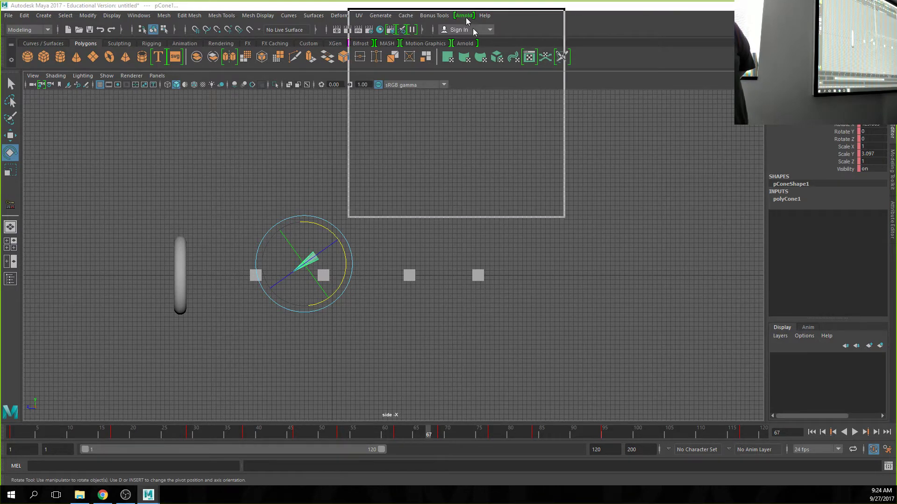
{"action": "left_click", "coordinate": [139, 16]}
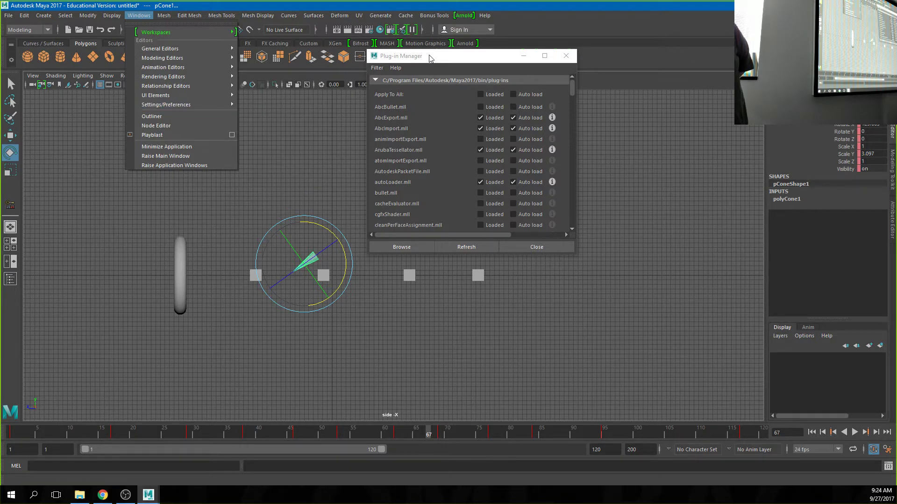
{"action": "left_click", "coordinate": [449, 108]}
{"action": "scroll", "coordinate": [450, 108], "scroll_direction": "down", "scroll_amount": 5}
{"action": "scroll", "coordinate": [452, 115], "scroll_direction": "down", "scroll_amount": 10}
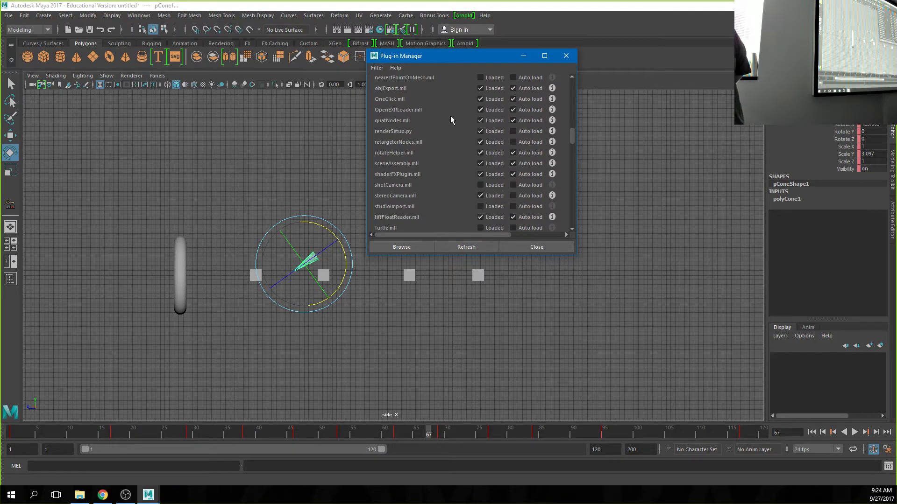
{"action": "scroll", "coordinate": [450, 116], "scroll_direction": "down", "scroll_amount": 6}
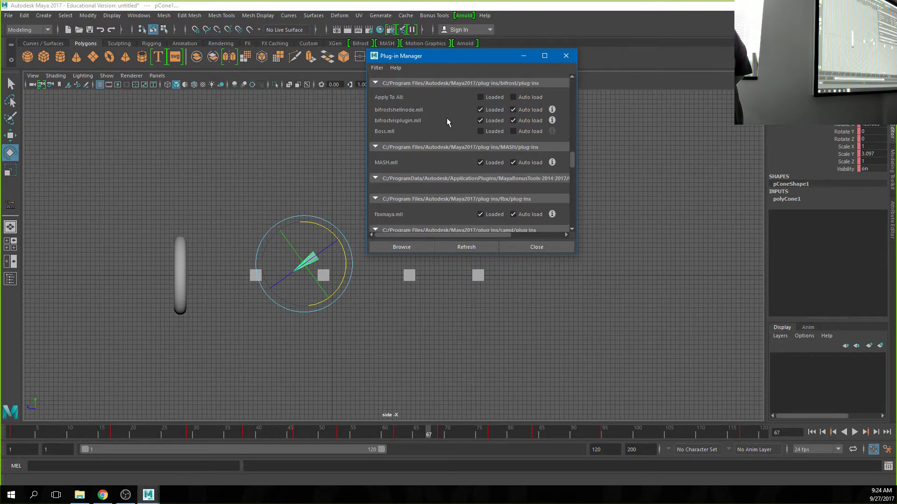
{"action": "scroll", "coordinate": [446, 117], "scroll_direction": "down", "scroll_amount": 1}
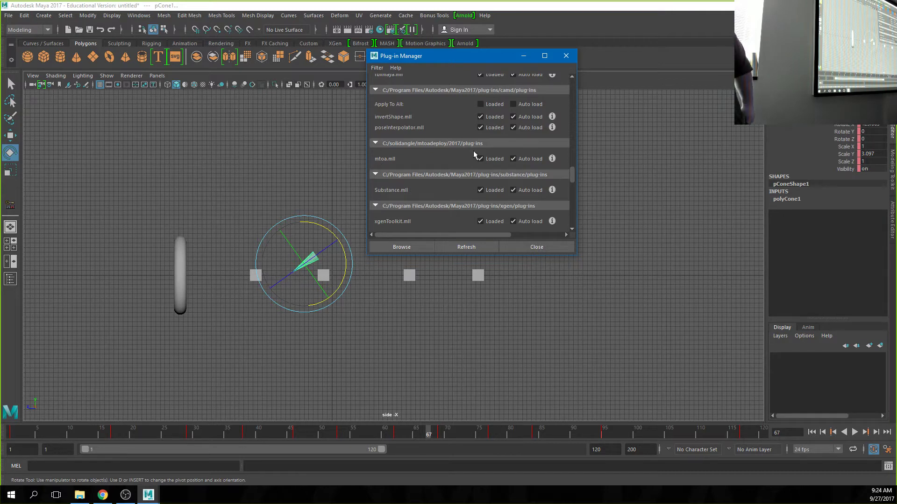
{"action": "left_click", "coordinate": [567, 58]}
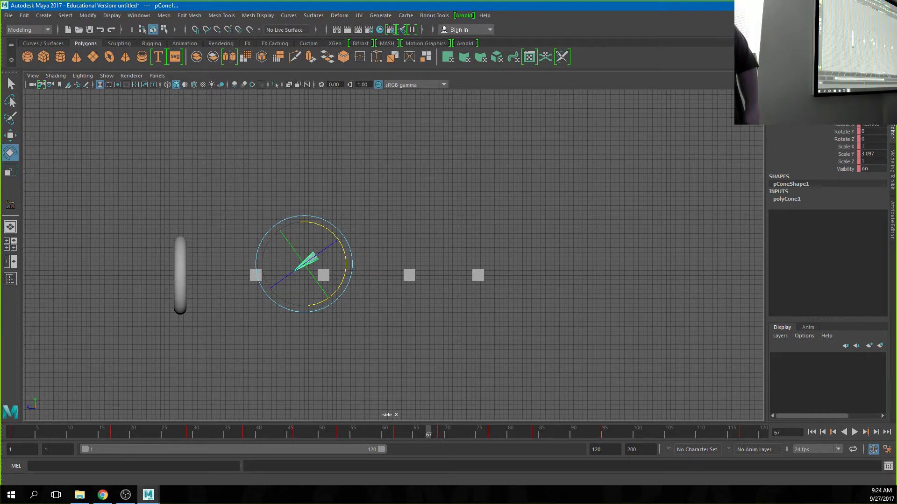
Switch to Movies & TV, review several students' maze playblasts, and close the player after each one.
{"action": "key", "text": "alt+Tab"}
{"action": "key", "text": "Return"}
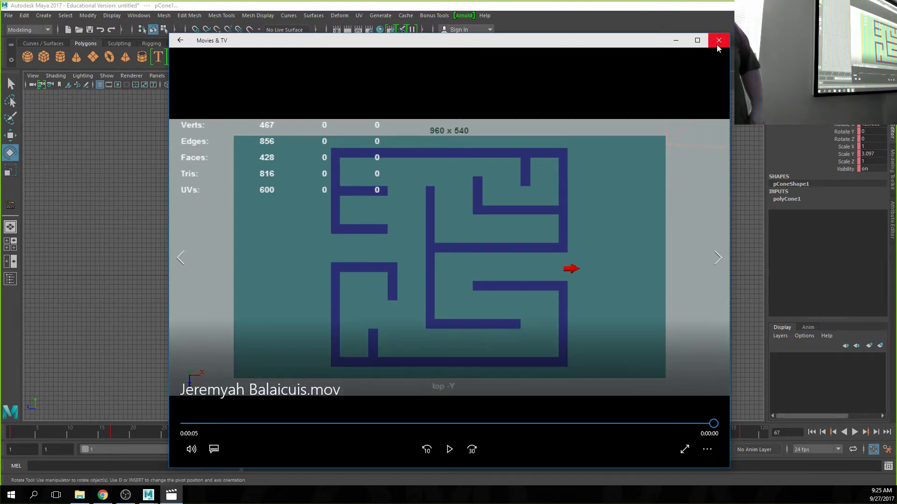
{"action": "left_click", "coordinate": [718, 40]}
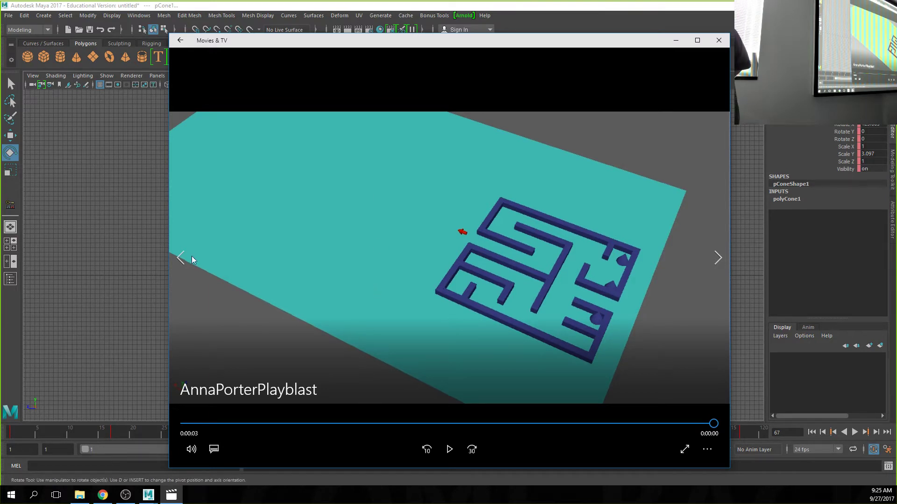
{"action": "left_click", "coordinate": [718, 40]}
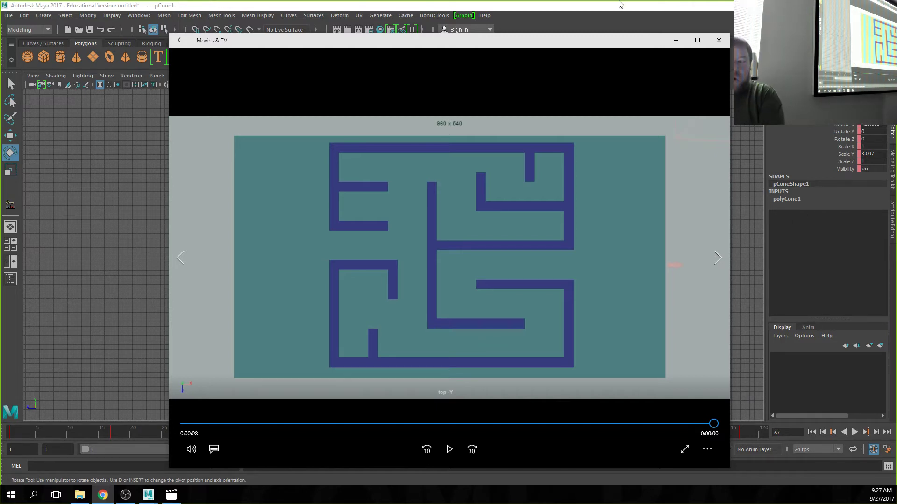
{"action": "left_click", "coordinate": [718, 40]}
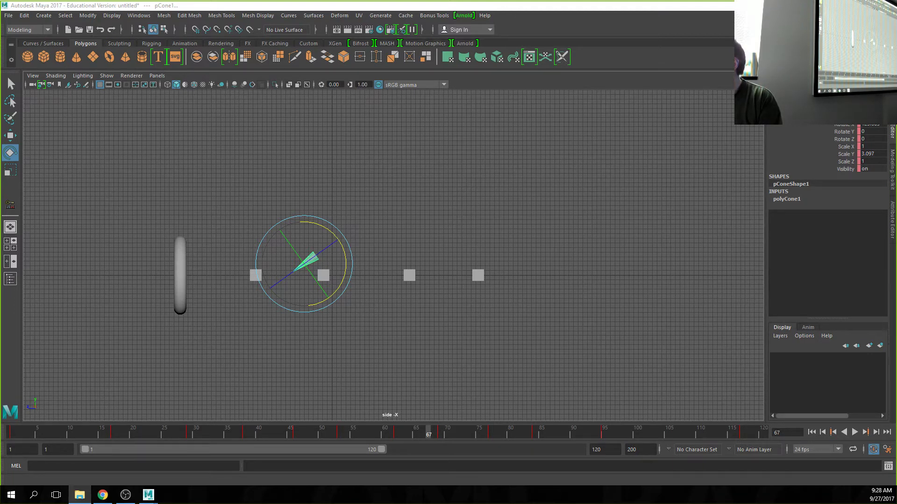
Switch to File Explorer, open the Files folder inside - POA, and paste the copied Maze folder there.
{"action": "key", "text": "alt+Tab"}
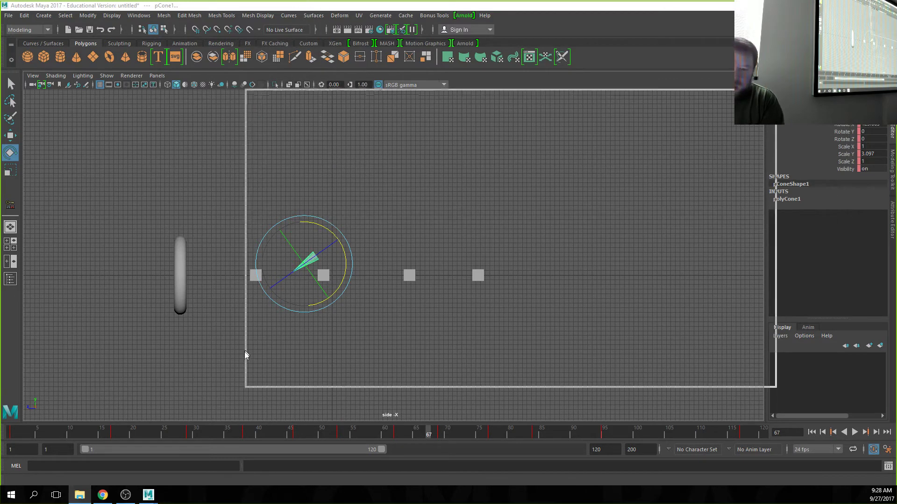
{"action": "double_click", "coordinate": [320, 253]}
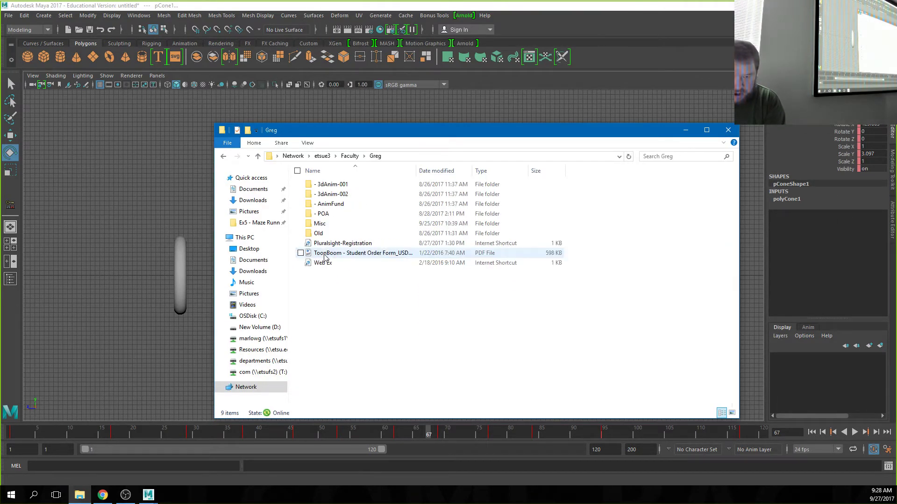
{"action": "double_click", "coordinate": [328, 224]}
{"action": "double_click", "coordinate": [317, 205]}
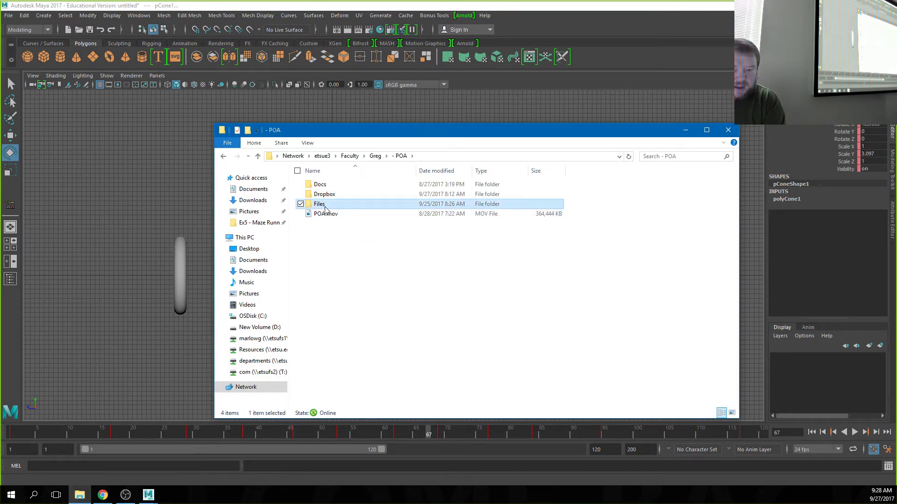
{"action": "right_click", "coordinate": [343, 248]}
{"action": "left_click", "coordinate": [371, 310]}
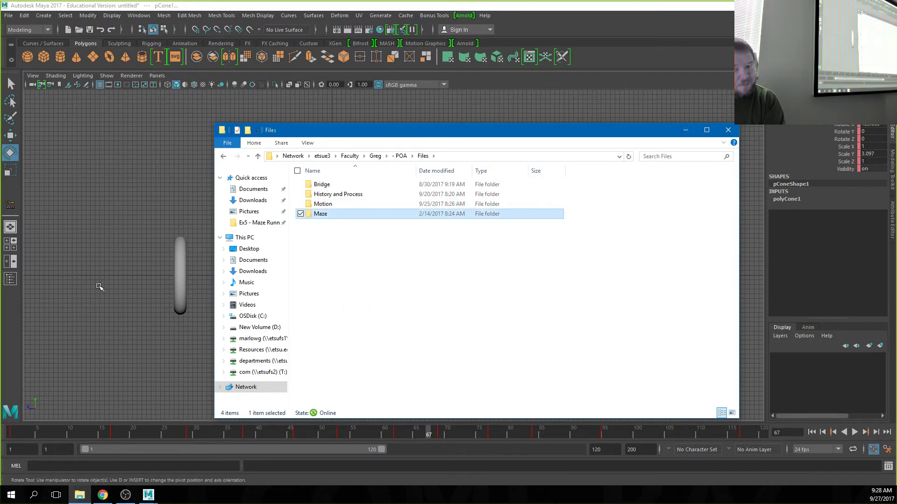
Switch back to Maya and start a new scene without saving the cone animation.
{"action": "left_click", "coordinate": [117, 193]}
{"action": "left_click", "coordinate": [8, 15]}
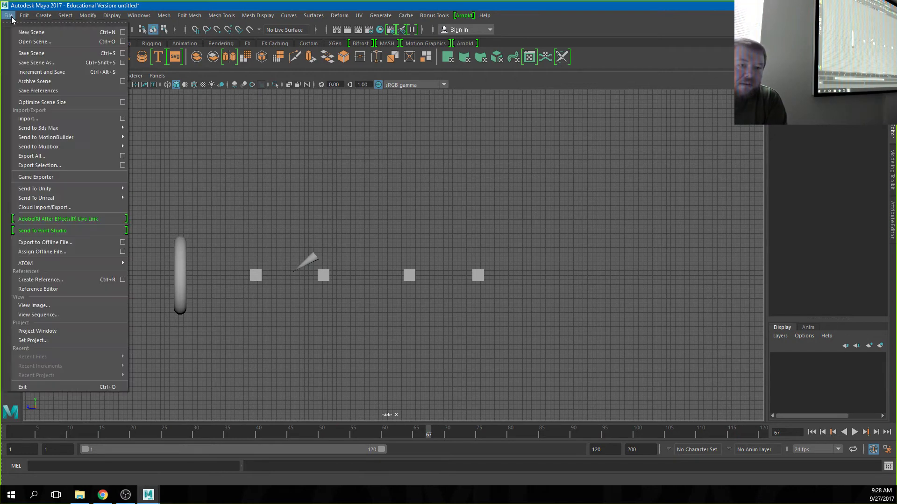
{"action": "left_click", "coordinate": [23, 33]}
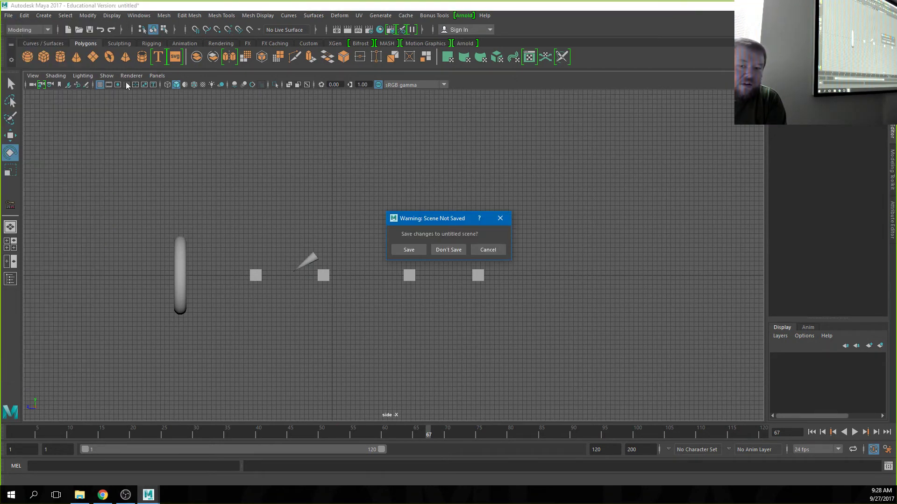
{"action": "left_click", "coordinate": [448, 250]}
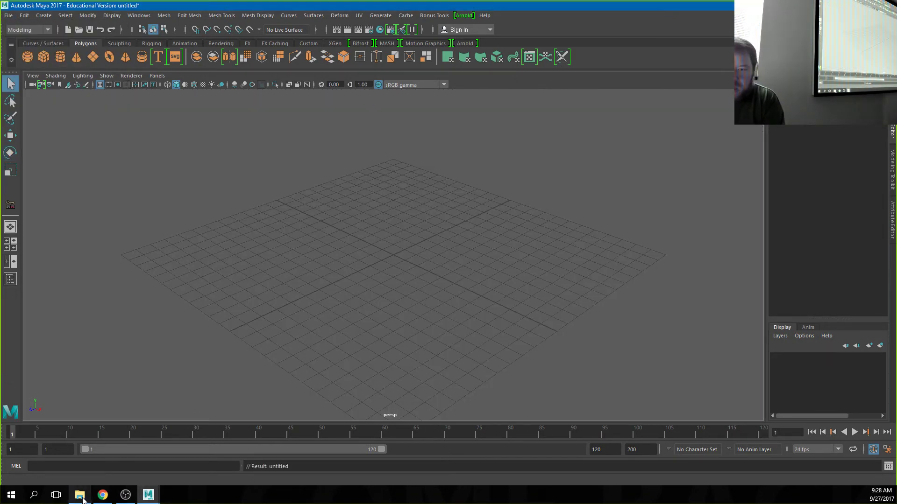
Copy the Maze folder from the Files folder to the desktop and minimize File Explorer.
{"action": "left_click", "coordinate": [81, 496]}
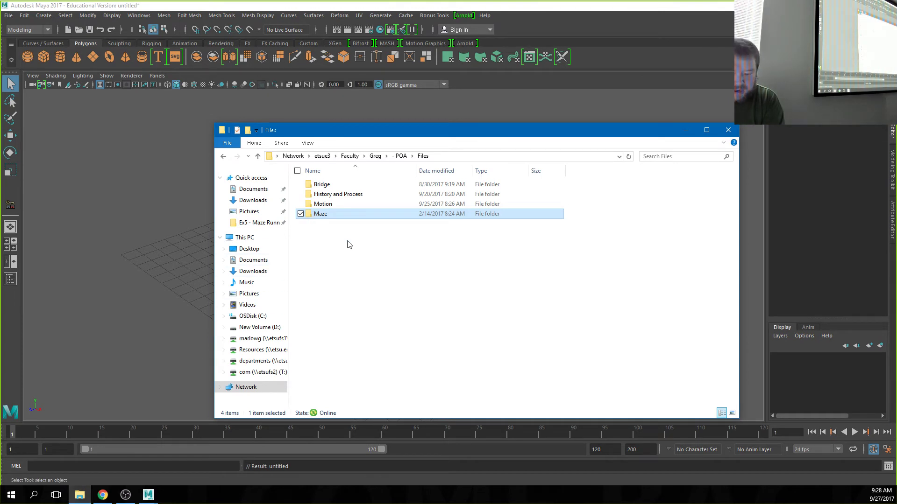
{"action": "left_click", "coordinate": [406, 284]}
{"action": "left_click", "coordinate": [321, 216]}
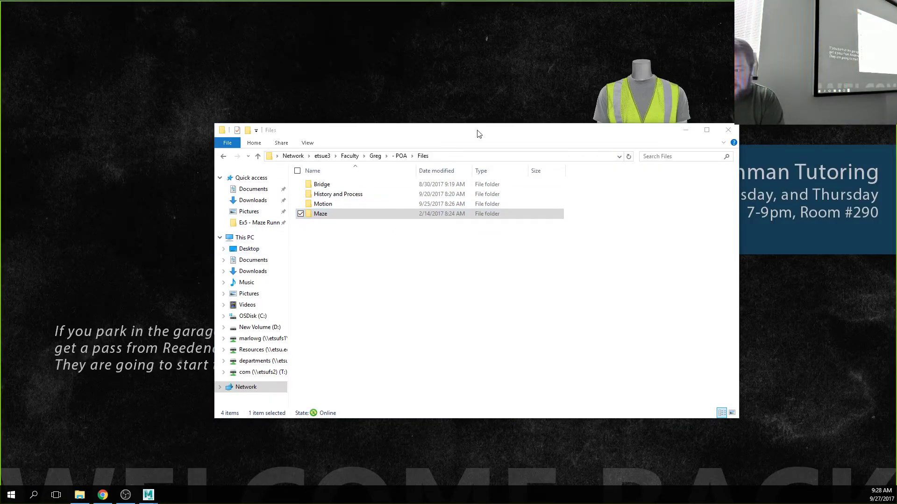
{"action": "left_click", "coordinate": [685, 129]}
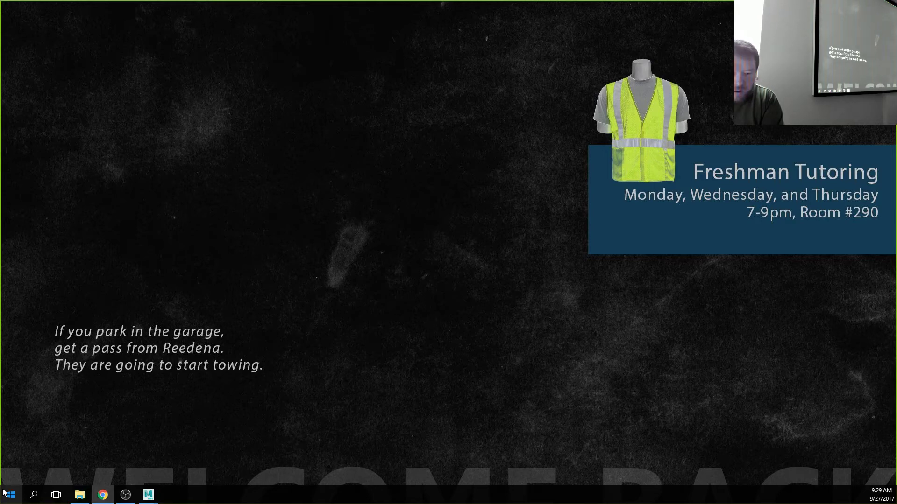
Return to Maya and set the current project to the Maze folder on the desktop.
{"action": "mouse_move", "coordinate": [149, 496]}
{"action": "left_click", "coordinate": [185, 431]}
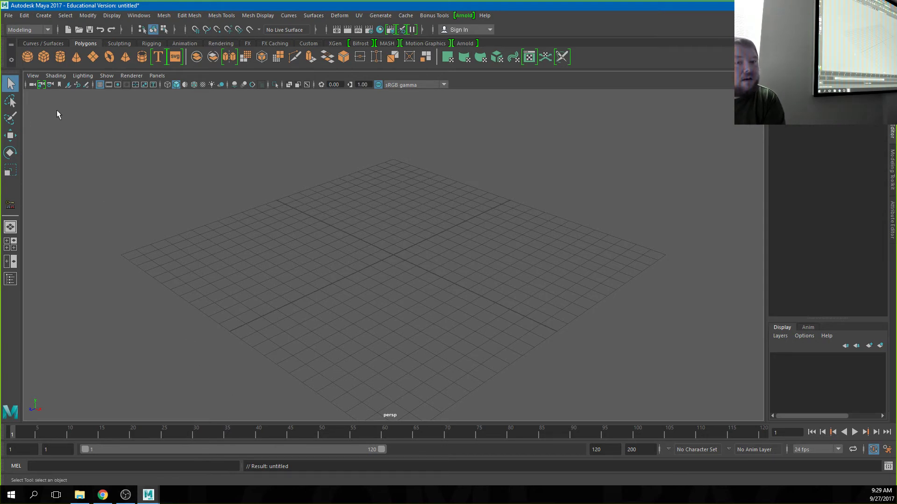
{"action": "left_click", "coordinate": [9, 15]}
{"action": "key", "text": "Escape"}
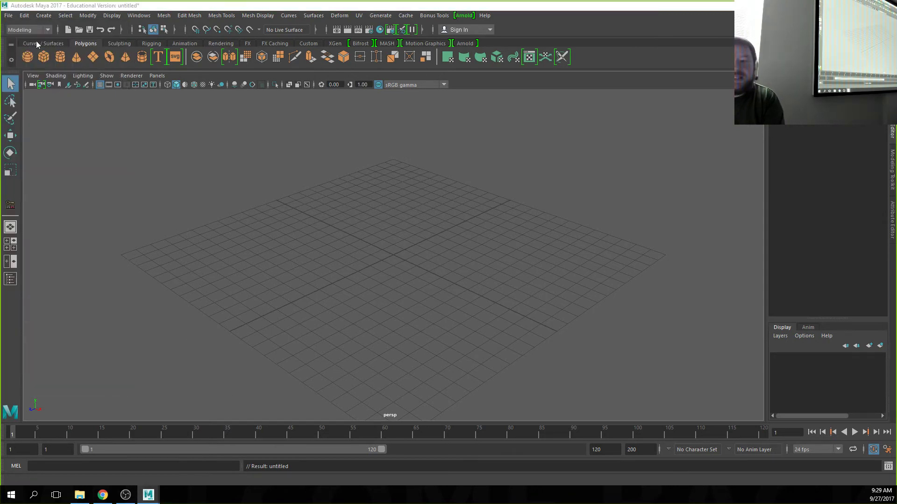
{"action": "key", "text": "ctrl+o"}
{"action": "mouse_move", "coordinate": [547, 294]}
{"action": "left_mouse_down"}
{"action": "mouse_move", "coordinate": [477, 92]}
{"action": "mouse_move", "coordinate": [465, 89]}
{"action": "left_mouse_up"}
{"action": "left_click", "coordinate": [203, 321]}
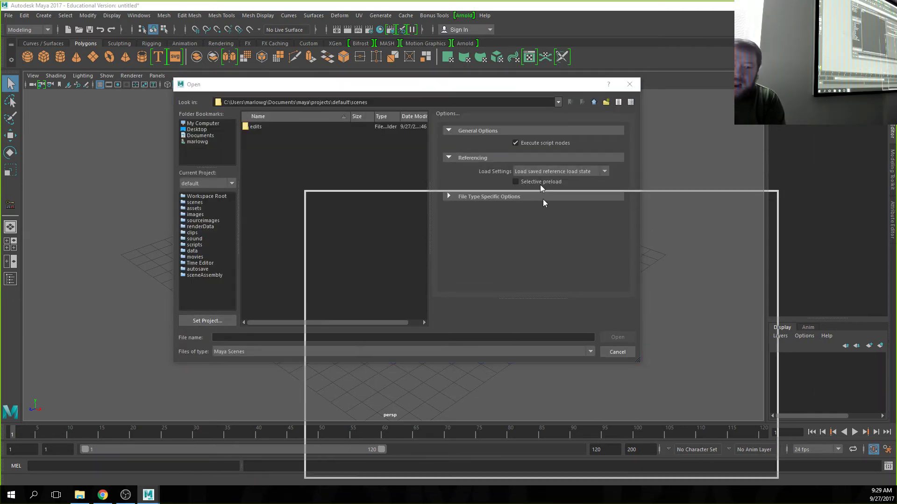
{"action": "left_click_drag", "start_coordinate": [540, 187], "coordinate": [407, 94]}
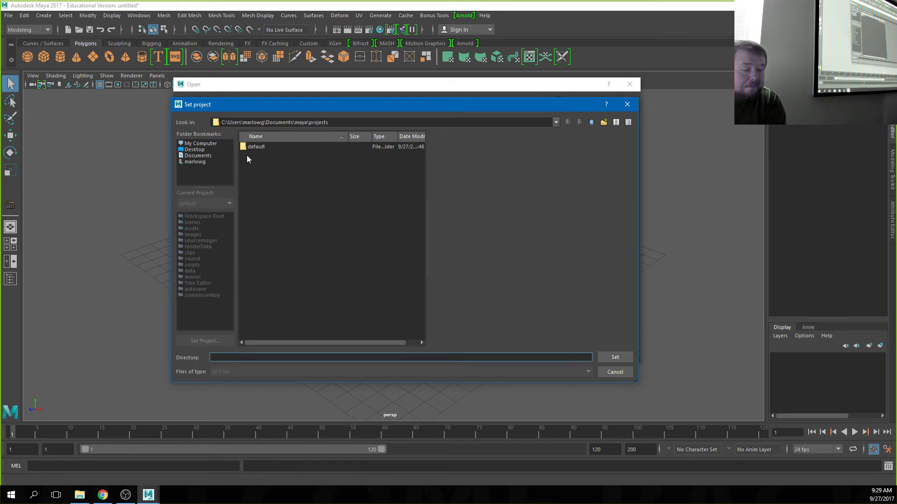
{"action": "left_click", "coordinate": [206, 149]}
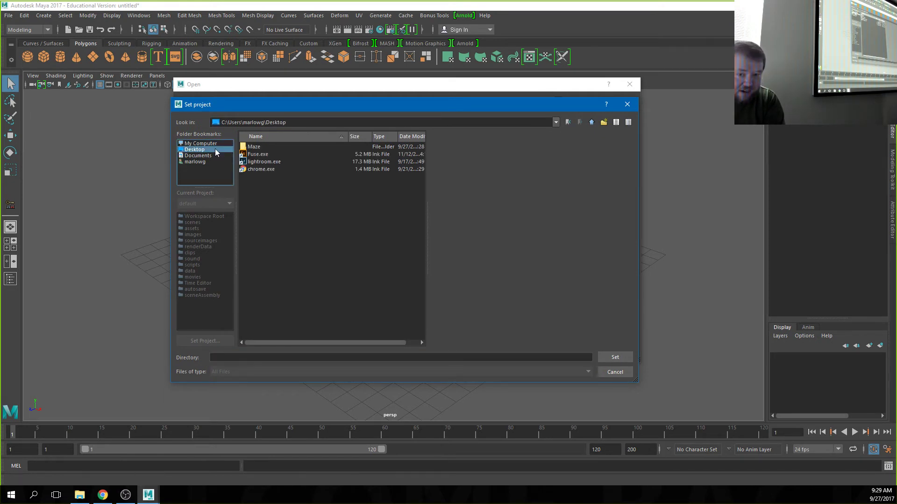
{"action": "left_click", "coordinate": [252, 148]}
{"action": "left_click", "coordinate": [615, 357]}
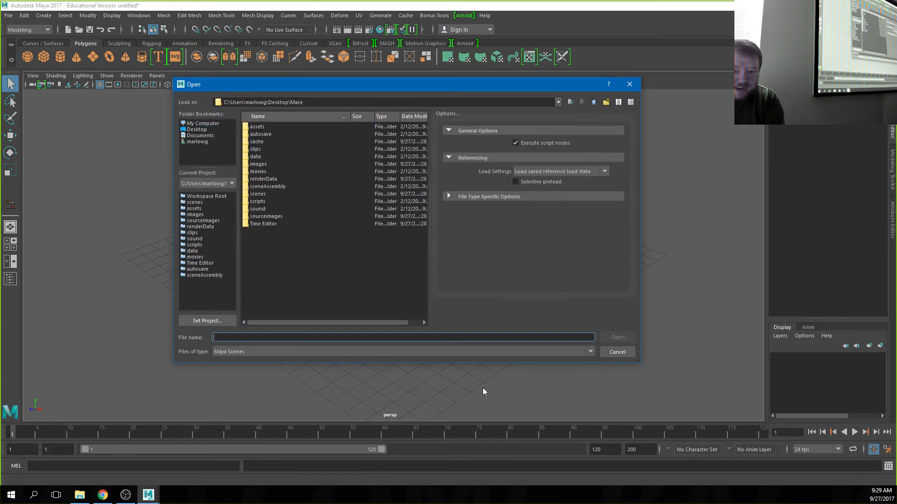
Open Maze.mb from the project's scenes folder without saving the untitled scene.
{"action": "double_click", "coordinate": [258, 194]}
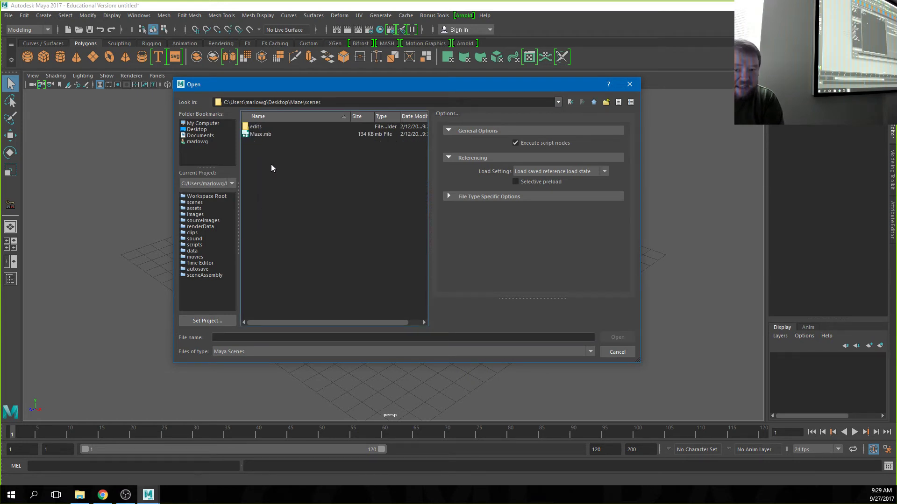
{"action": "left_click", "coordinate": [260, 135]}
{"action": "left_click", "coordinate": [617, 338]}
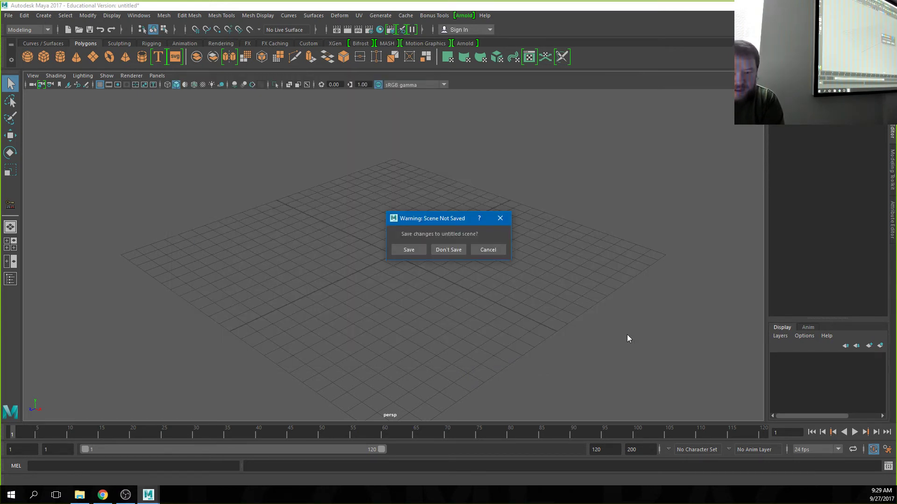
{"action": "left_click", "coordinate": [456, 250]}
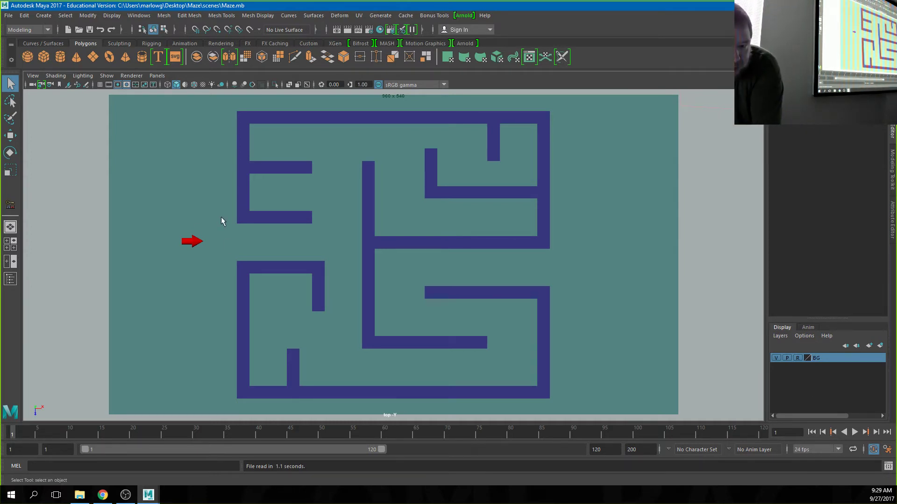
Try moving the red arrow about 12.13 units along X and rotating it about 70.6° around Y, and undo the transforms.
{"action": "left_click", "coordinate": [193, 242]}
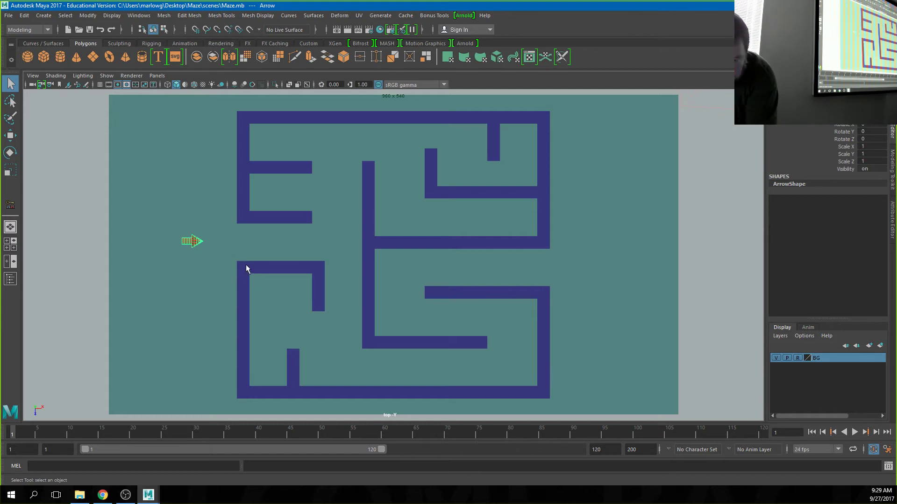
{"action": "key", "text": "w"}
{"action": "left_click_drag", "start_coordinate": [236, 244], "coordinate": [342, 186]}
{"action": "key", "text": "e"}
{"action": "key", "text": "ctrl+z"}
{"action": "key", "text": "ctrl+z"}
{"action": "key", "text": "ctrl+z"}
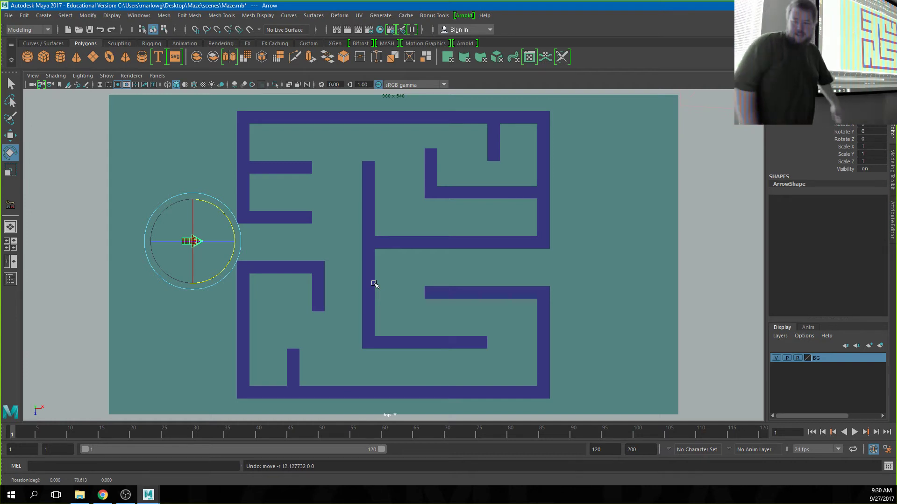
Try moving the arrow to the maze entrance's upper wall and rotating it about 28.2° around Y, and undo back through its selection.
{"action": "key", "text": "w"}
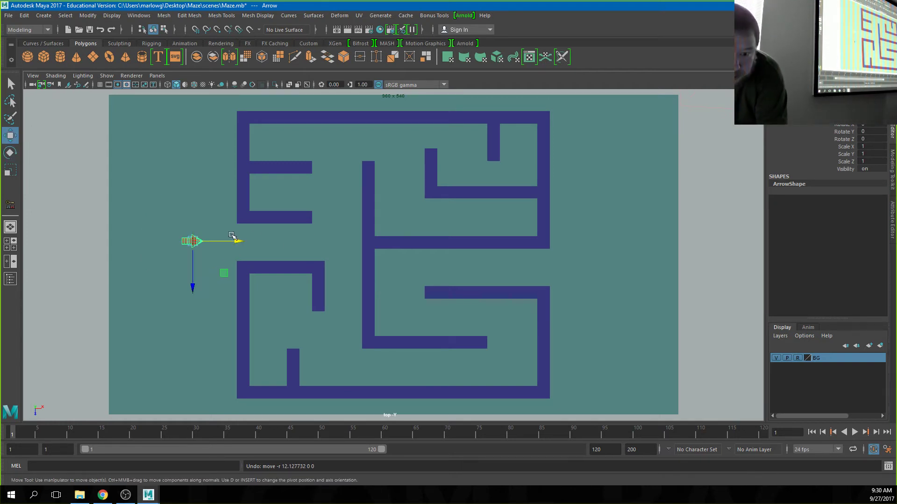
{"action": "left_click_drag", "start_coordinate": [192, 241], "coordinate": [265, 195]}
{"action": "key", "text": "e"}
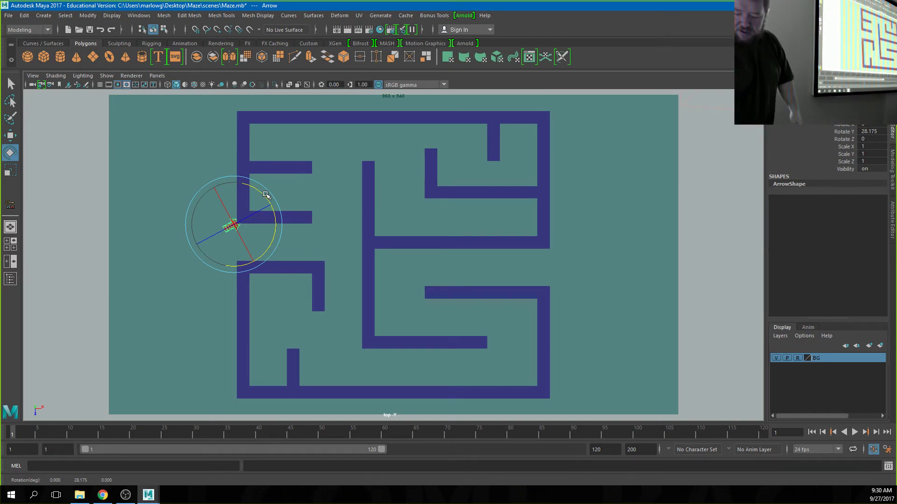
{"action": "key", "text": "ctrl+z"}
{"action": "key", "text": "ctrl+z"}
{"action": "key", "text": "ctrl+z"}
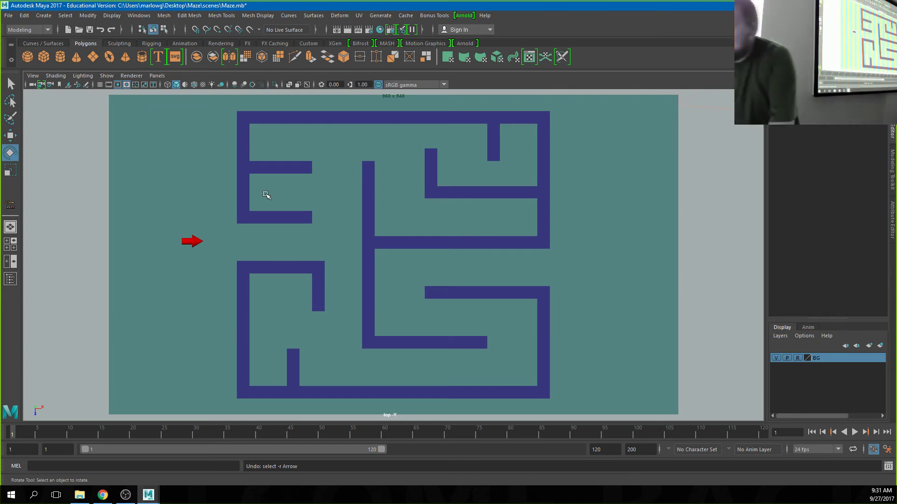
Switch to File Explorer and reopen the Files folder inside - POA to check the course folders.
{"action": "key", "text": "alt+Tab"}
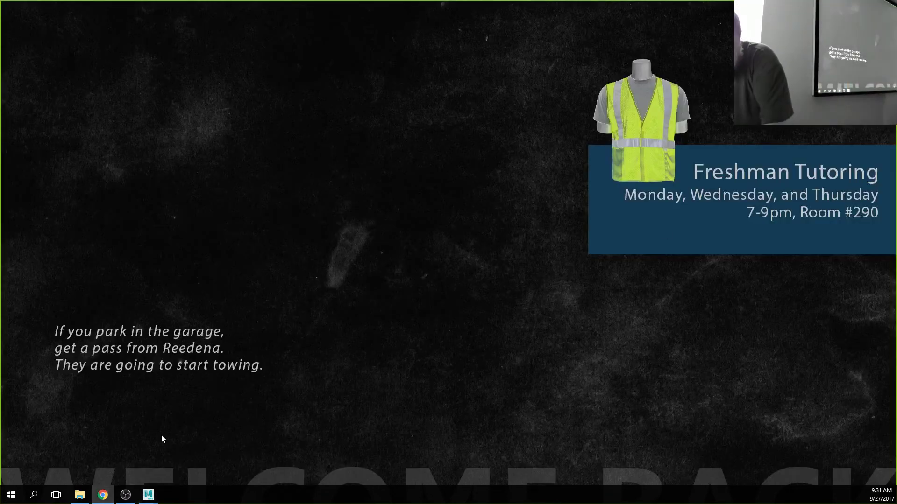
{"action": "left_click", "coordinate": [80, 495]}
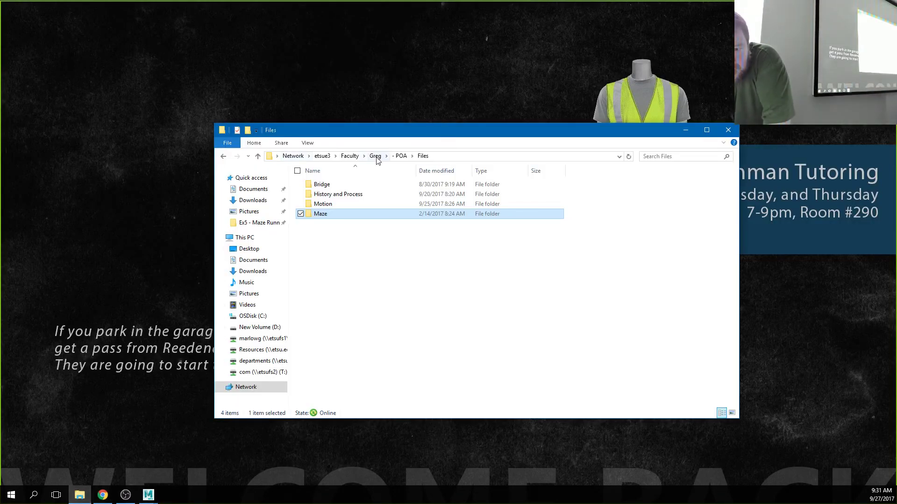
{"action": "left_click", "coordinate": [400, 156]}
{"action": "double_click", "coordinate": [326, 208]}
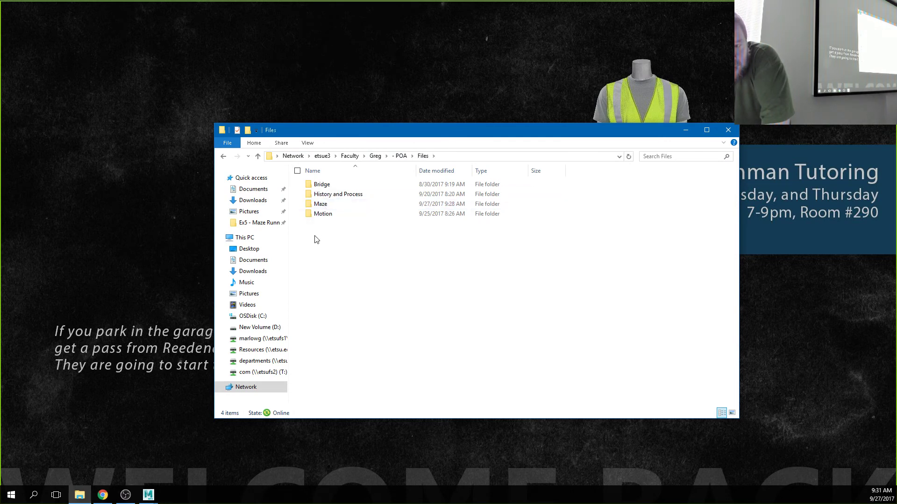